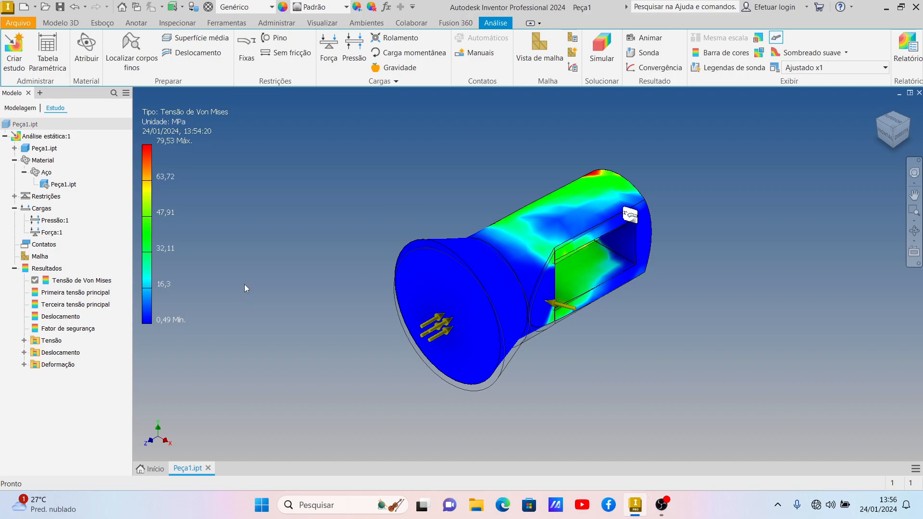
Try to open the Peça1 part file from the desktop folder (Área de Trabalho).
left_click(27, 21)
mouse_move(39, 71)
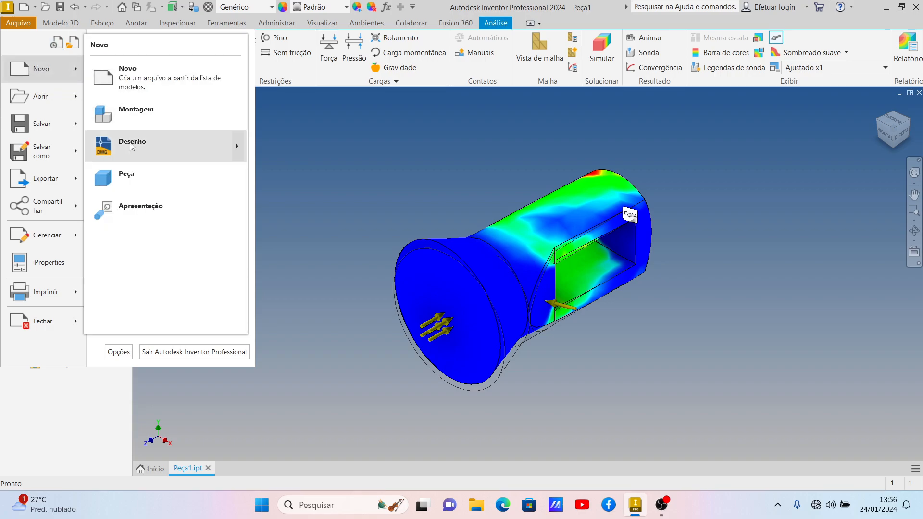
mouse_move(131, 147)
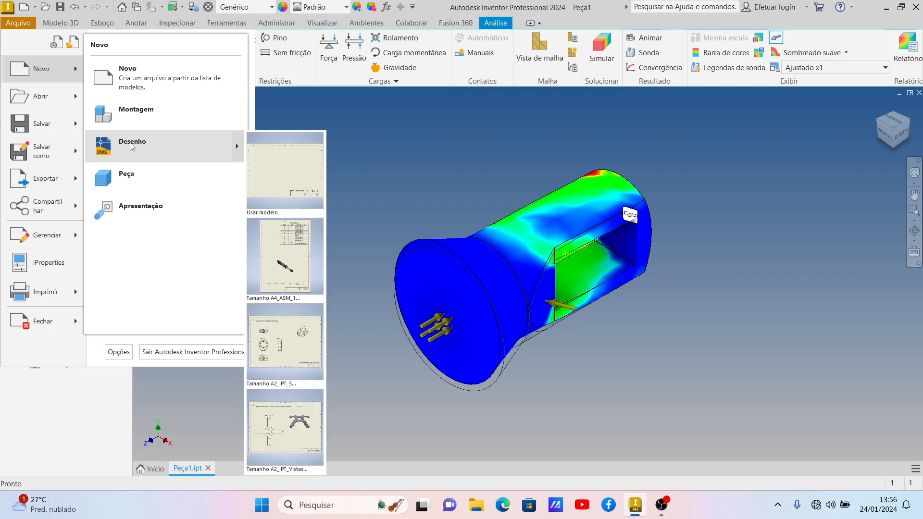
left_click(50, 91)
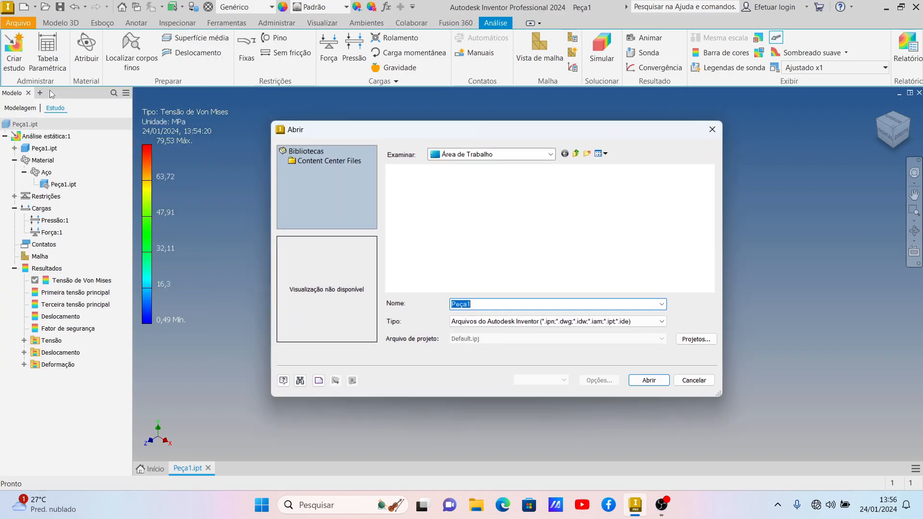
scroll(495, 217, "down", 1)
left_click(521, 259)
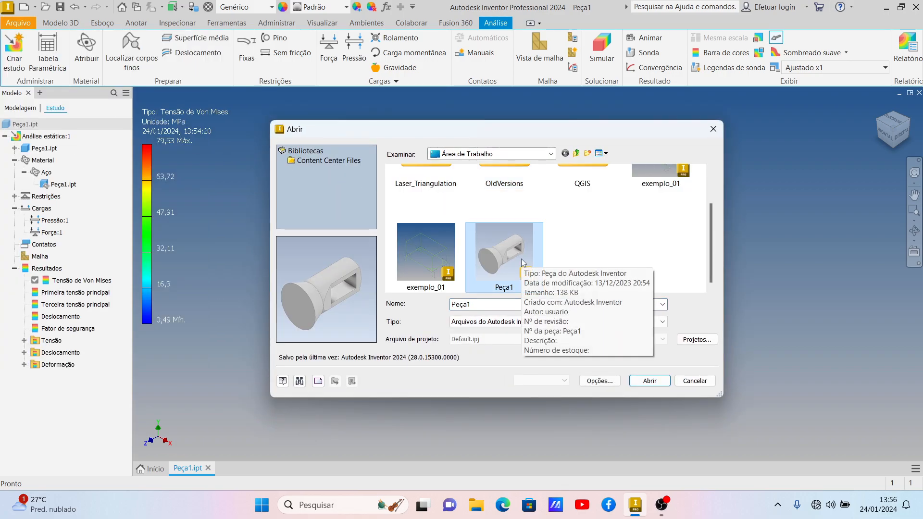
left_click(644, 381)
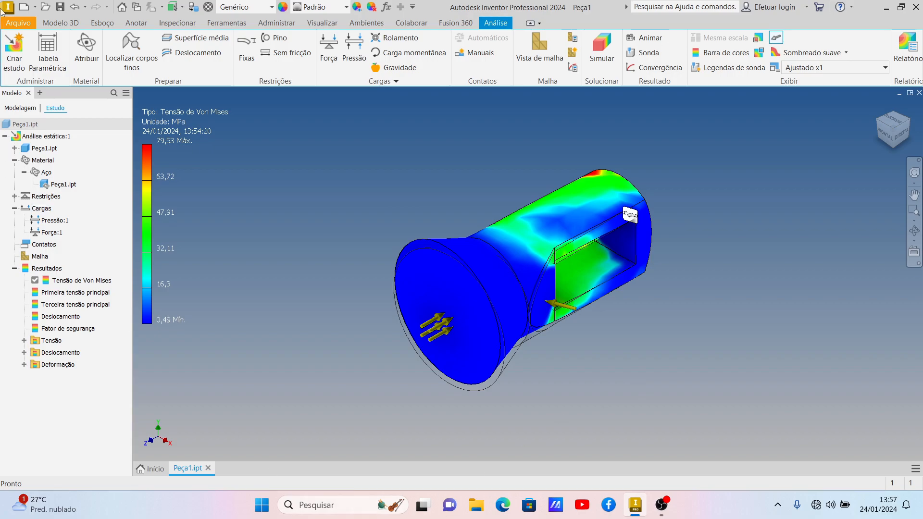
left_click(14, 26)
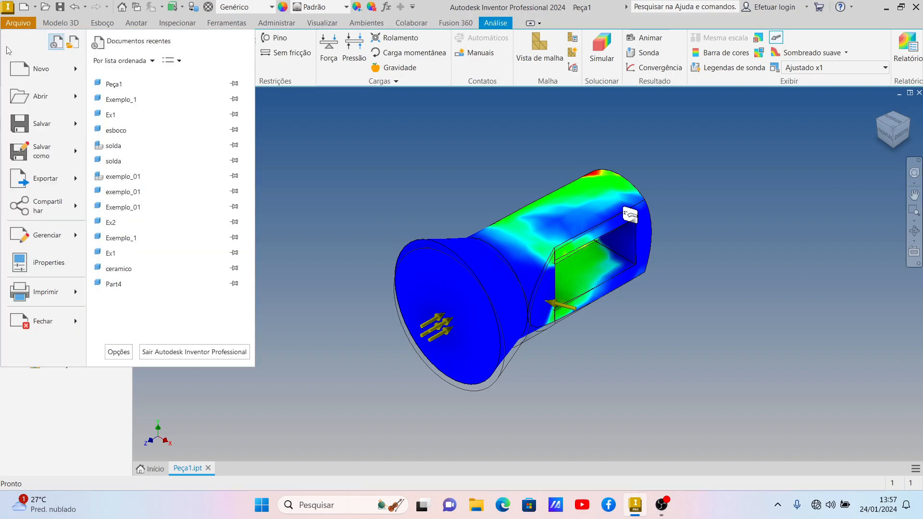
left_click(45, 97)
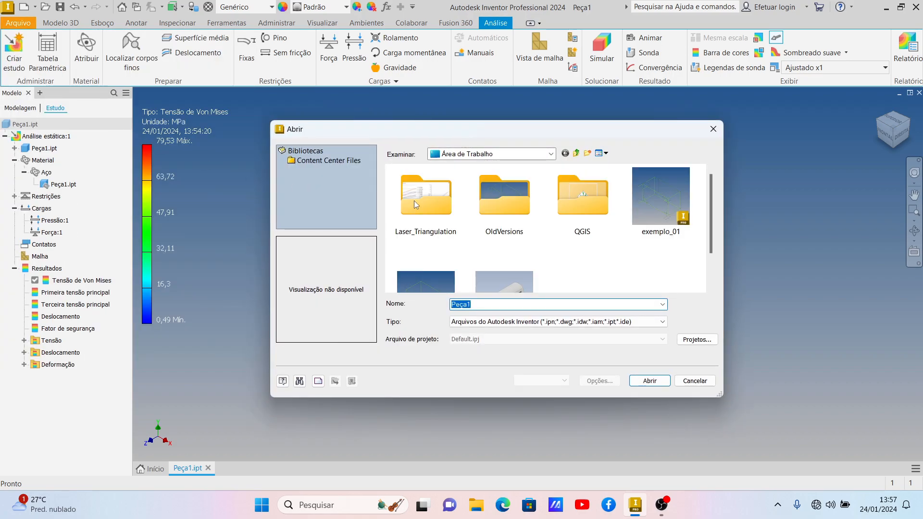
scroll(541, 215, "down", 1)
left_click(498, 247)
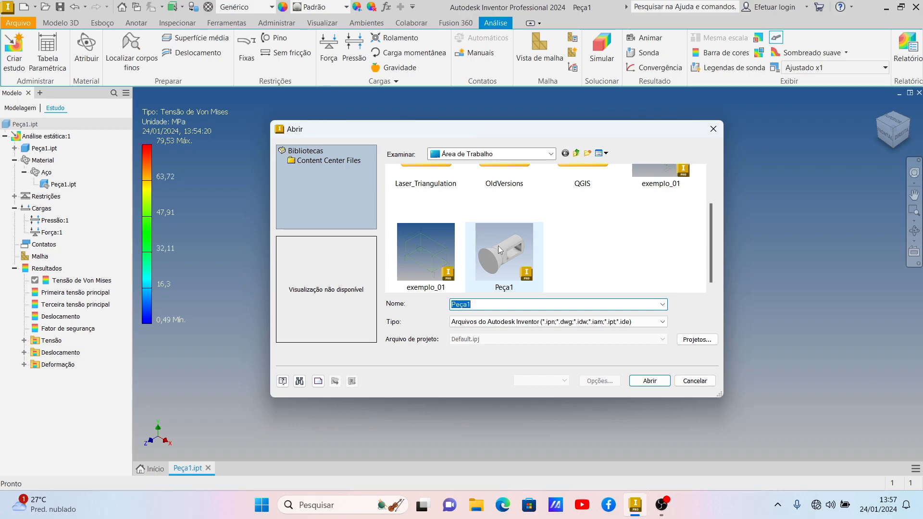
left_click(645, 379)
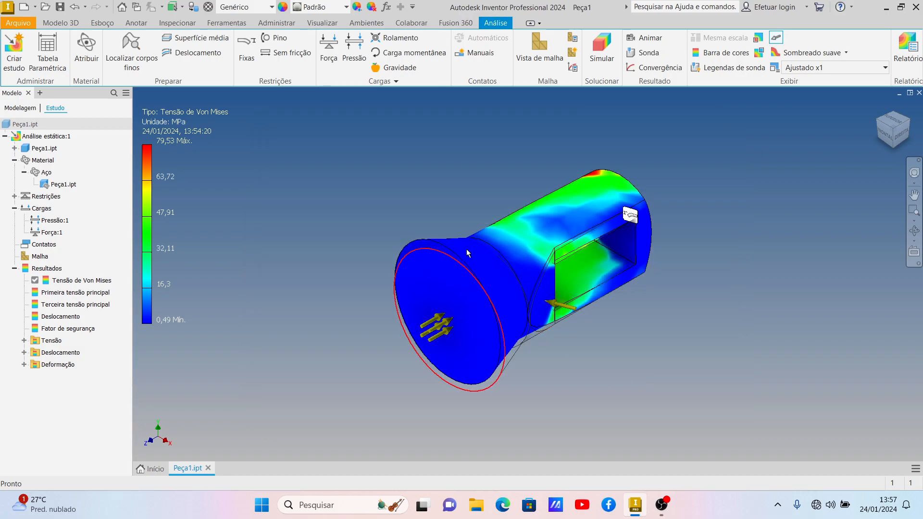
Close Peça1.ipt without saving its changes and reopen the Peça1 part from the desktop folder.
left_click(919, 93)
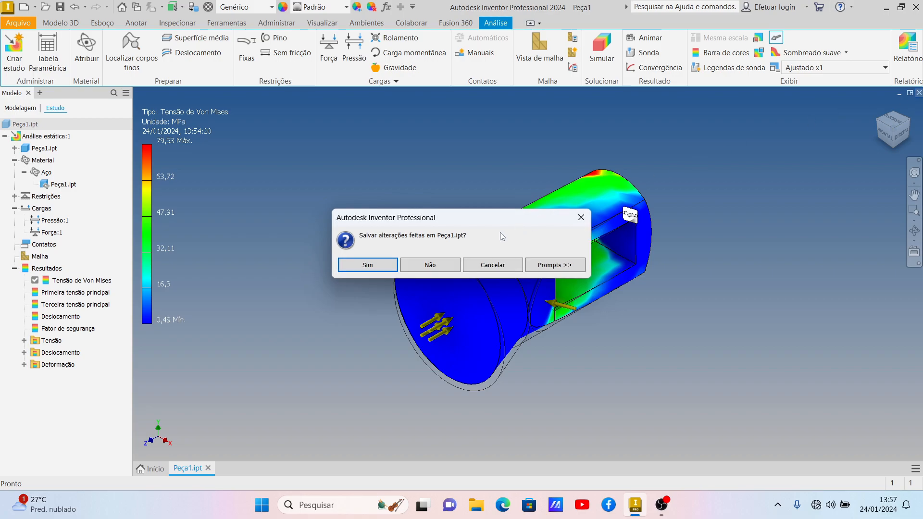
left_click(409, 264)
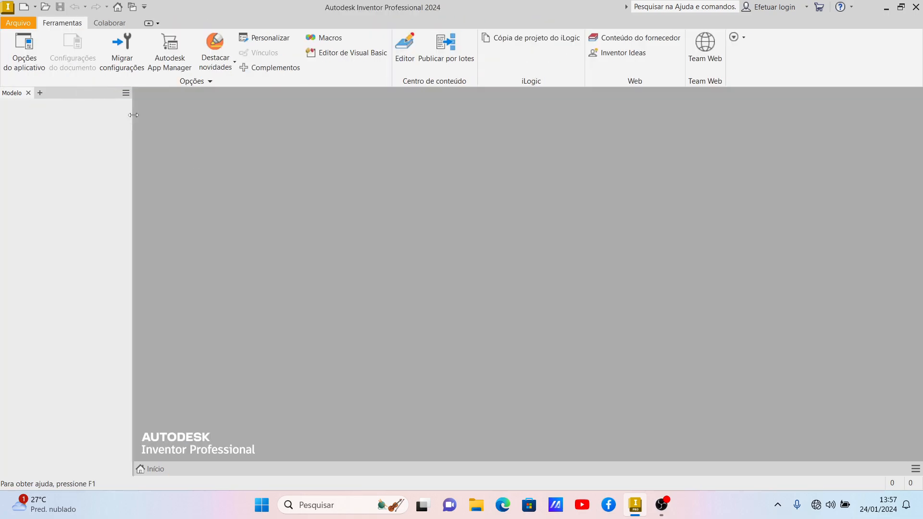
left_click(19, 27)
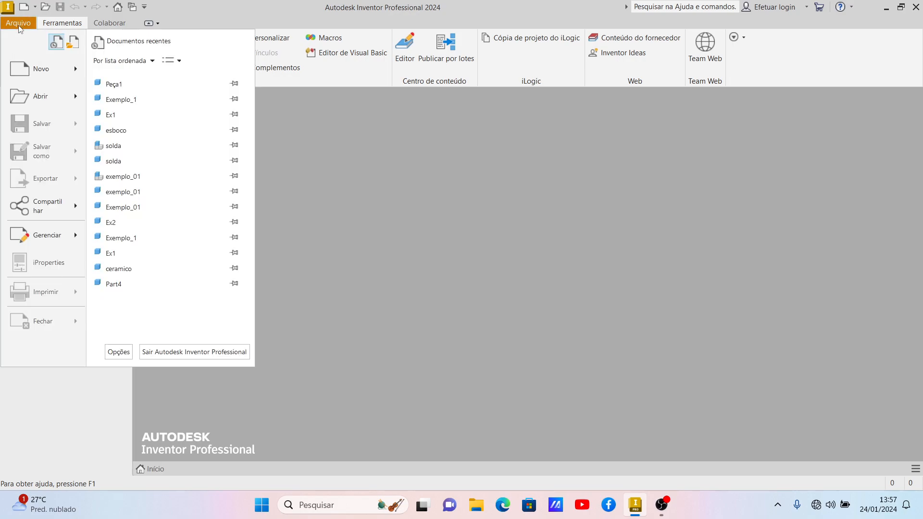
left_click(42, 102)
scroll(546, 231, "down", 3)
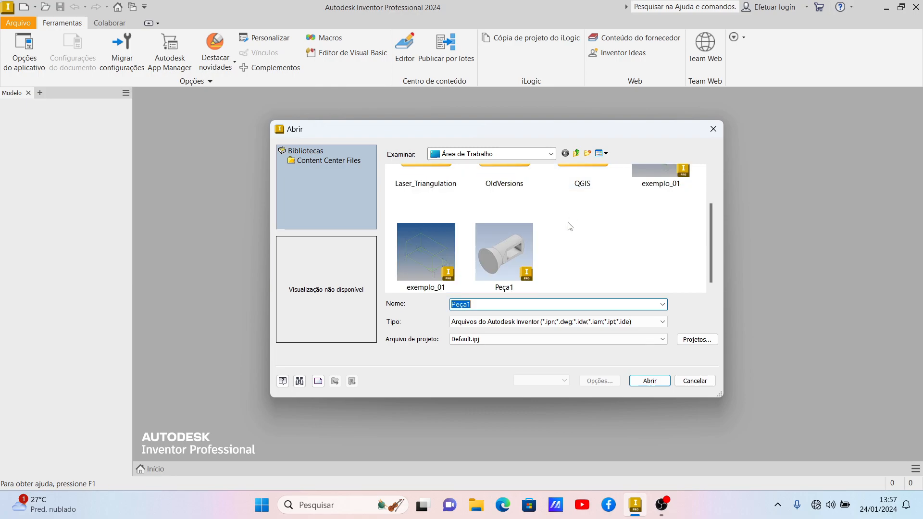
left_click(500, 248)
left_click(655, 380)
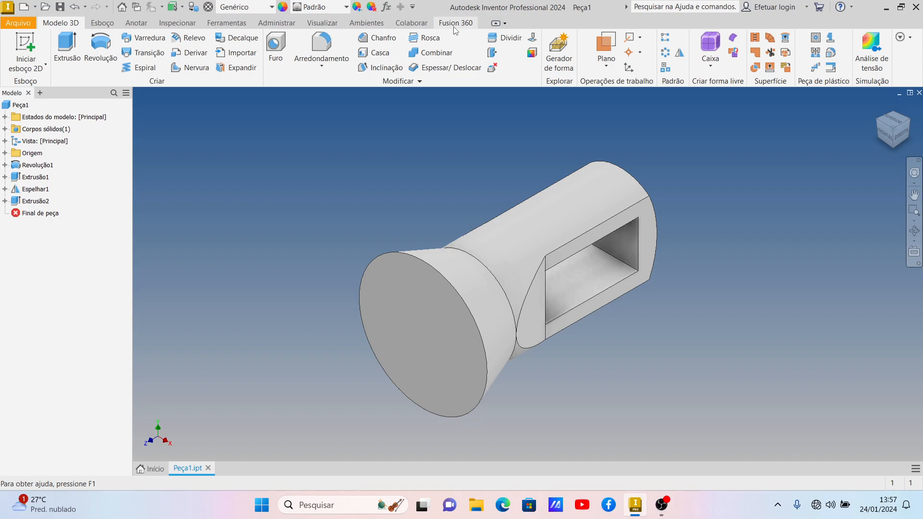
Turn the display of the Simulação tool group off and back on.
left_click(906, 38)
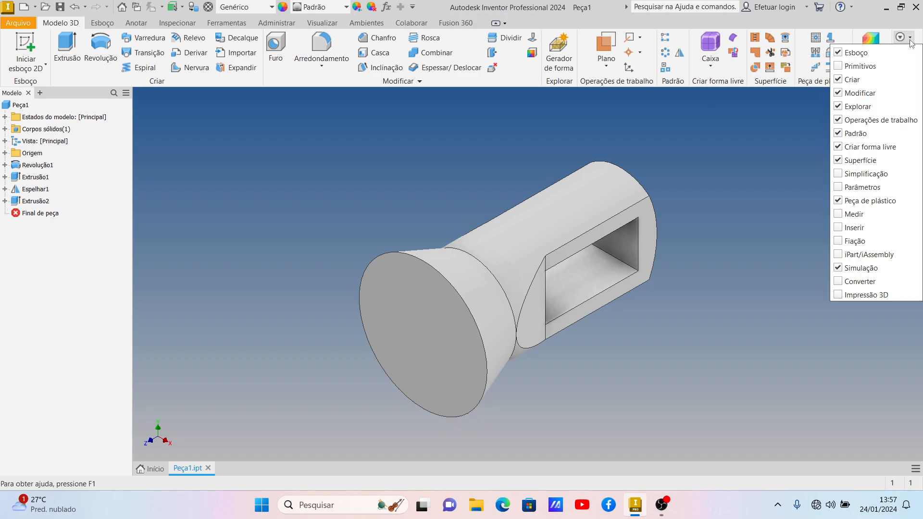
left_click(838, 269)
left_click(838, 269)
left_click(801, 145)
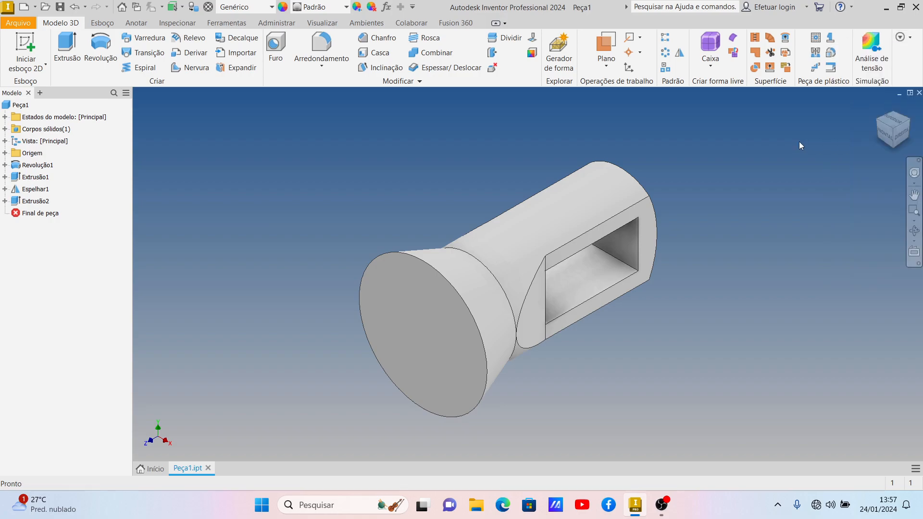
Start the stress analysis environment and create a static study (Análise estática) with the Ponto único objective.
left_click(868, 51)
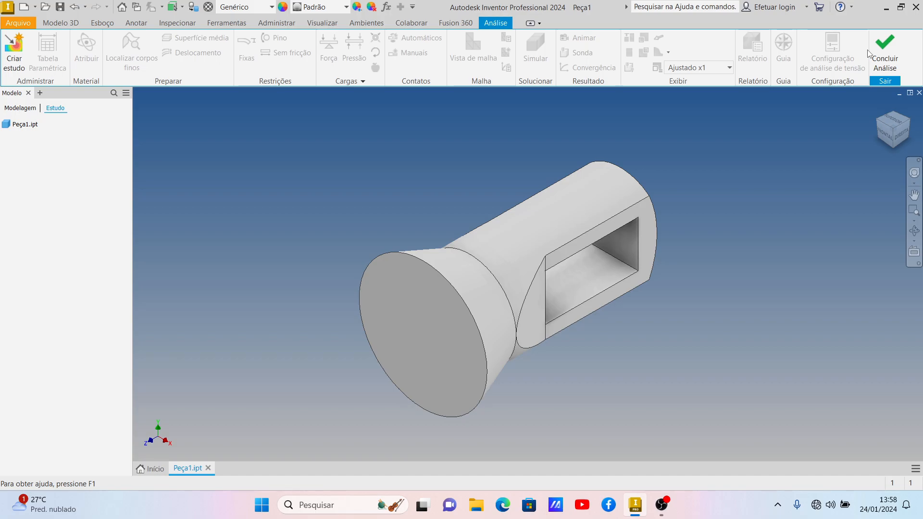
left_click(11, 52)
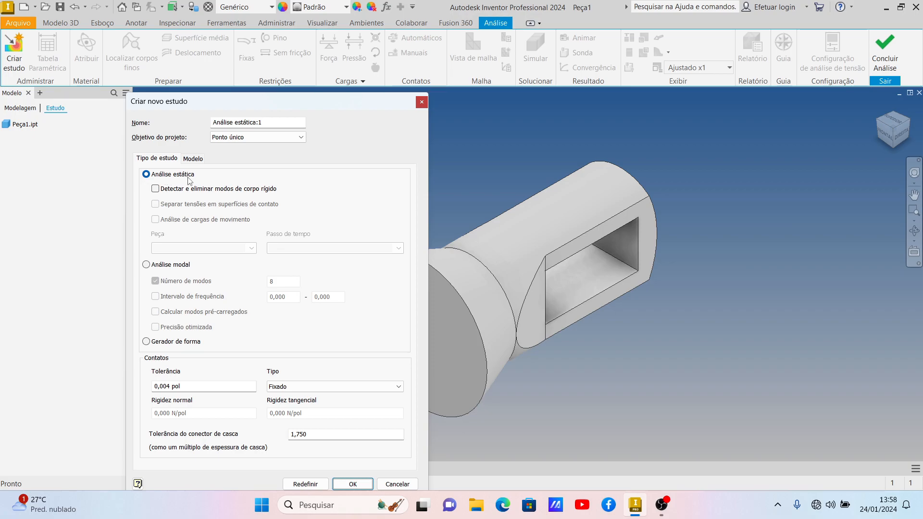
left_click(193, 159)
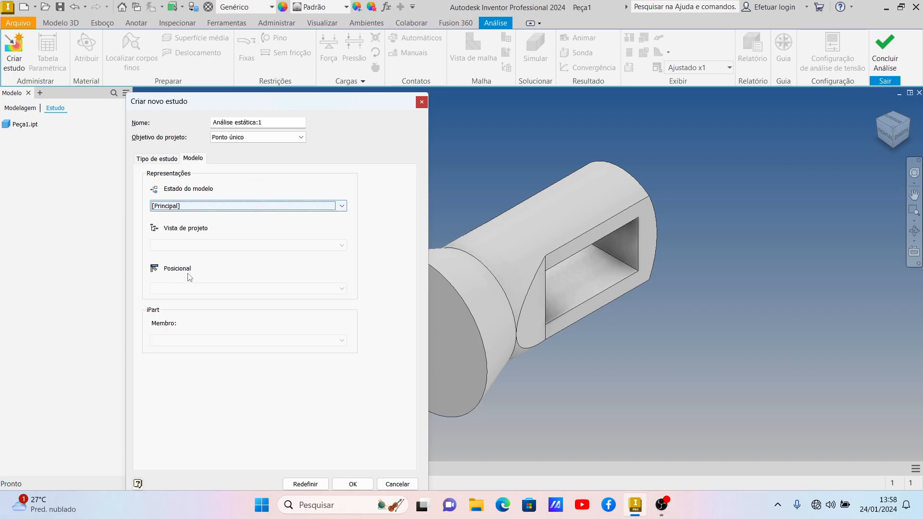
left_click(156, 159)
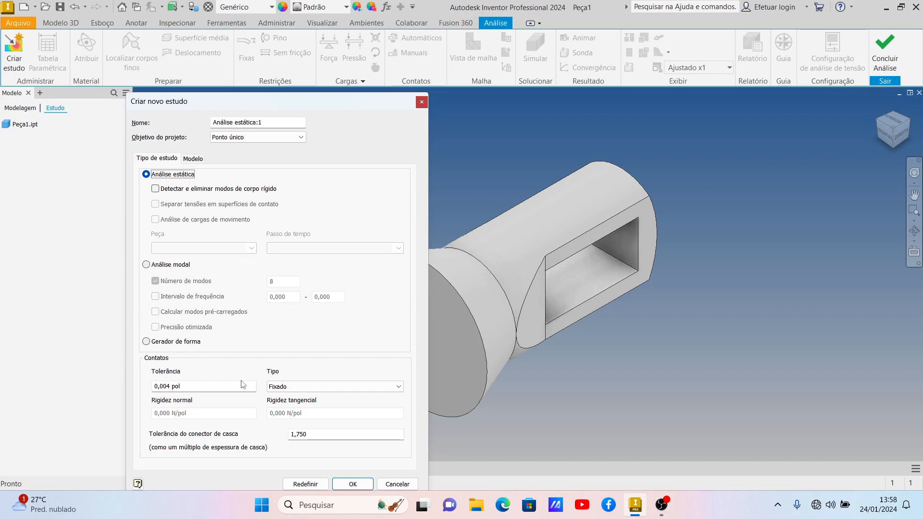
left_click(353, 484)
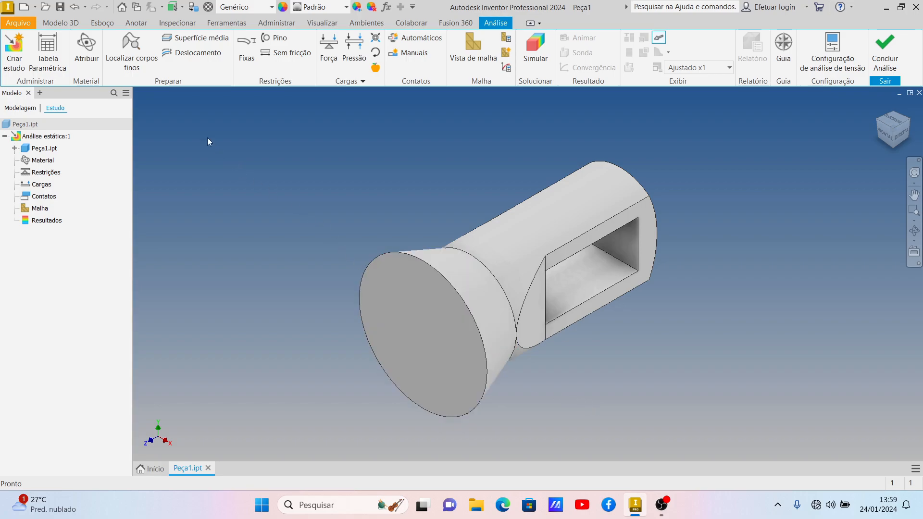
Set the substitute material of Peça1.ipt to Aço in the material assignment and check the available safety factor criteria.
left_click(86, 56)
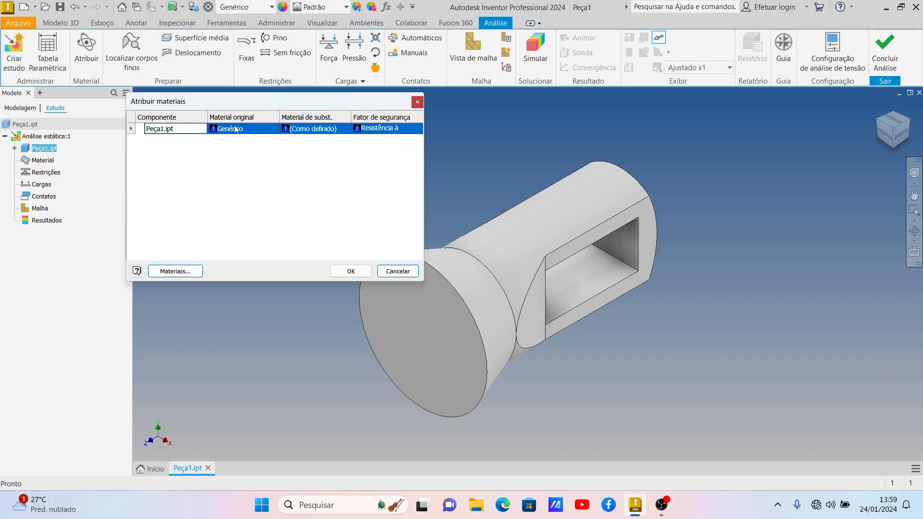
left_click(336, 133)
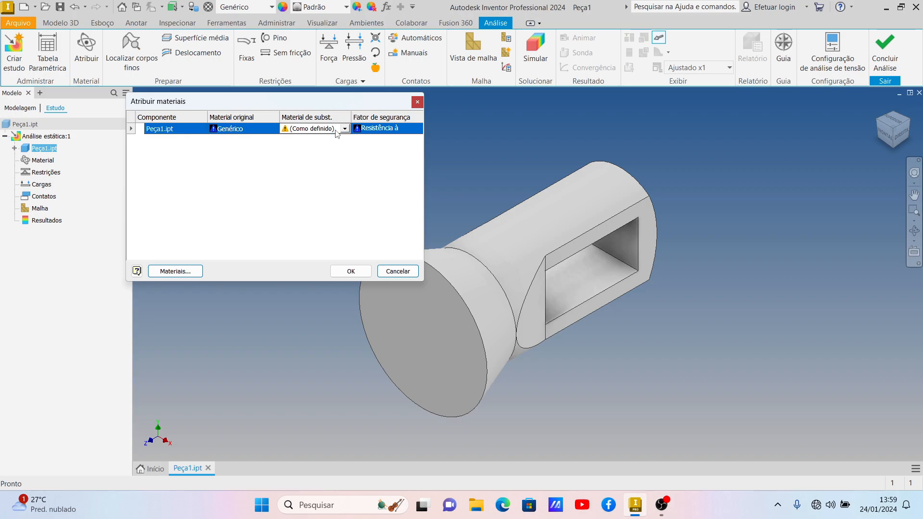
left_click(346, 129)
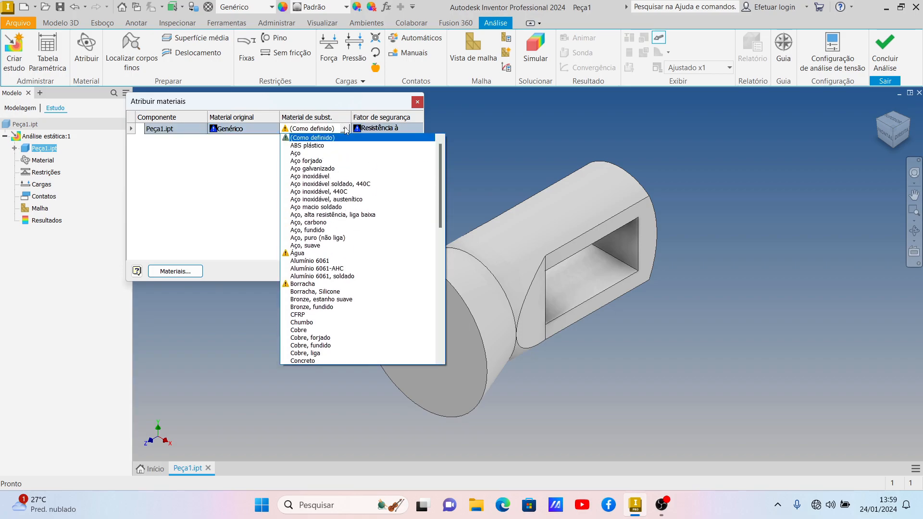
left_click(299, 152)
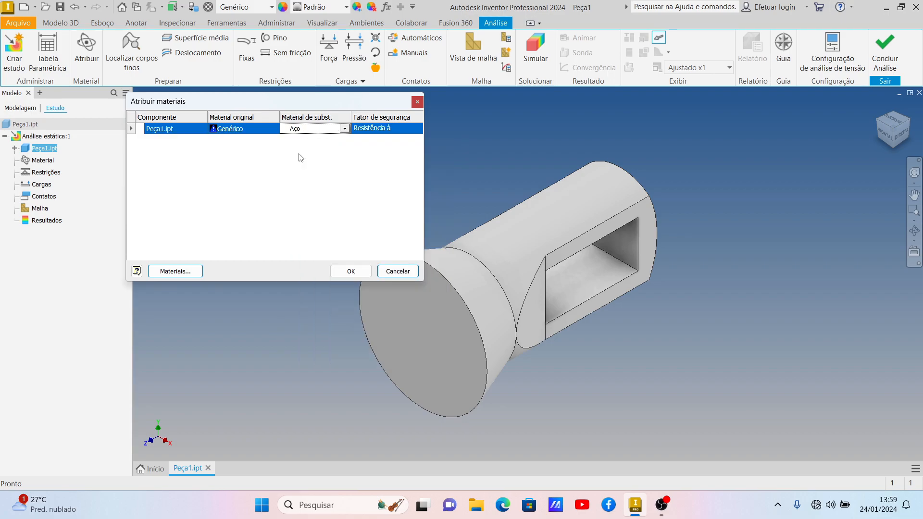
left_click(378, 129)
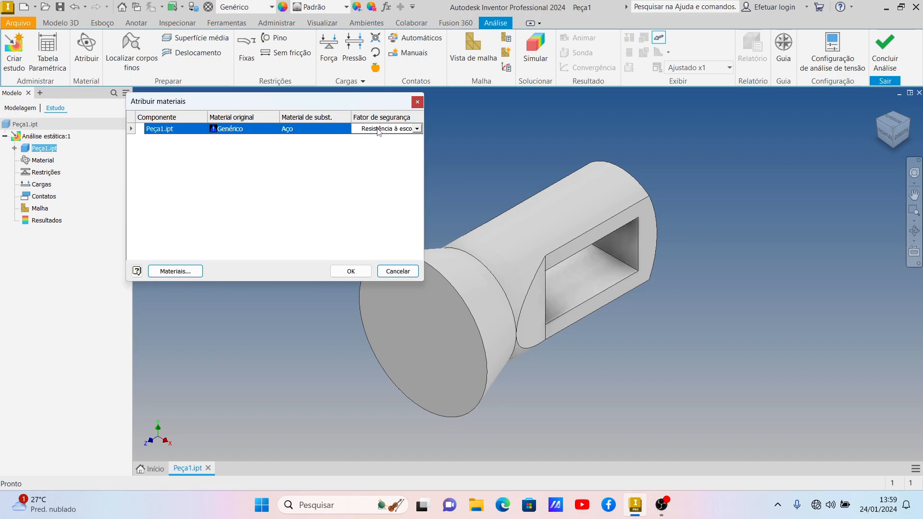
left_click(417, 129)
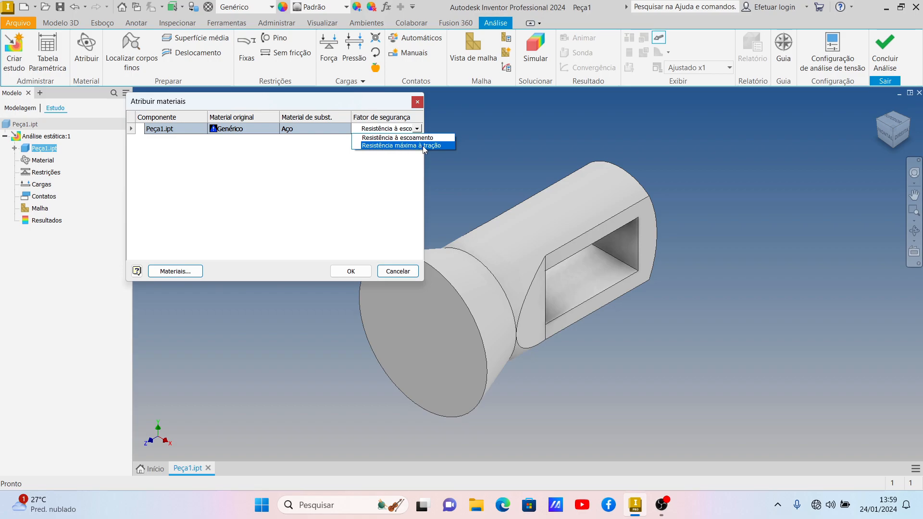
Open the material browser and look through the metals, plastics and woods in the Inventor material library.
left_click(181, 274)
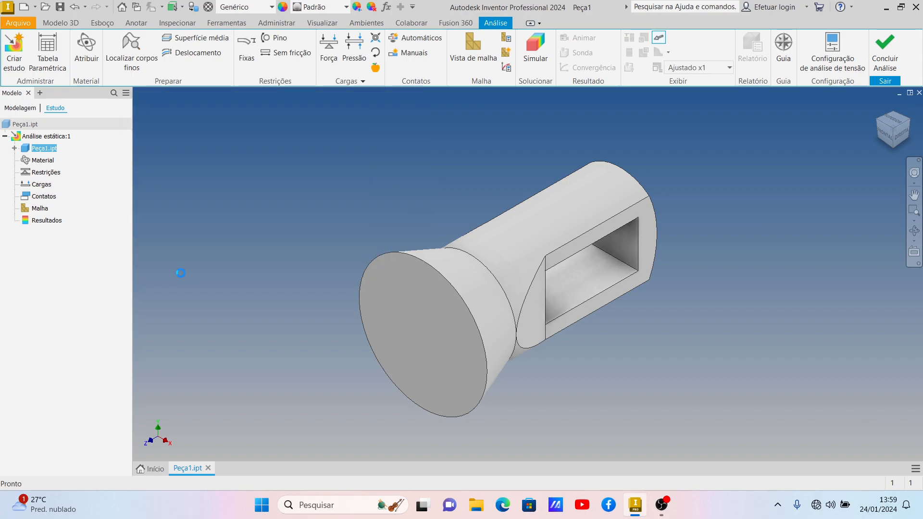
scroll(284, 304, "down", 10)
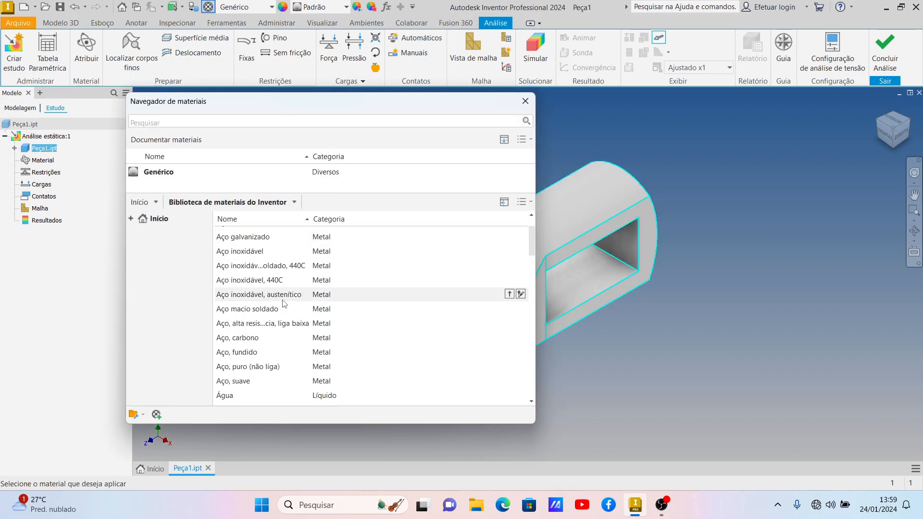
scroll(284, 303, "down", 12)
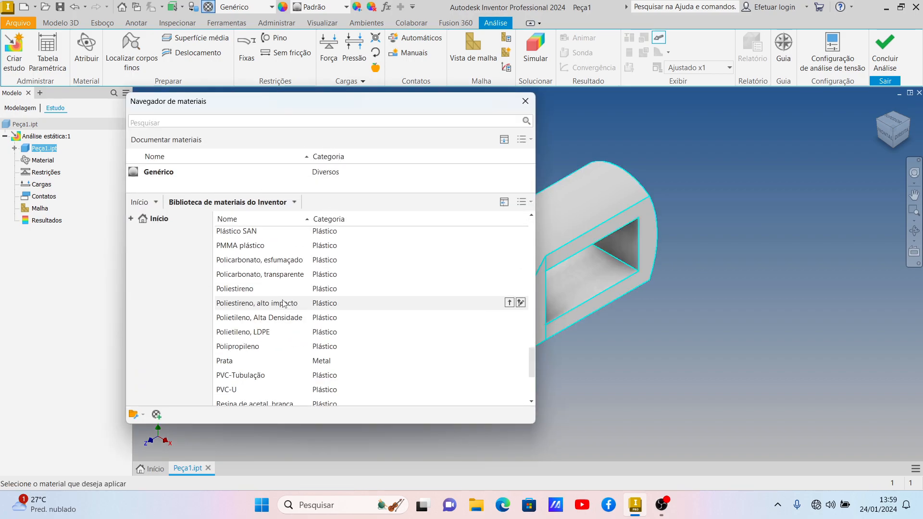
scroll(284, 304, "up", 3)
scroll(284, 303, "up", 6)
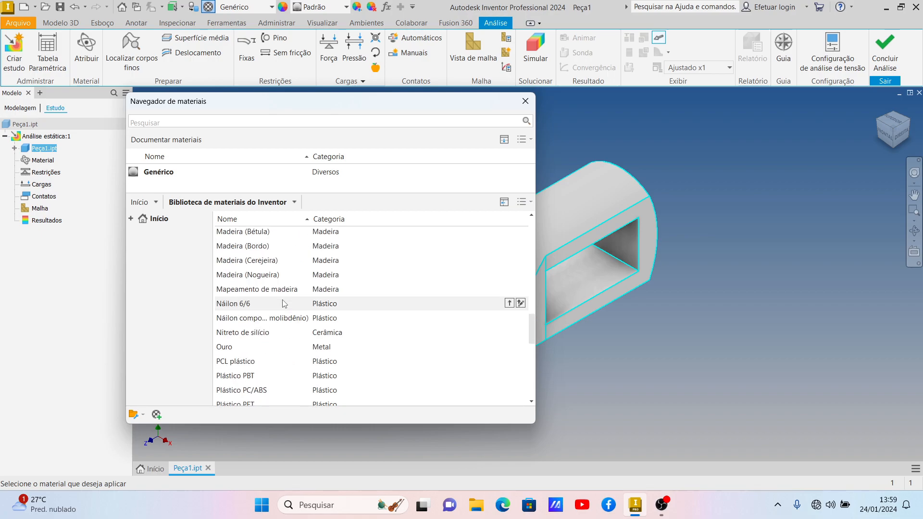
scroll(284, 304, "up", 1)
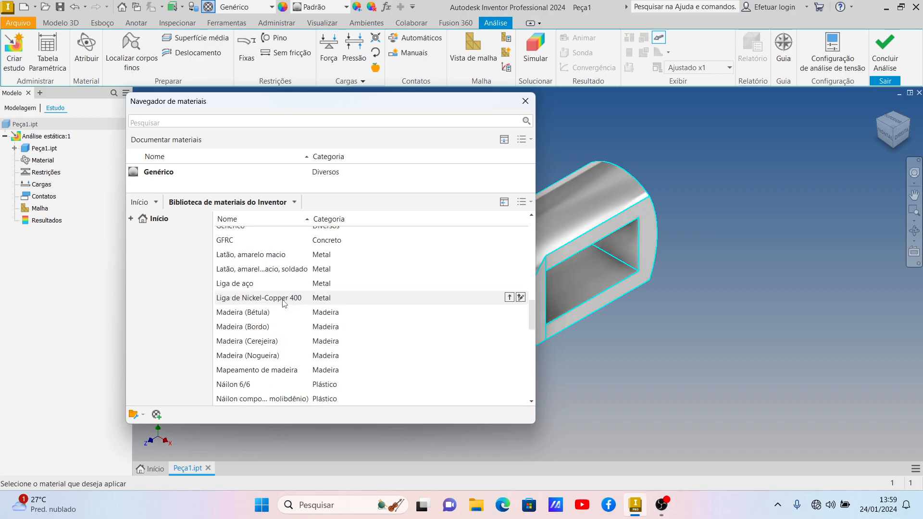
scroll(284, 303, "up", 1)
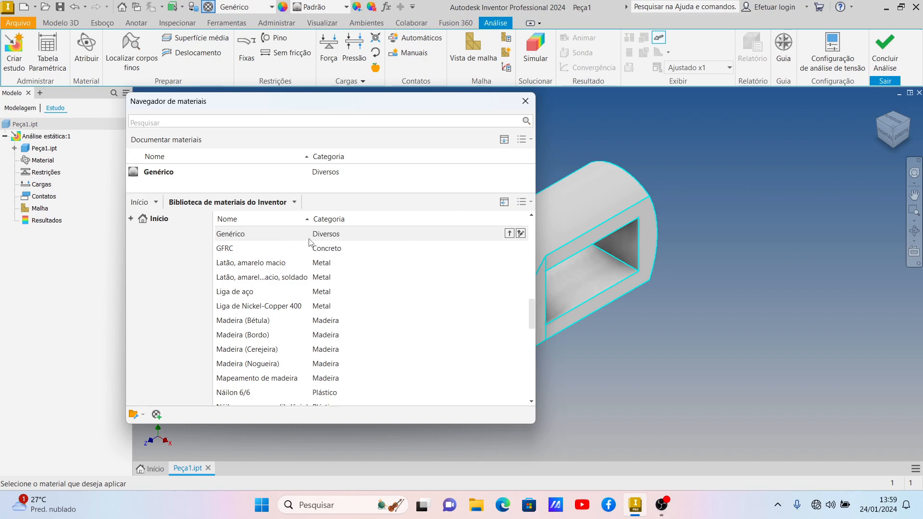
scroll(317, 286, "down", 2)
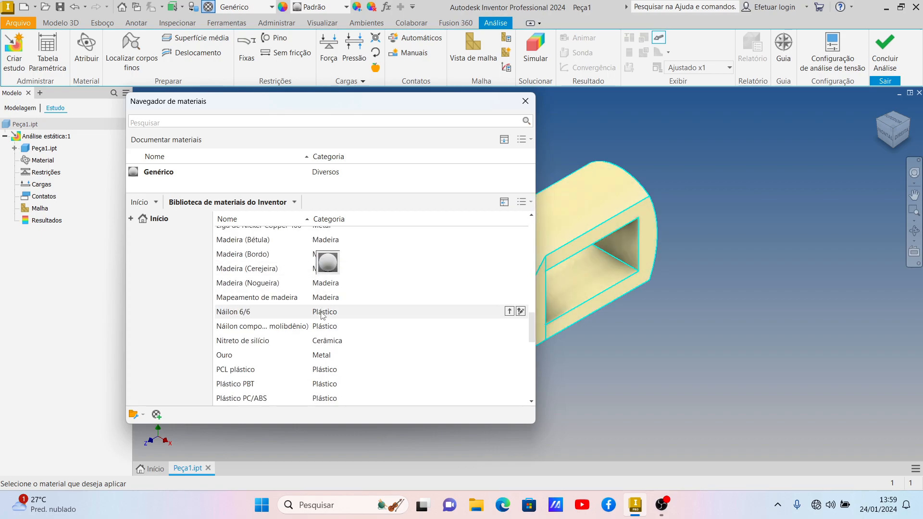
scroll(367, 312, "up", 10)
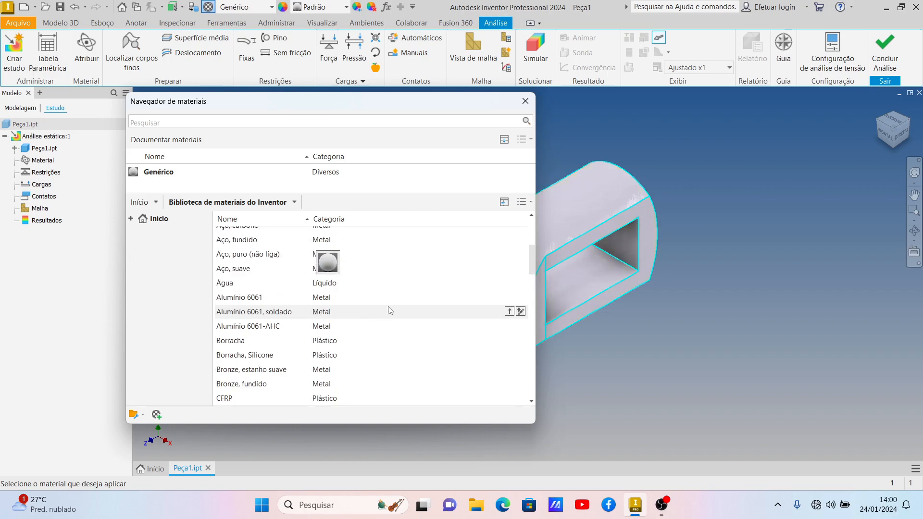
Open Aço from the Inventor material library and examine its appearance and its thermal, mechanical and strength properties.
scroll(230, 274, "up", 1)
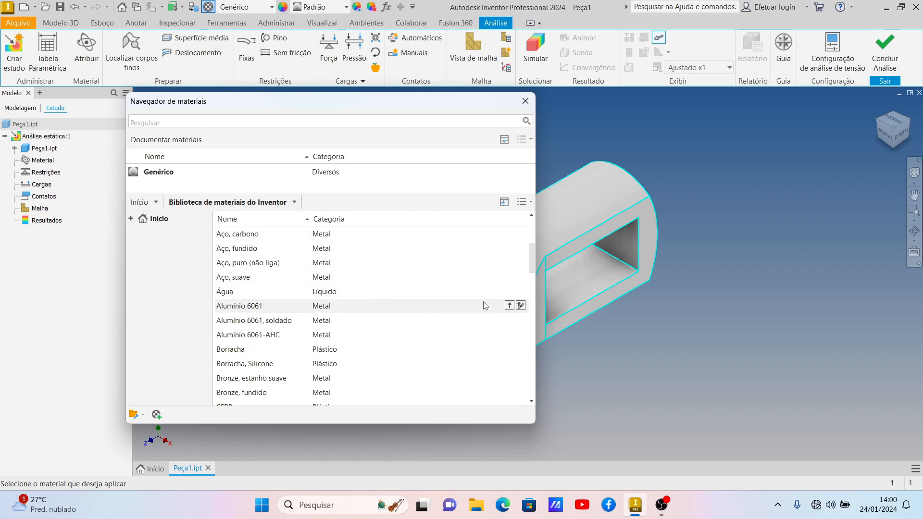
left_click_drag(533, 265, 532, 238)
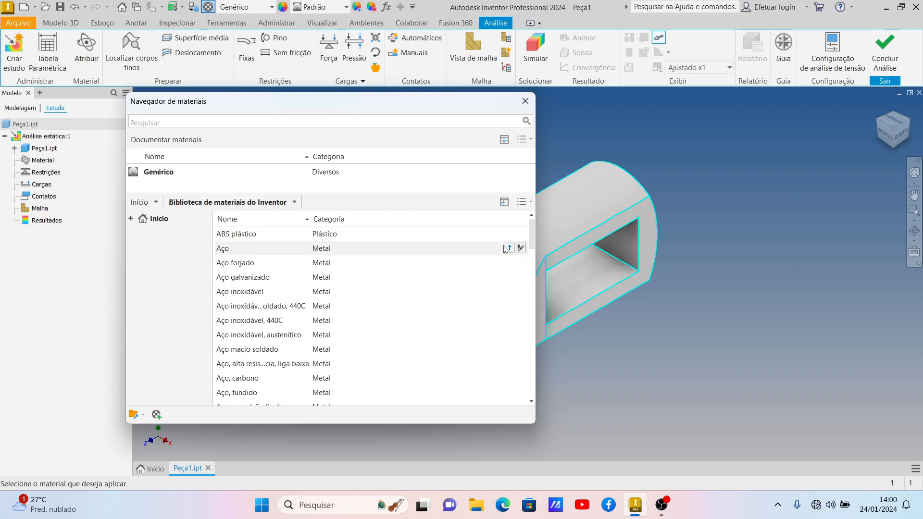
left_click(238, 250)
double_click(239, 250)
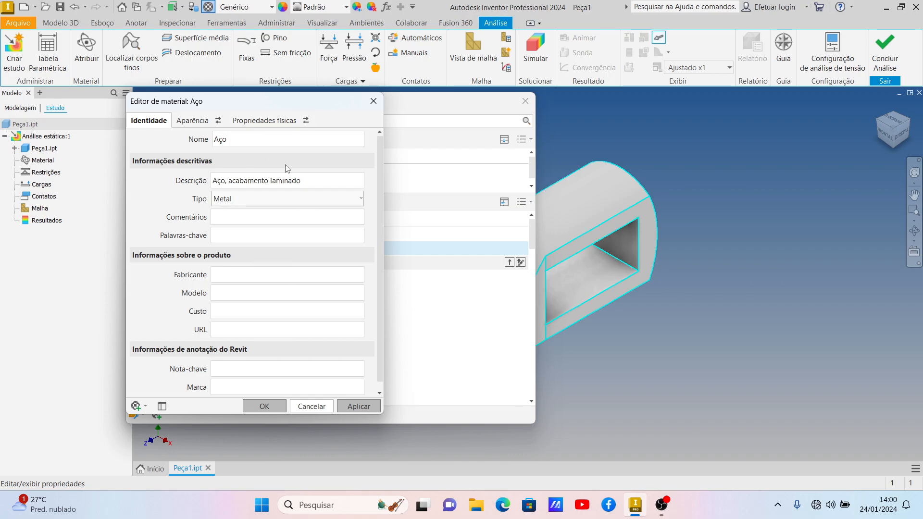
left_click(194, 120)
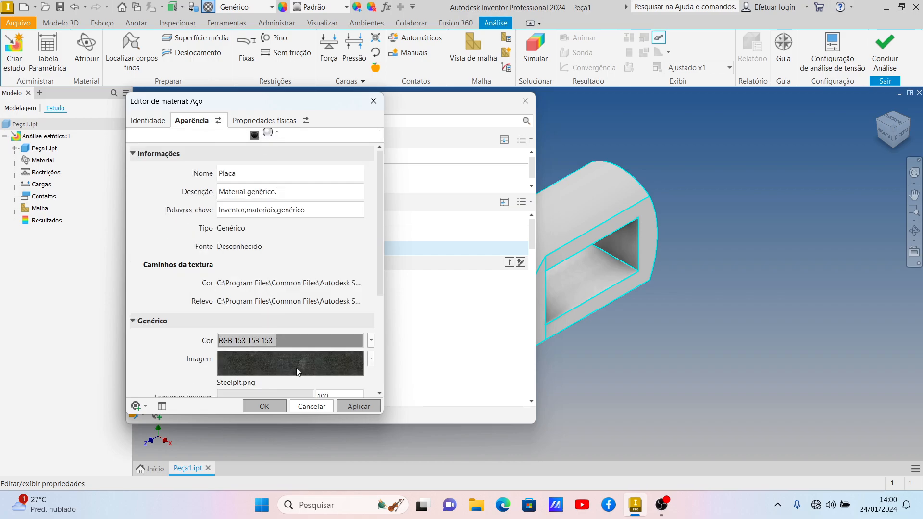
left_click(297, 120)
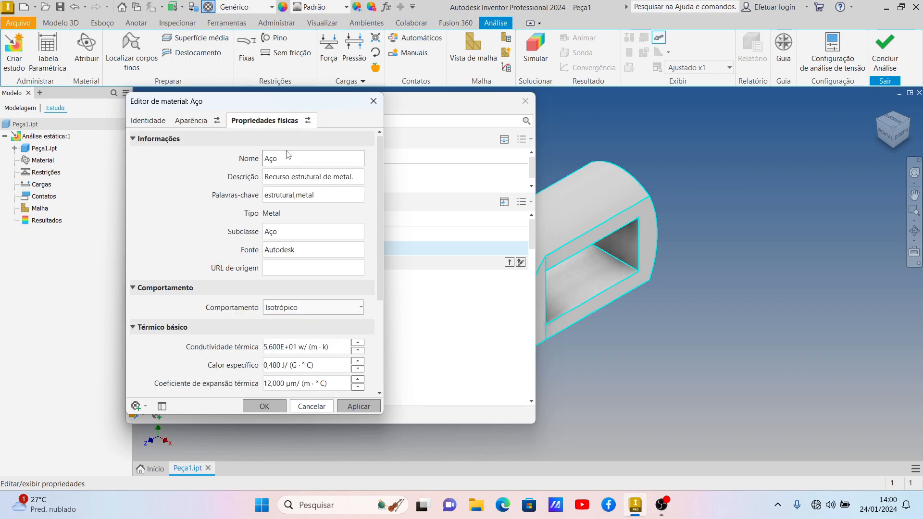
scroll(284, 159, "down", 1)
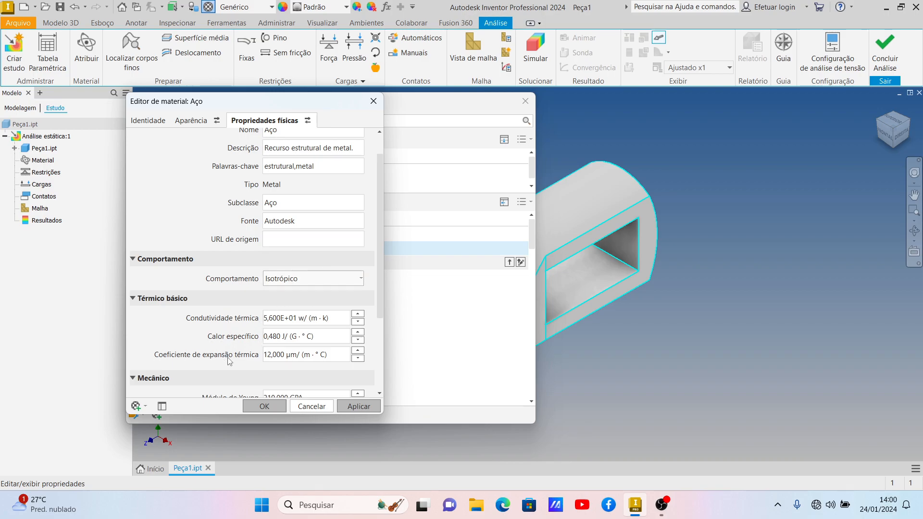
scroll(243, 354, "down", 3)
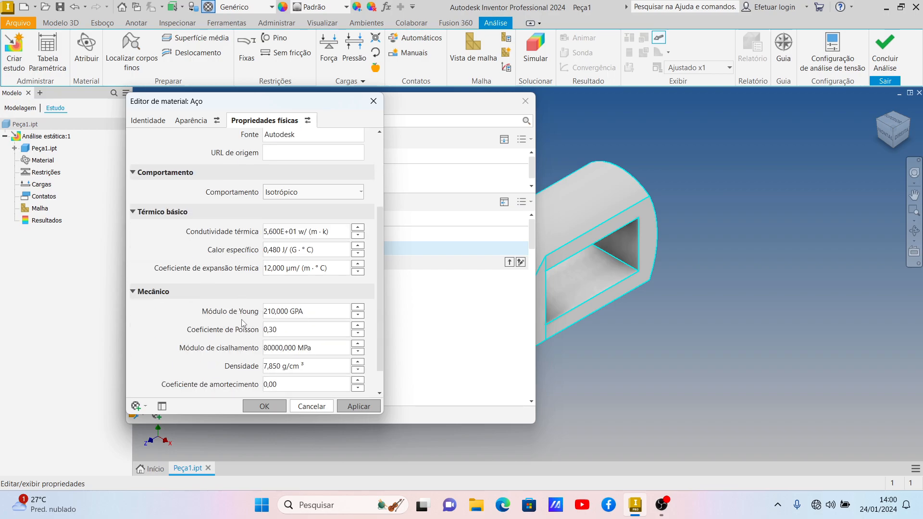
scroll(242, 323, "down", 1)
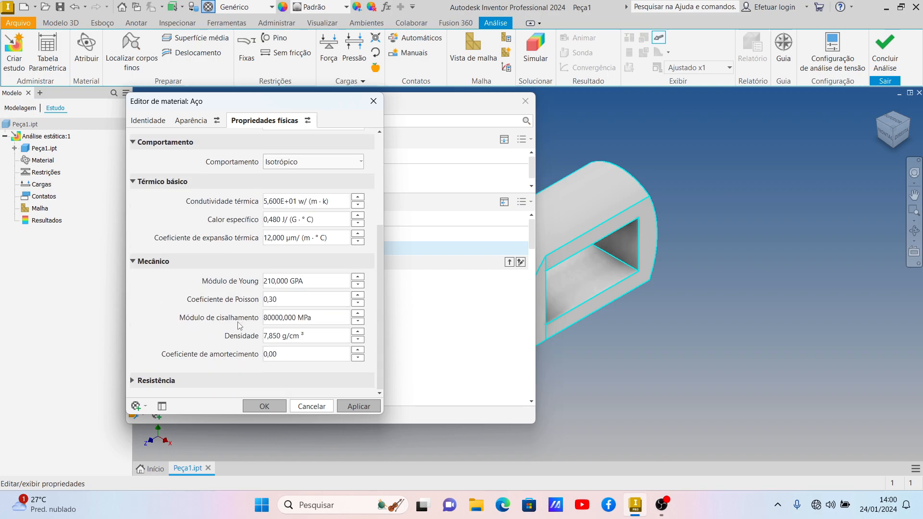
left_click(141, 384)
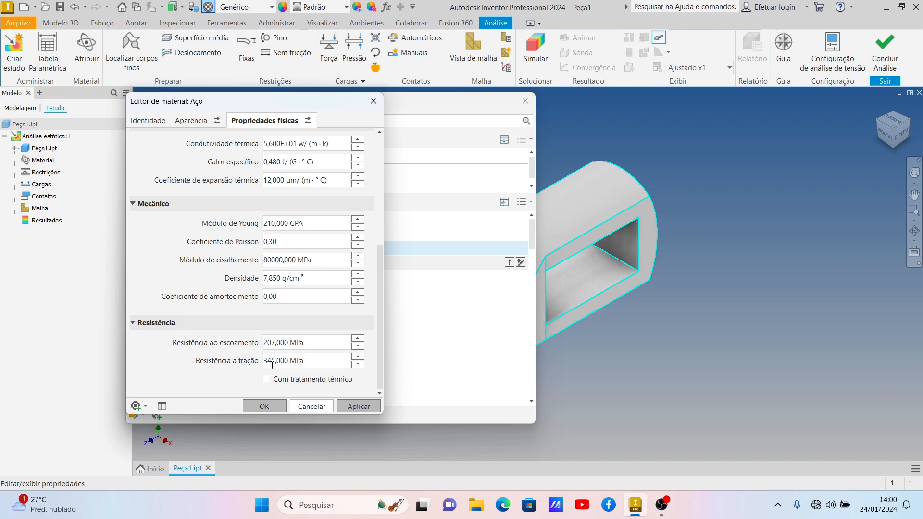
left_click(423, 291)
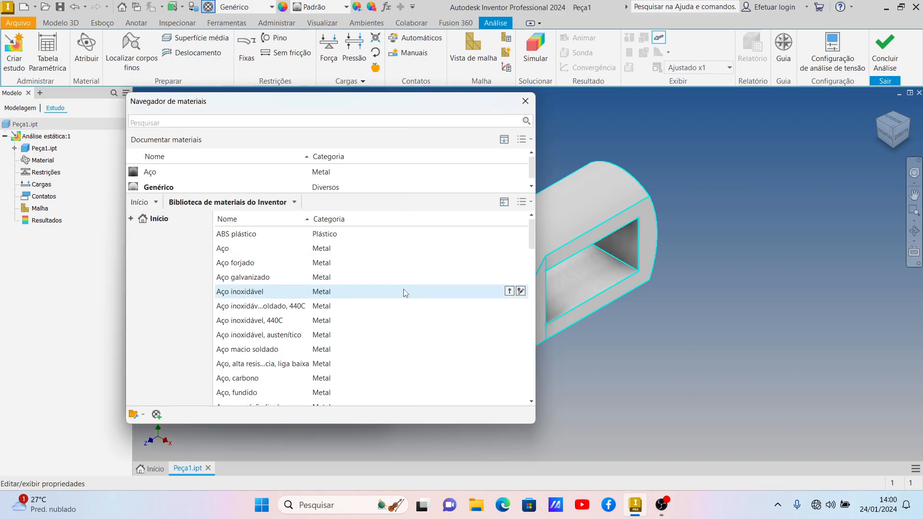
Leave the material browser and confirm Aço as the substitute material of Peça1.ipt.
left_click(526, 102)
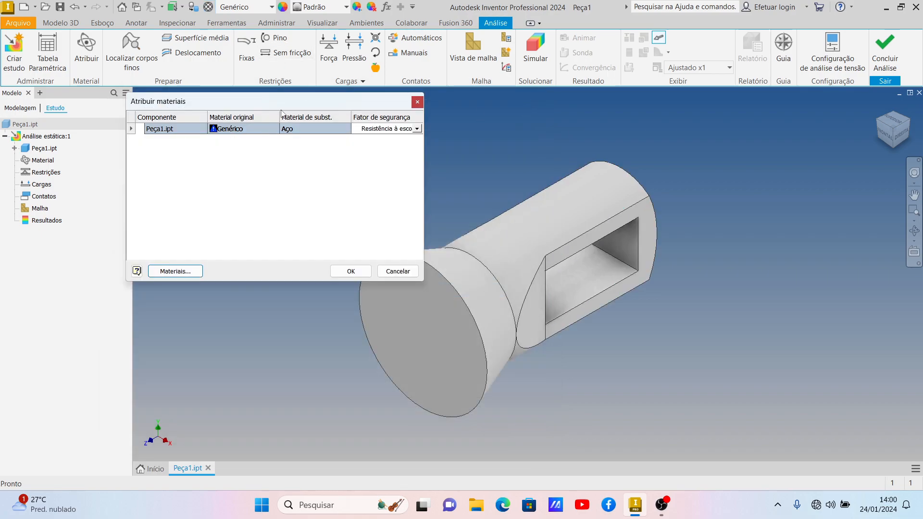
left_click(351, 271)
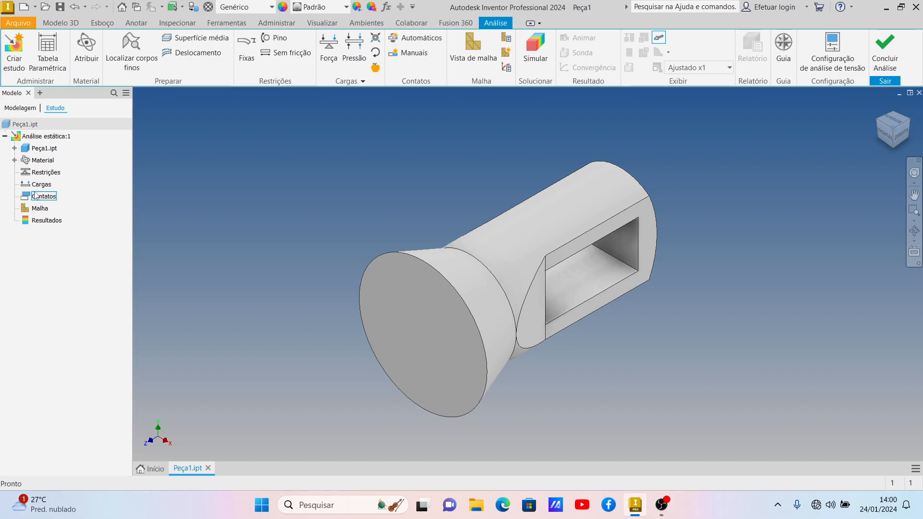
left_click(38, 160)
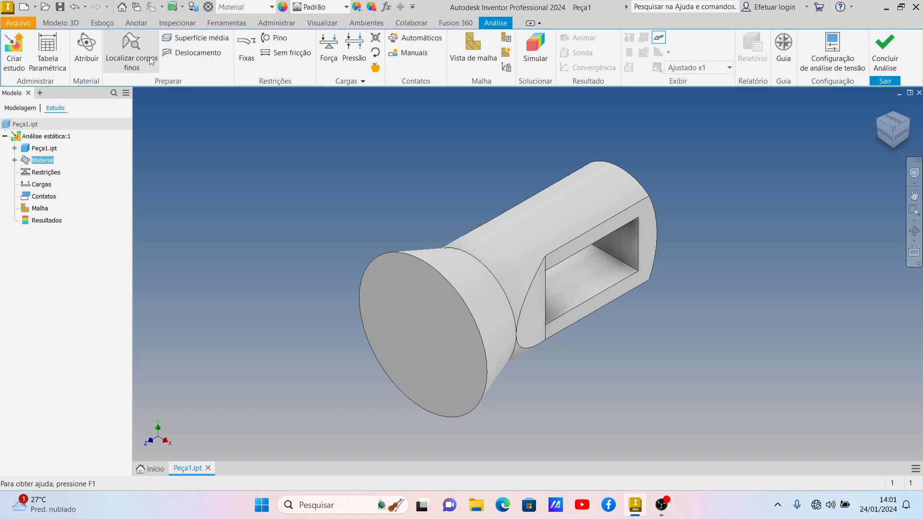
Apply a fixed constraint to the end face of the slotted cylinder, opposite the conical head.
left_click(247, 57)
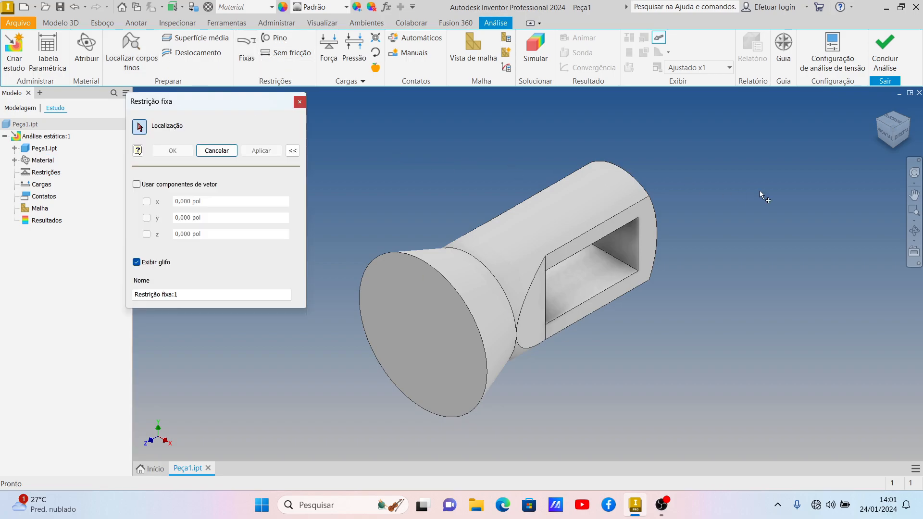
left_click(913, 139)
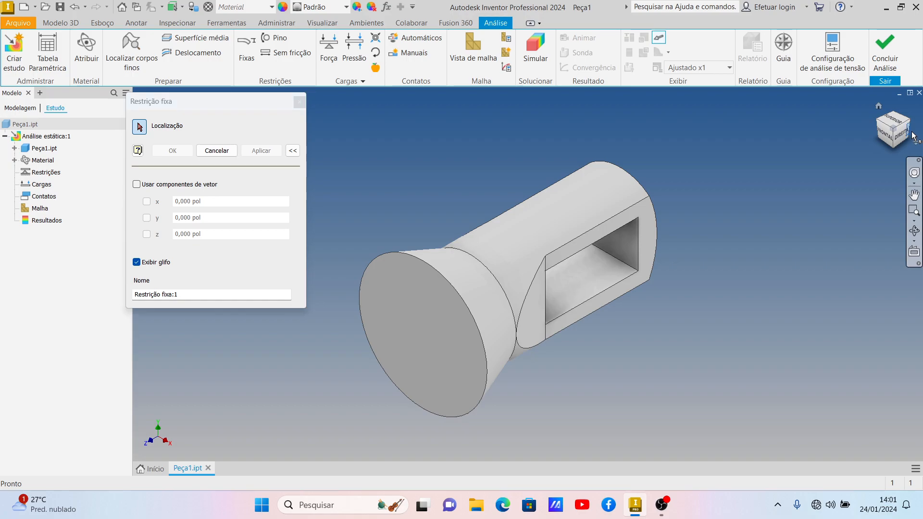
left_click(627, 266)
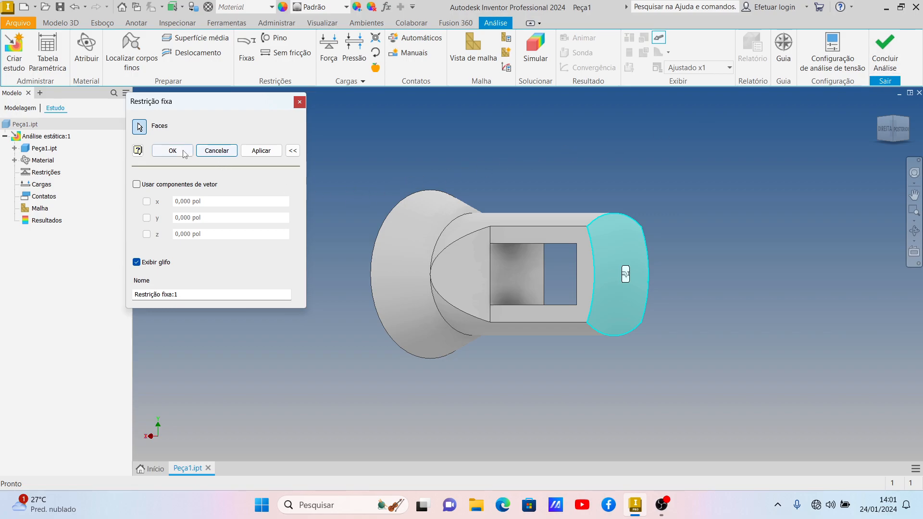
left_click(264, 151)
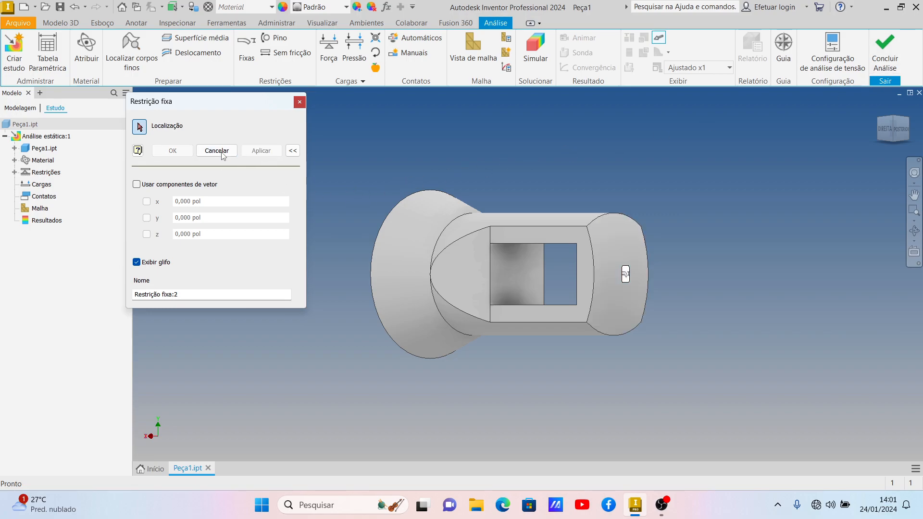
left_click(299, 102)
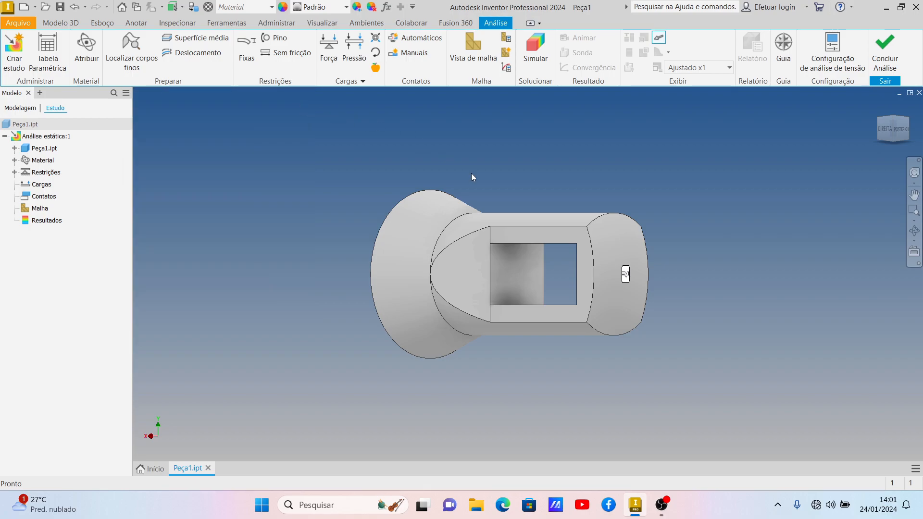
scroll(625, 274, "down", 5)
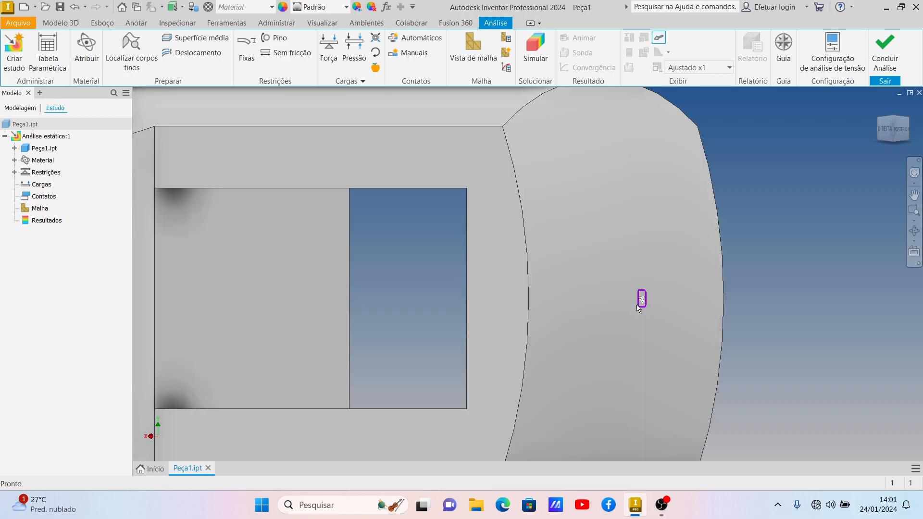
left_click(893, 118)
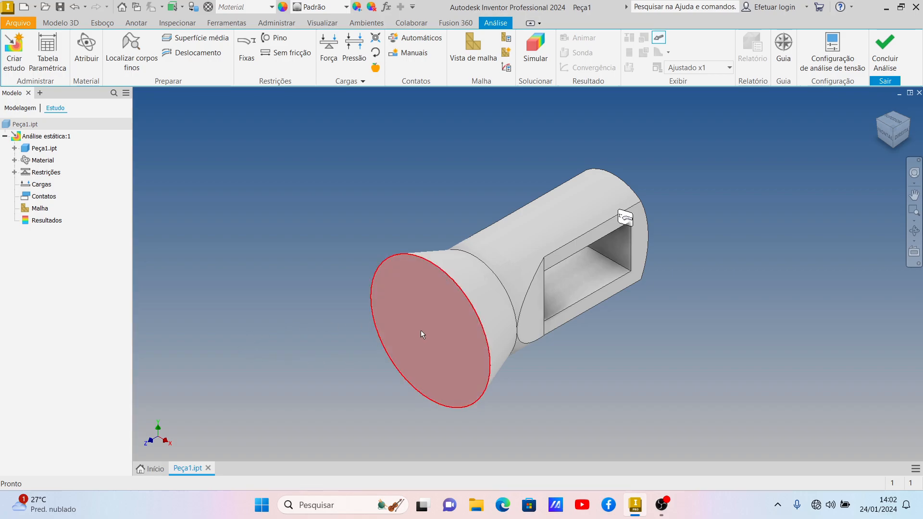
Apply a pressure load of 0,7 MPa to the flat circular face of the conical head.
mouse_move(421, 331)
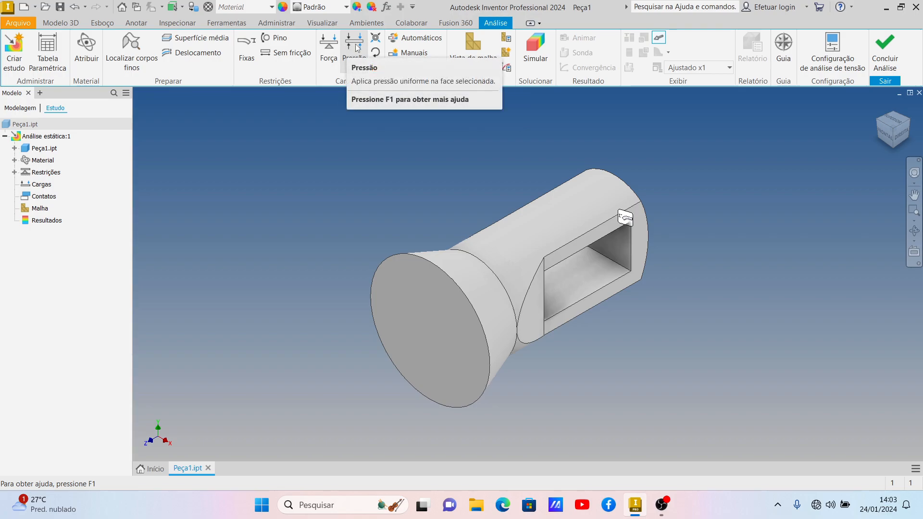
left_click(357, 51)
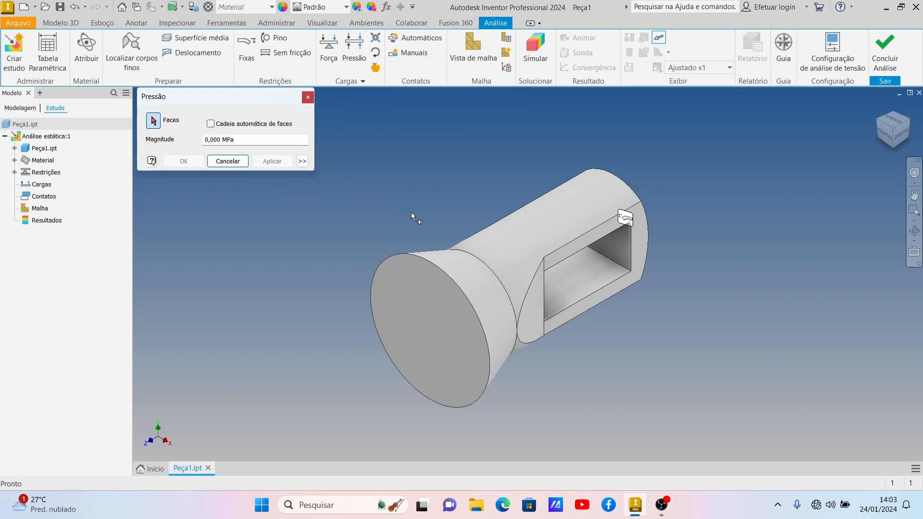
left_click(431, 315)
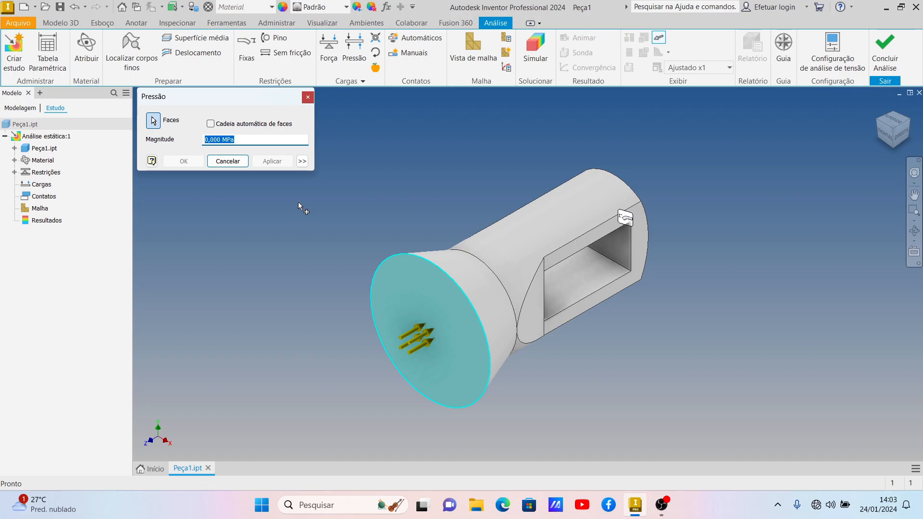
type("0,7")
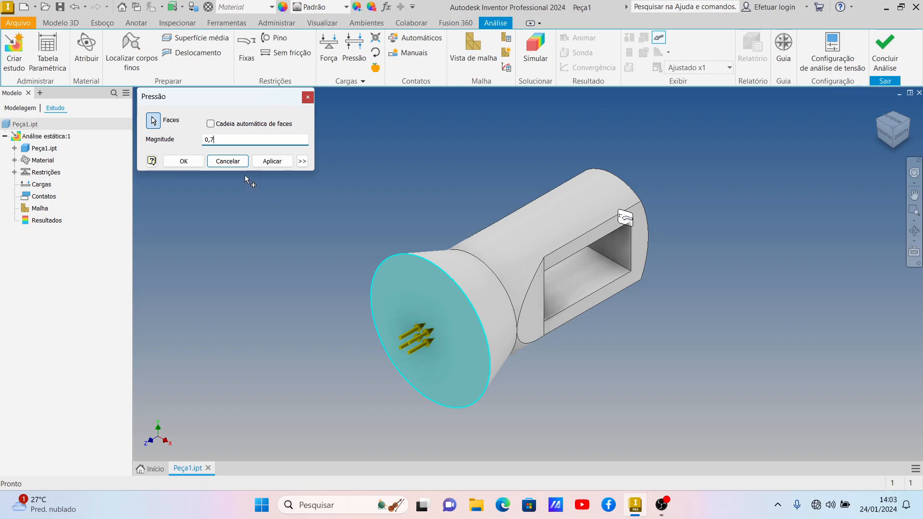
left_click(274, 162)
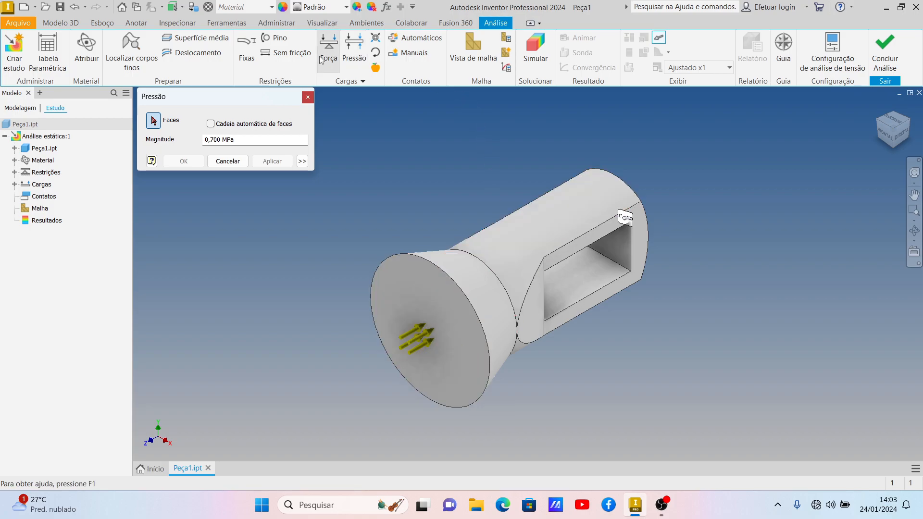
left_click(305, 97)
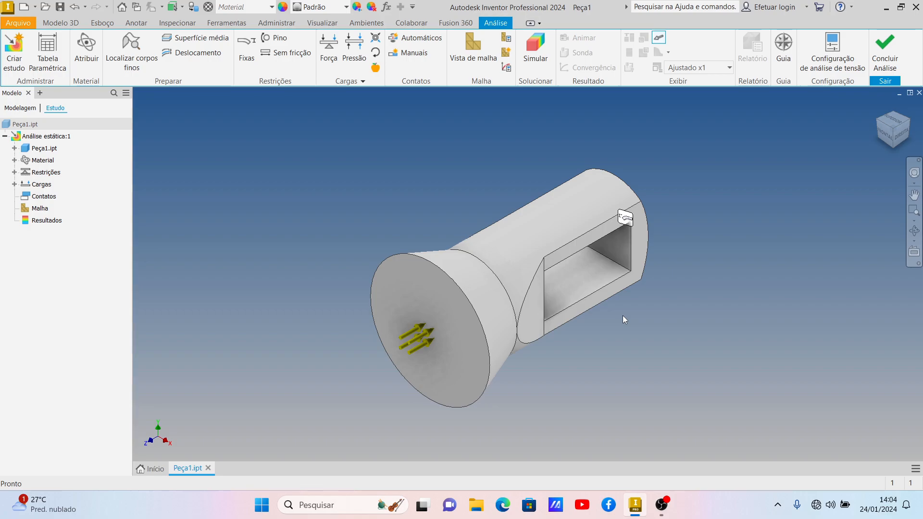
Generate and display the part's mesh, and check the local mesh control settings without applying any.
left_click(473, 45)
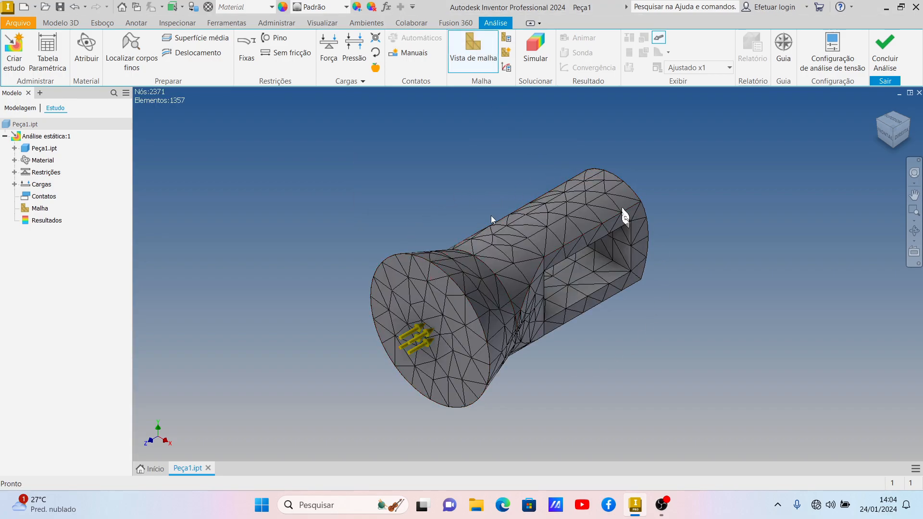
left_click(505, 52)
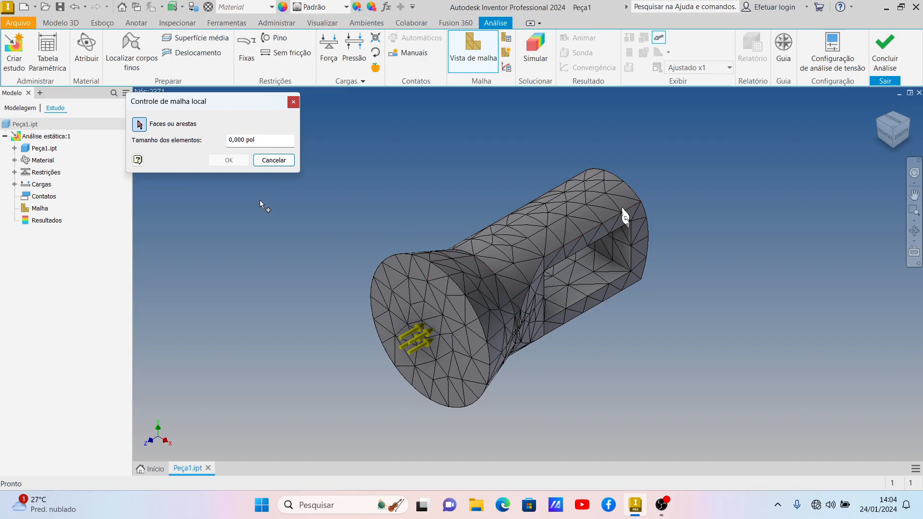
left_click(266, 163)
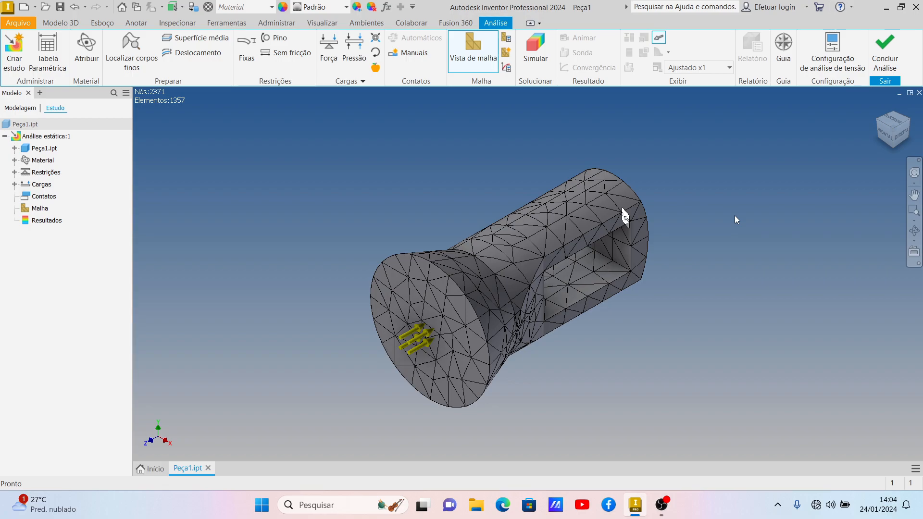
Run the simulation of the static study on Peça1.ipt.
left_click(577, 226)
left_click(676, 234)
mouse_move(429, 291)
left_click(530, 55)
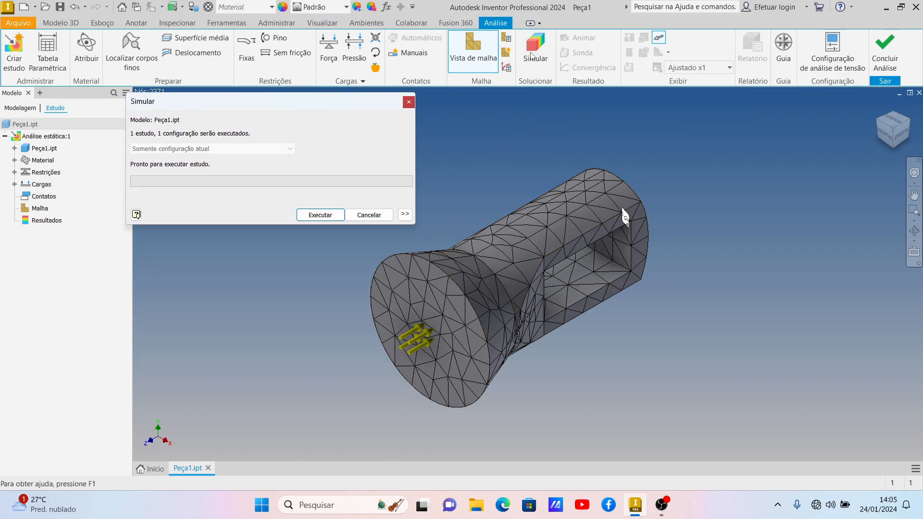
left_click(320, 216)
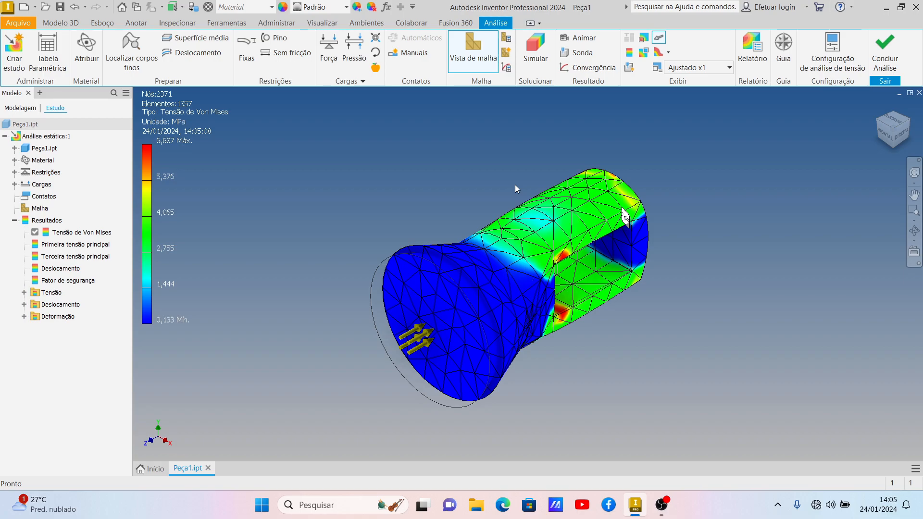
Review the Von Mises, first principal stress, third principal stress and displacement results on the part.
left_click(61, 236)
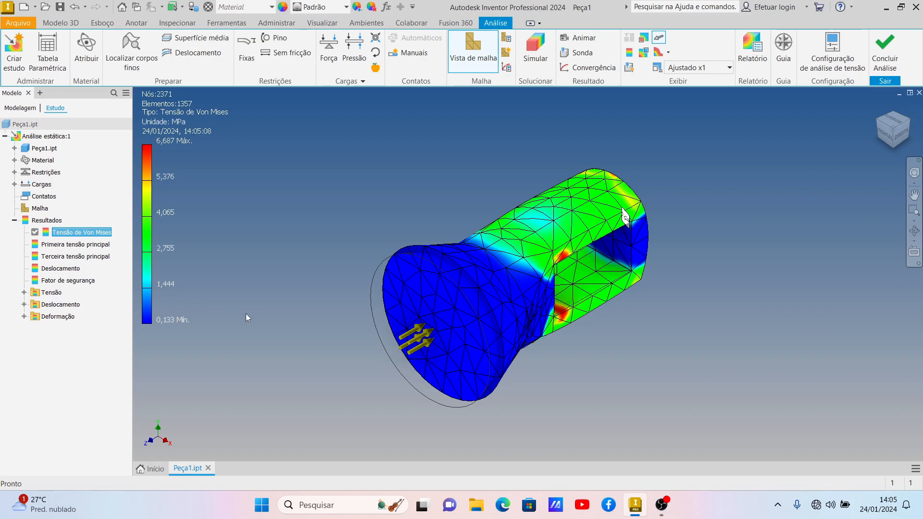
double_click(91, 246)
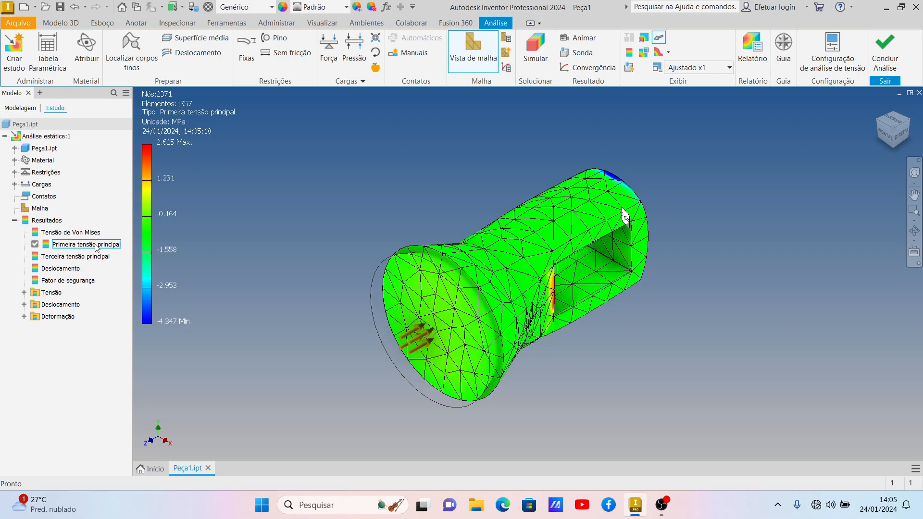
double_click(94, 258)
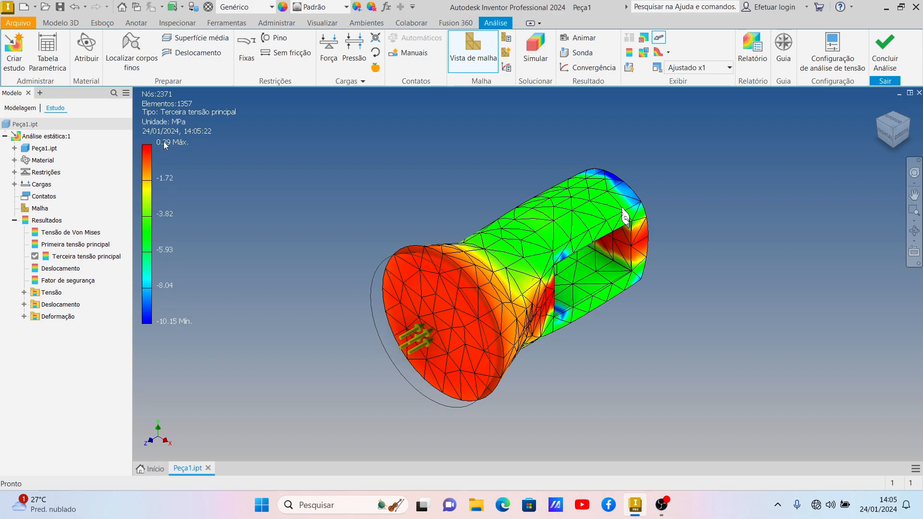
double_click(72, 268)
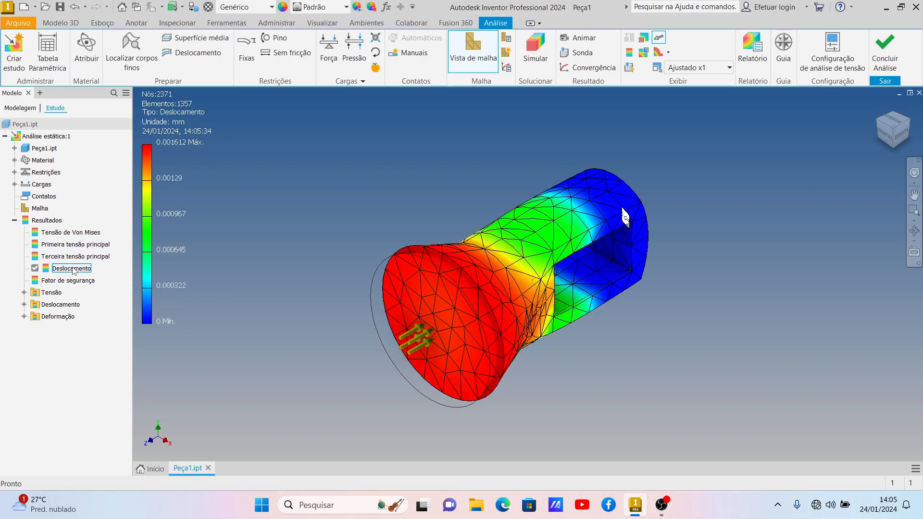
Examine the displacement result from the right side of the part and display the safety factor result.
left_click(900, 137)
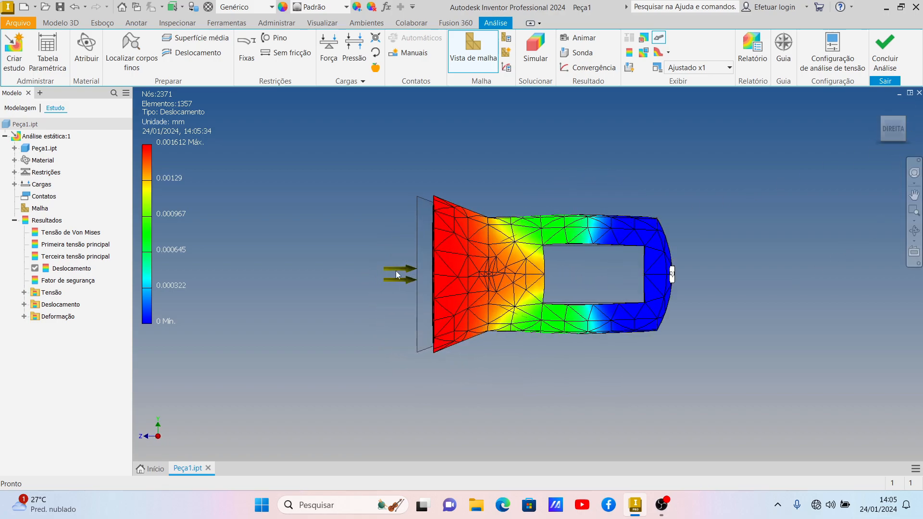
left_click(883, 121)
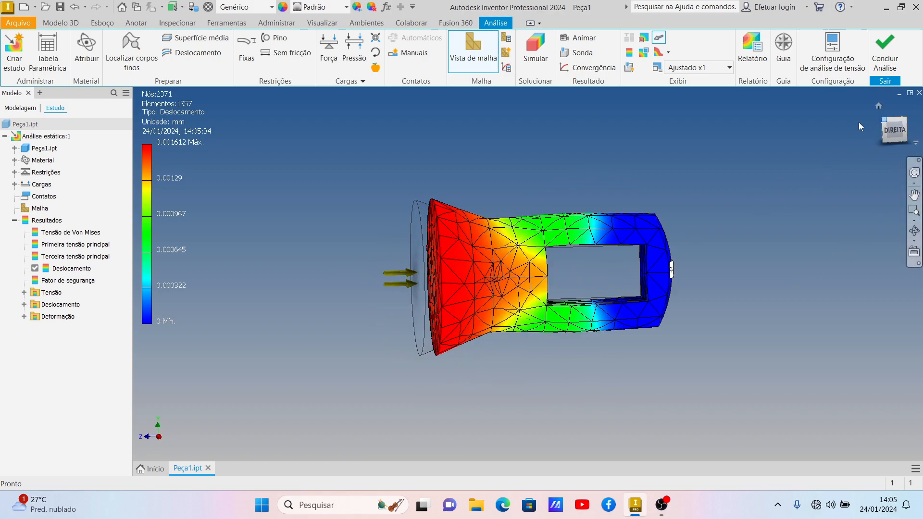
double_click(71, 282)
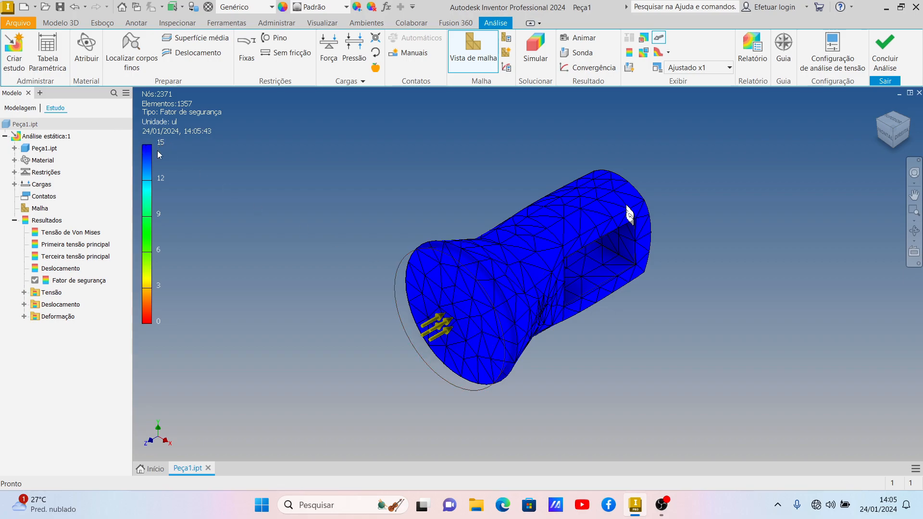
left_click_drag(894, 146, 898, 150)
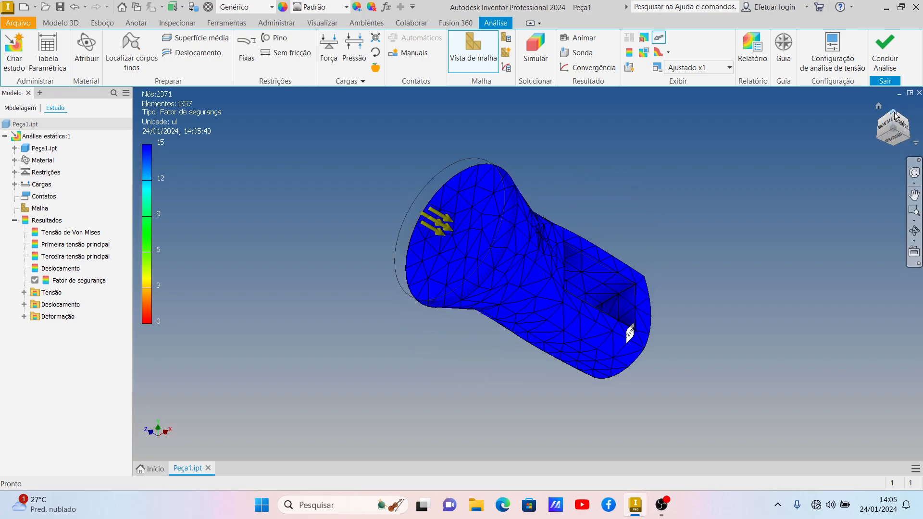
left_click(896, 117)
Review the component stress results XX, XY, XZ, YY and ZZ on the part.
left_click(52, 297)
left_click(24, 293)
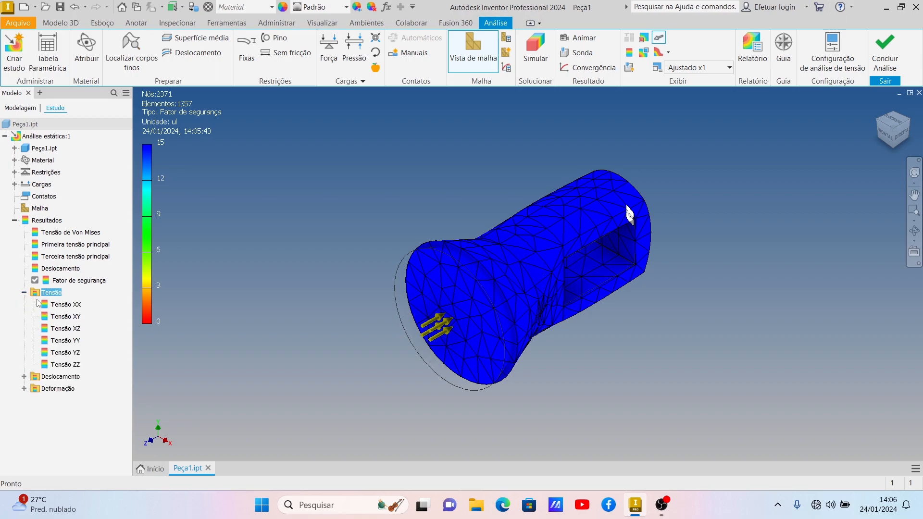
double_click(63, 305)
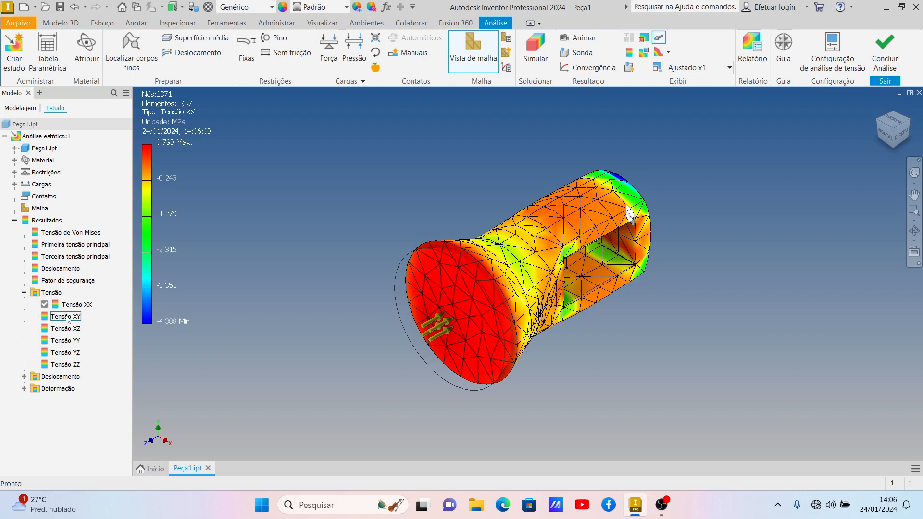
double_click(66, 318)
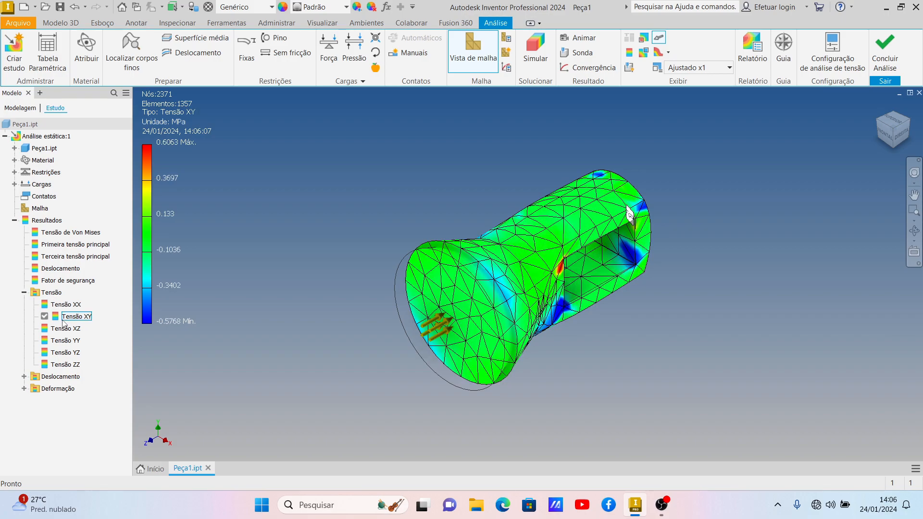
double_click(60, 331)
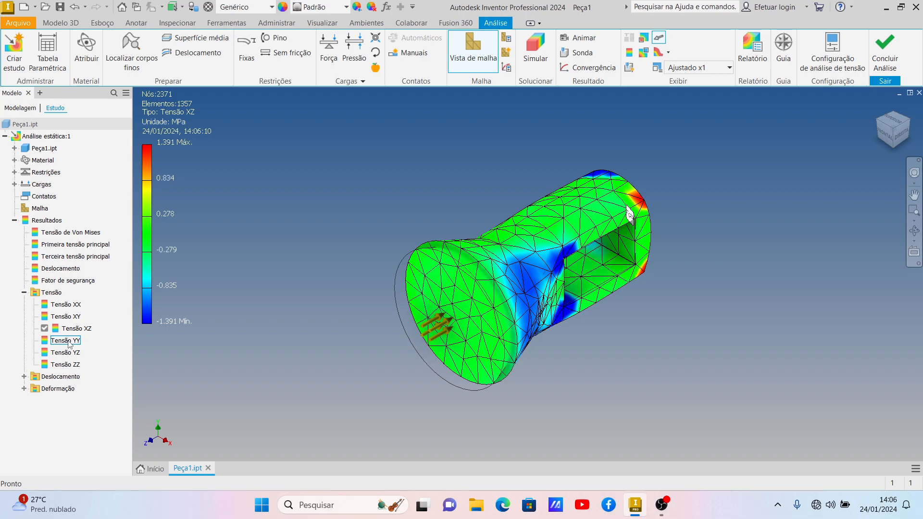
double_click(71, 341)
left_click(70, 342)
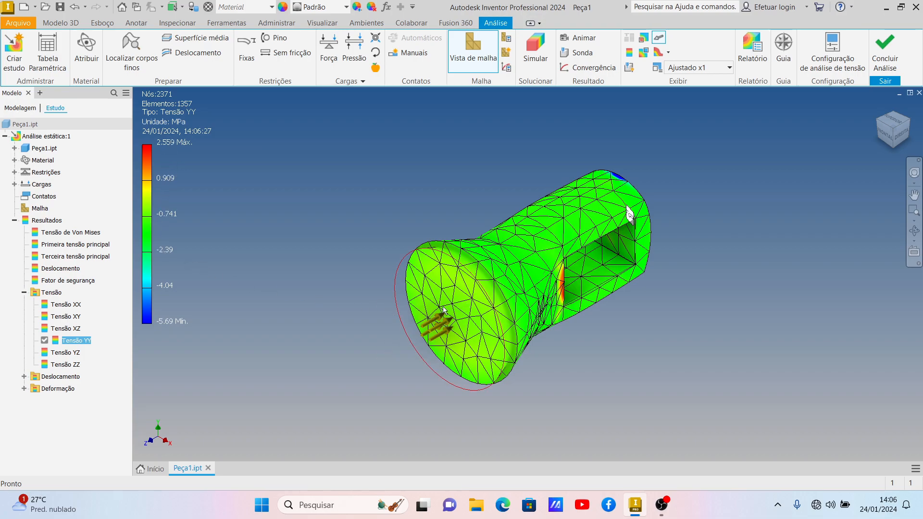
left_click(66, 364)
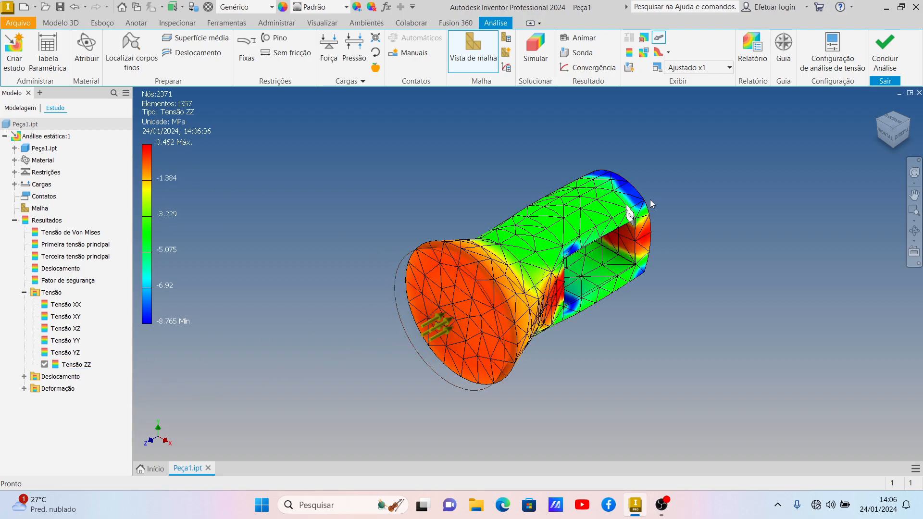
Review the directional displacement results in X, Y and Z on the part.
left_click(24, 377)
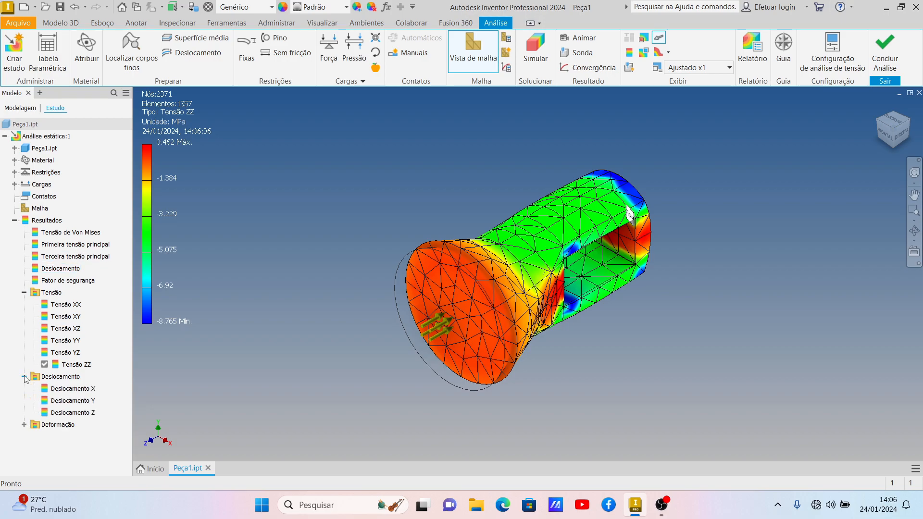
double_click(72, 389)
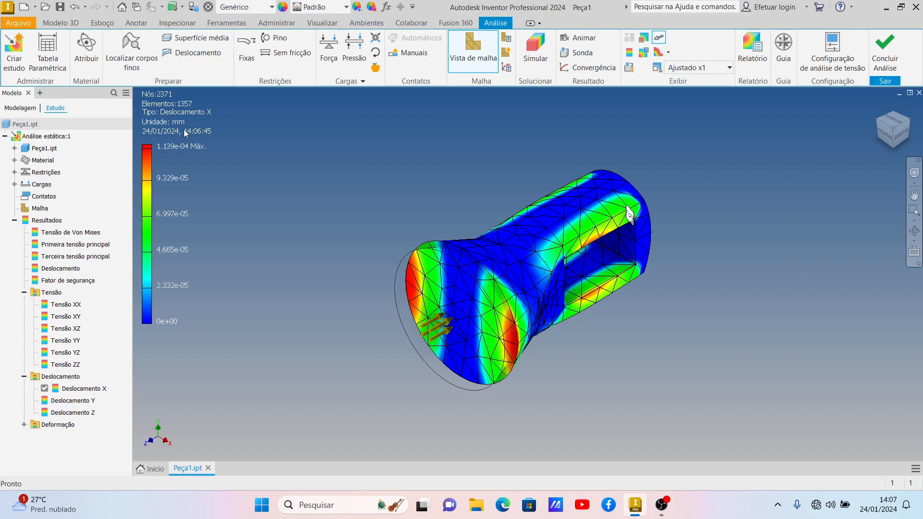
double_click(77, 402)
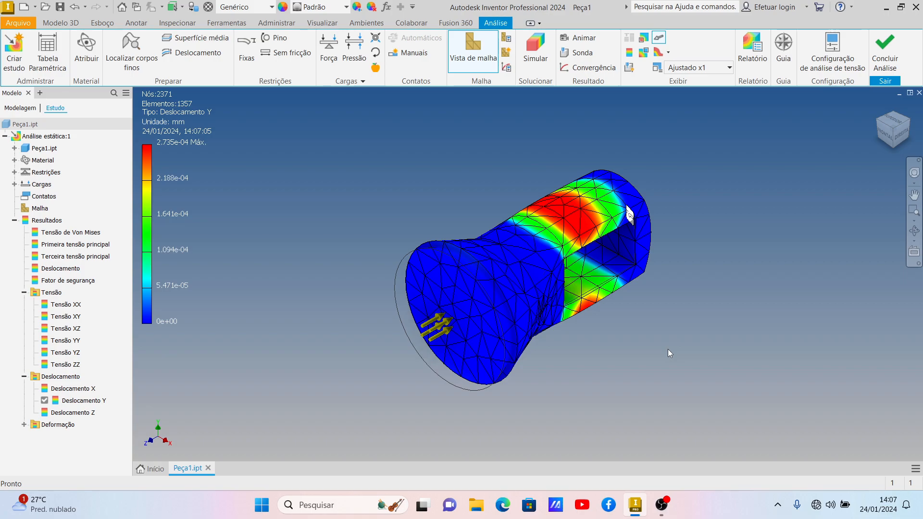
left_click(70, 413)
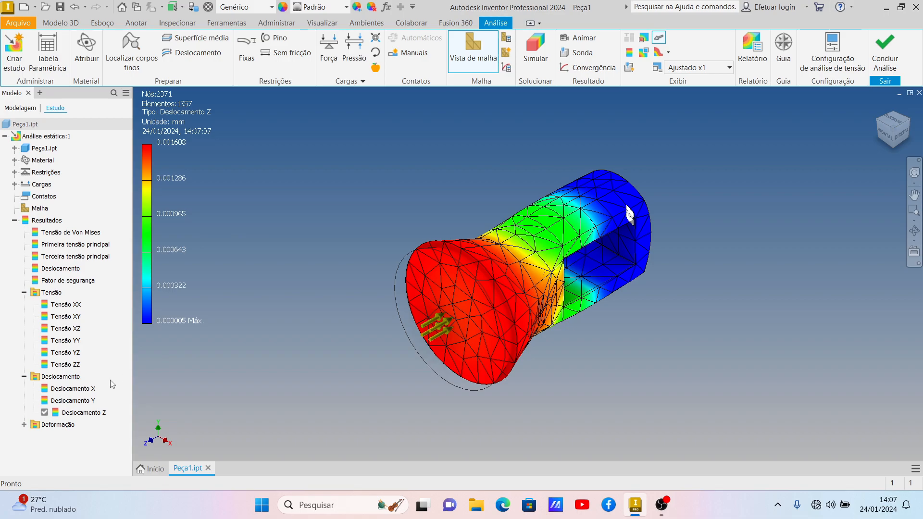
Review the equivalent, first principal, third principal, XX, XY and XZ strain results, and collapse the result groups.
left_click(58, 425)
left_click(25, 425)
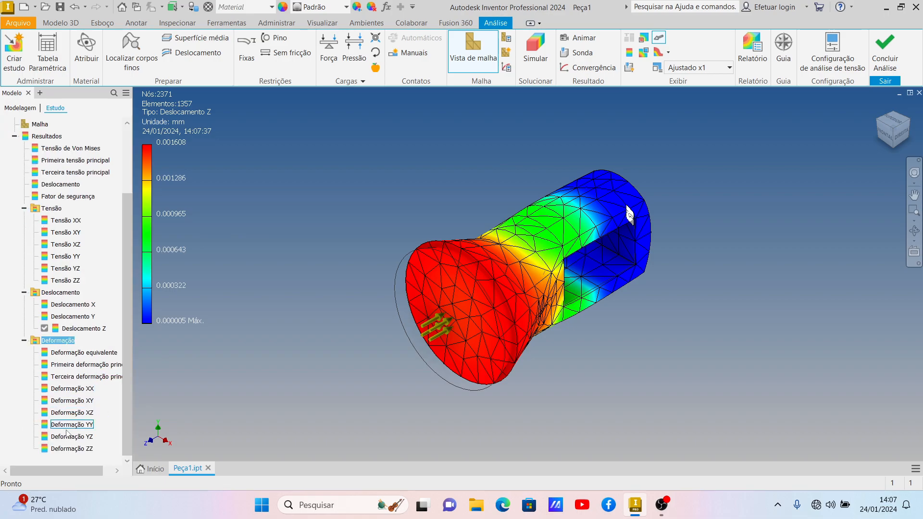
left_click(90, 354)
double_click(91, 354)
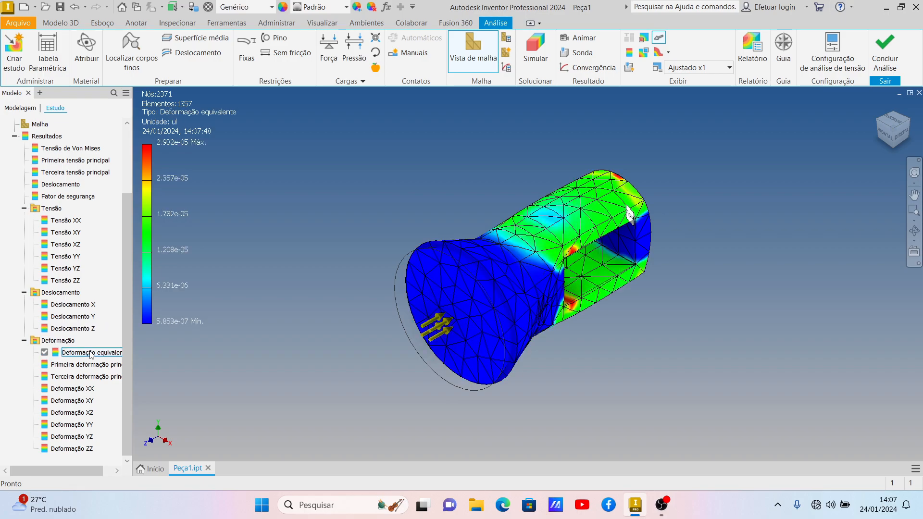
double_click(84, 366)
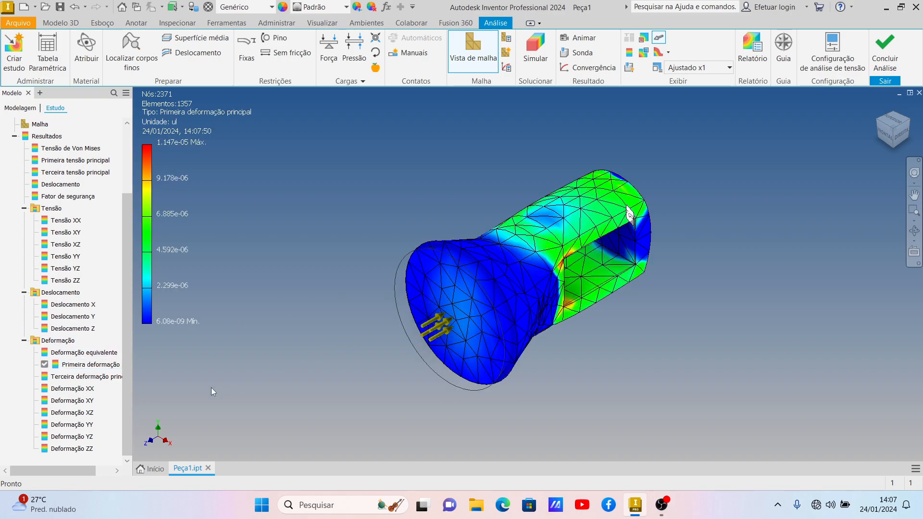
double_click(100, 378)
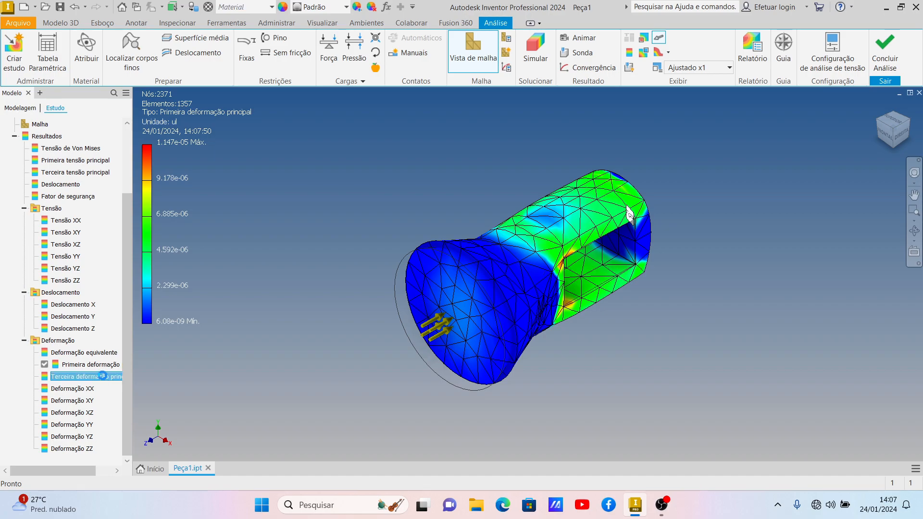
double_click(77, 389)
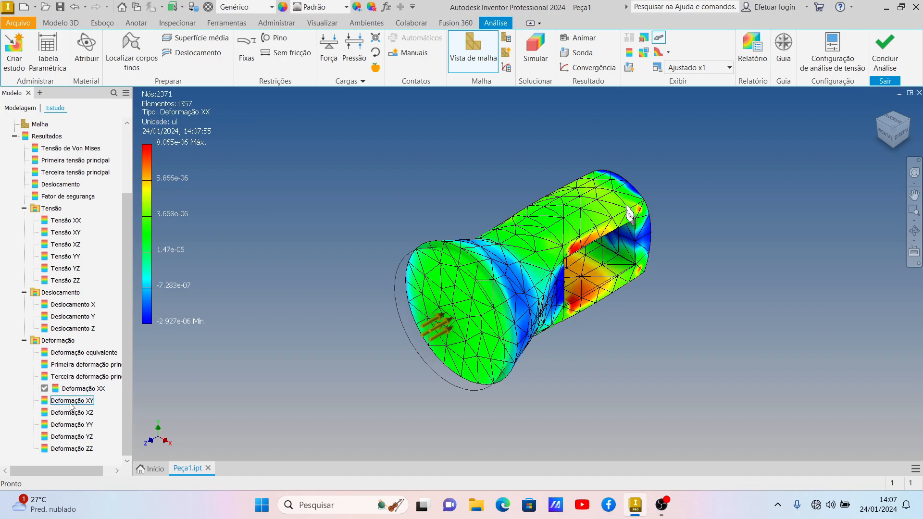
double_click(71, 402)
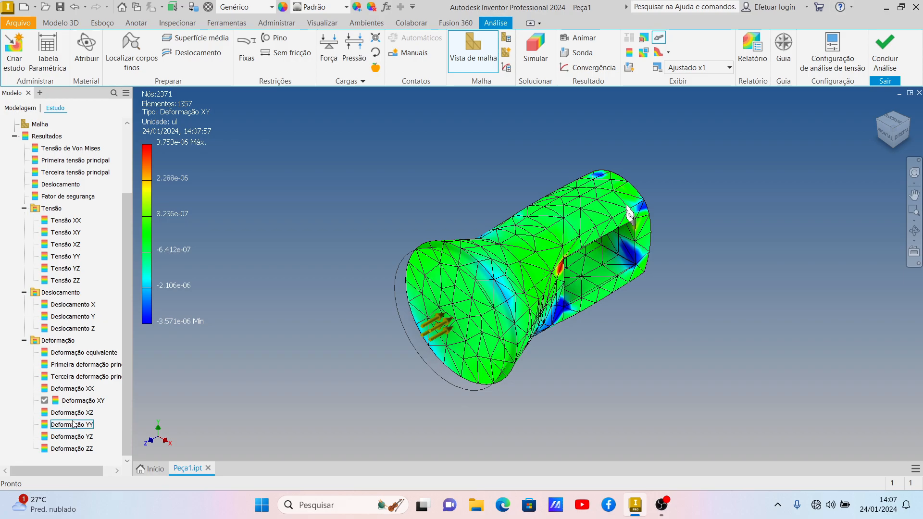
double_click(80, 413)
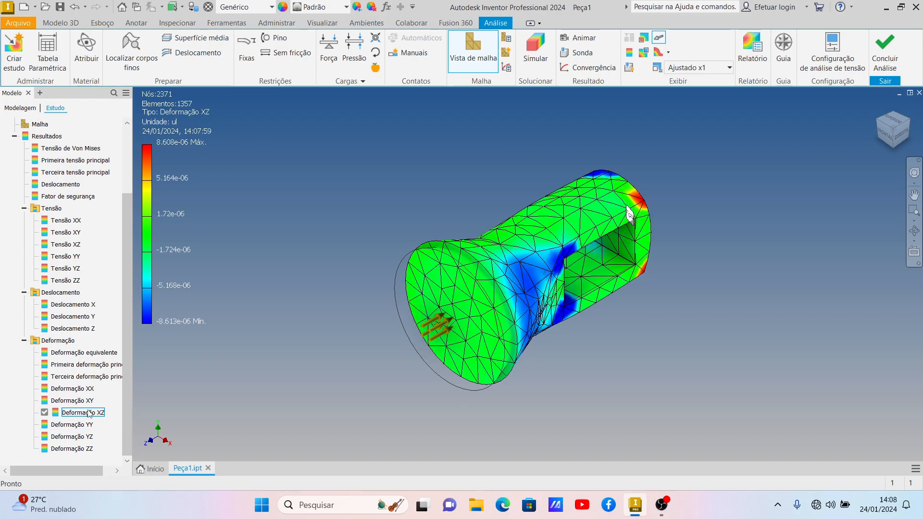
left_click(24, 340)
left_click(24, 377)
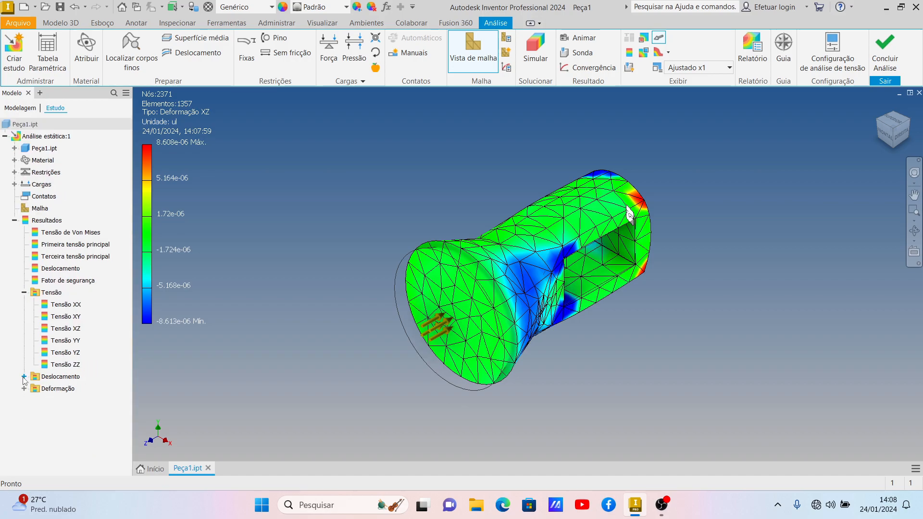
left_click(24, 293)
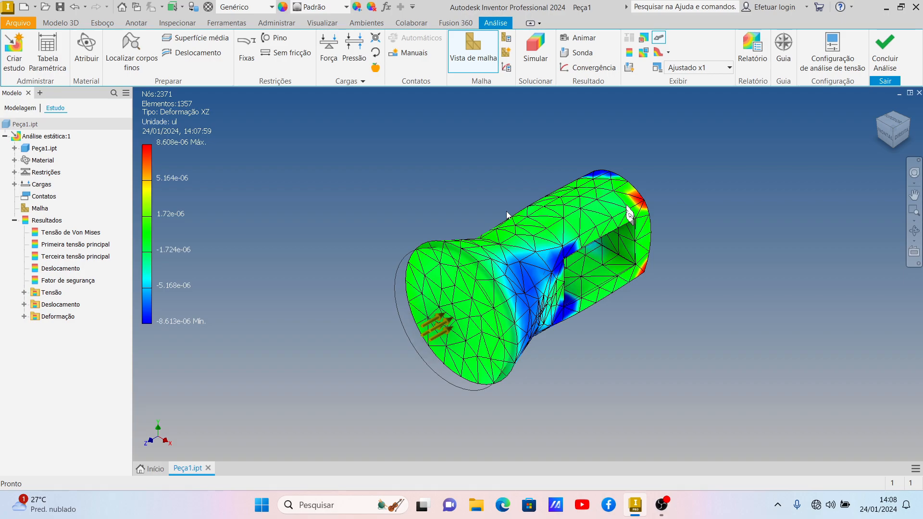
Display the safety factor result again, followed by the Von Mises stress result.
left_click(61, 280)
left_click(61, 281)
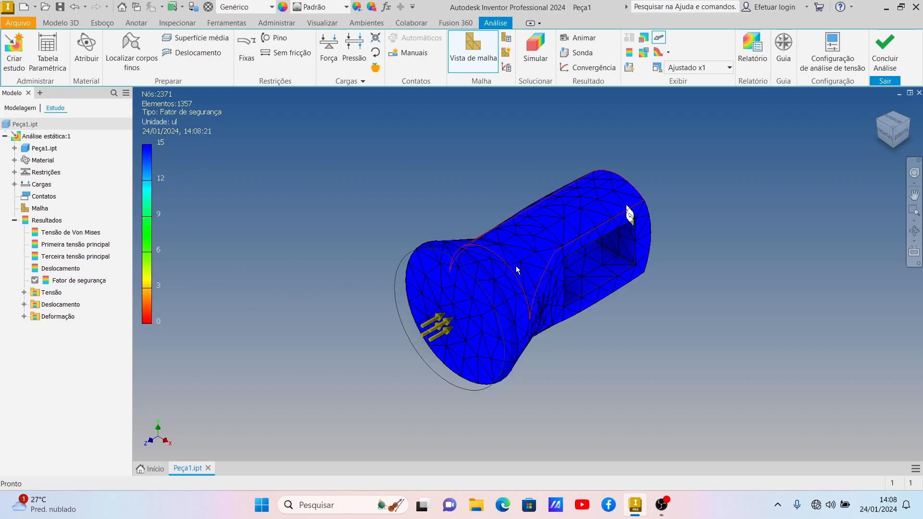
double_click(55, 233)
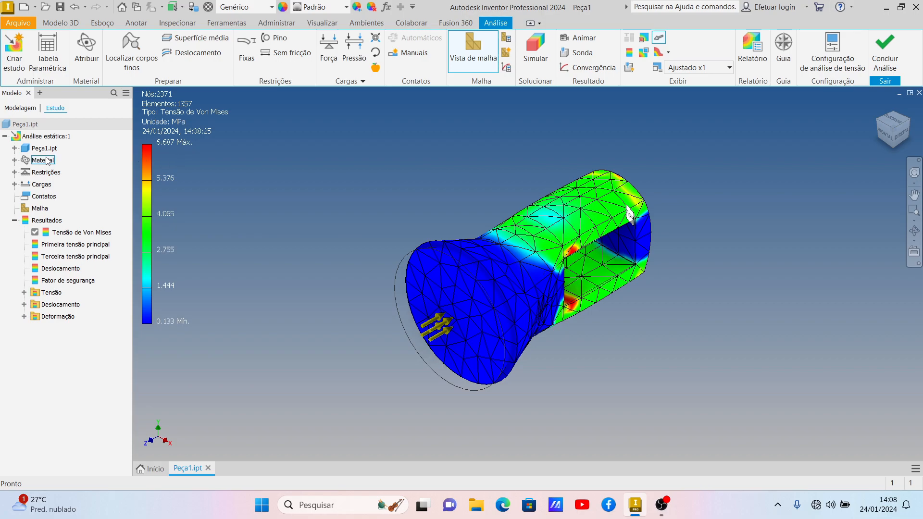
Delete the steel material assigned to the part in the static study.
left_click(15, 160)
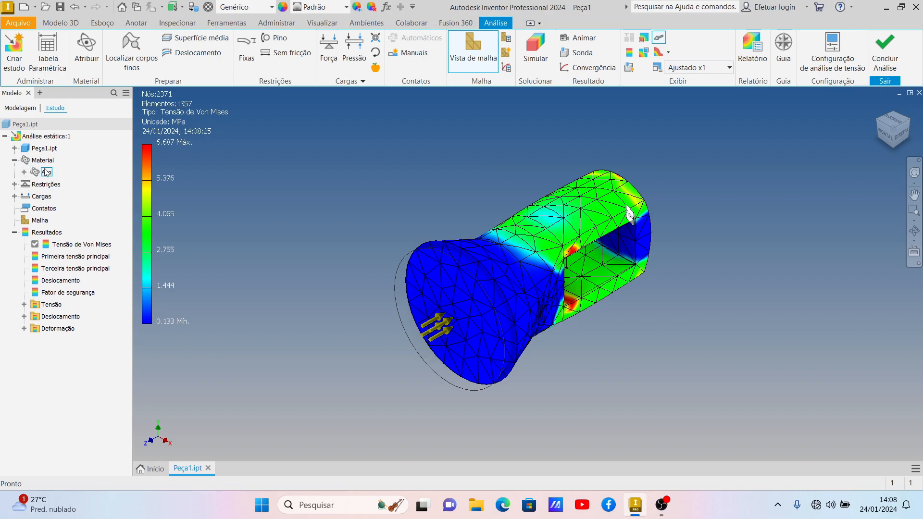
right_click(44, 172)
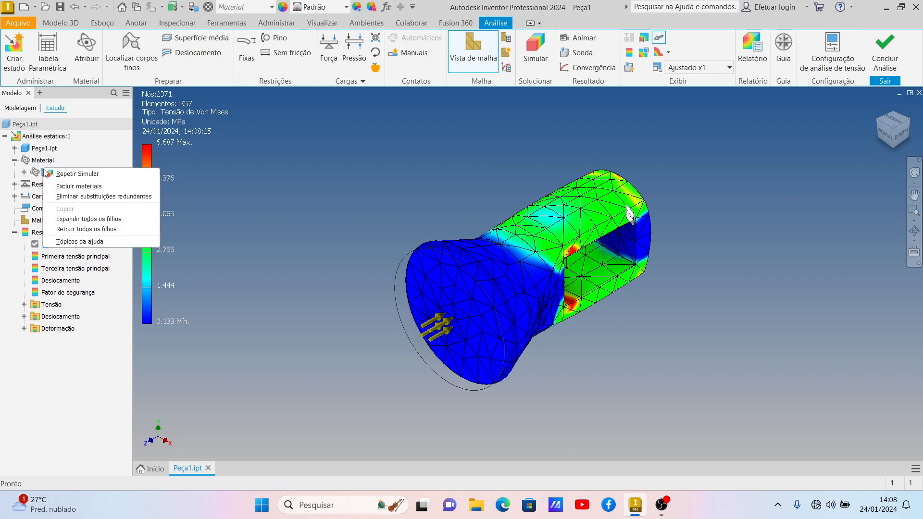
left_click(75, 186)
Assign Alumínio 6061 as the override material of Peça1.ipt and check the available safety factor criteria.
left_click(47, 163)
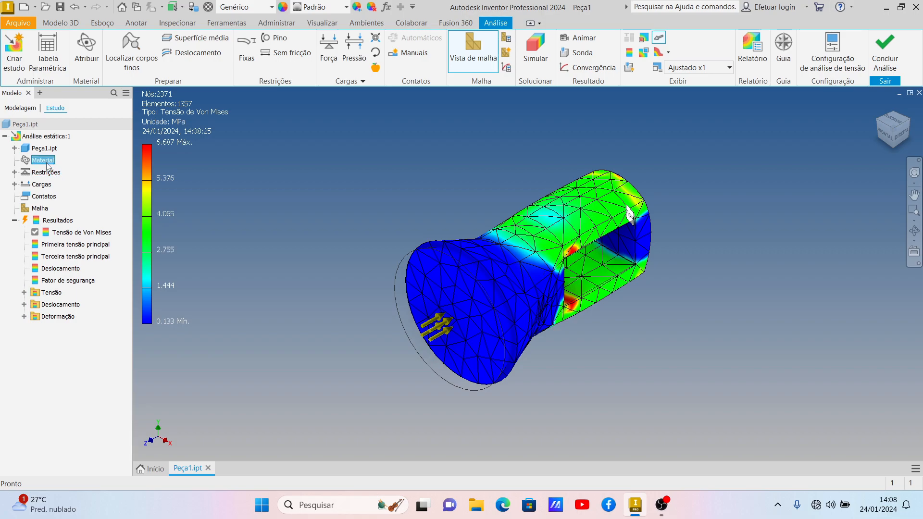
right_click(47, 164)
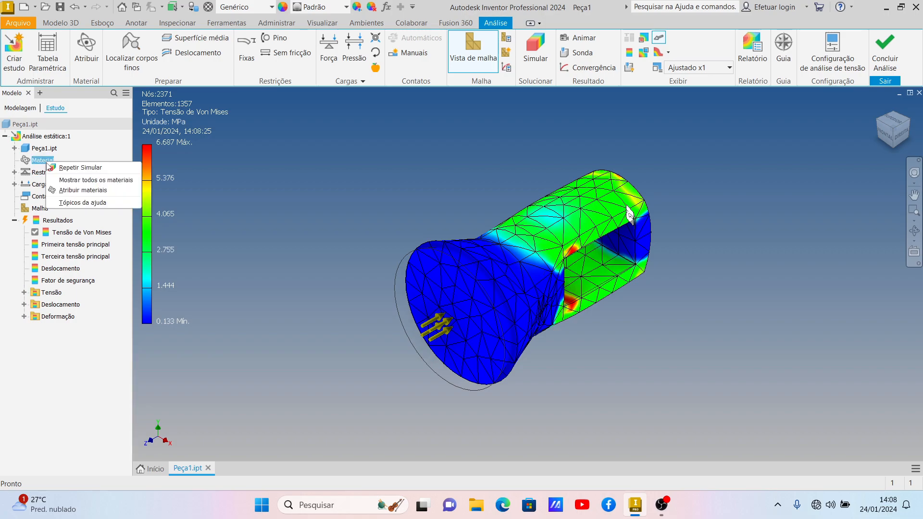
left_click(88, 50)
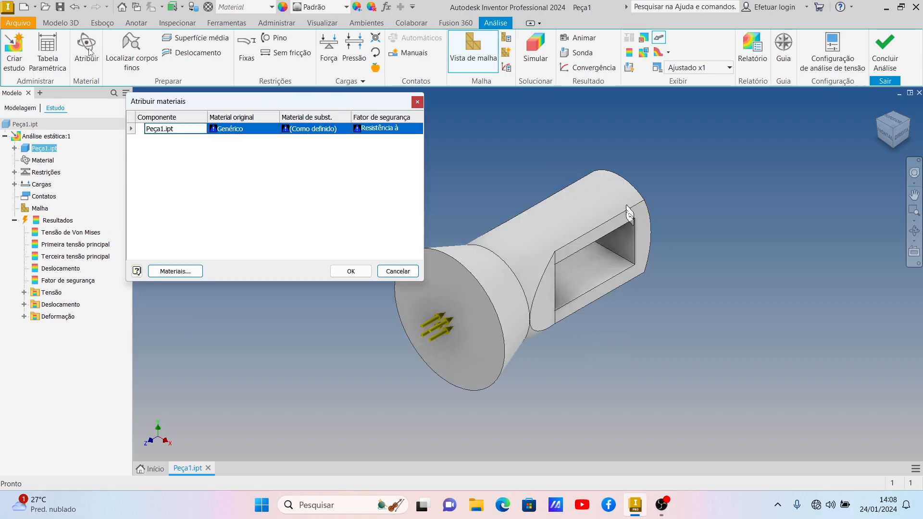
left_click(317, 129)
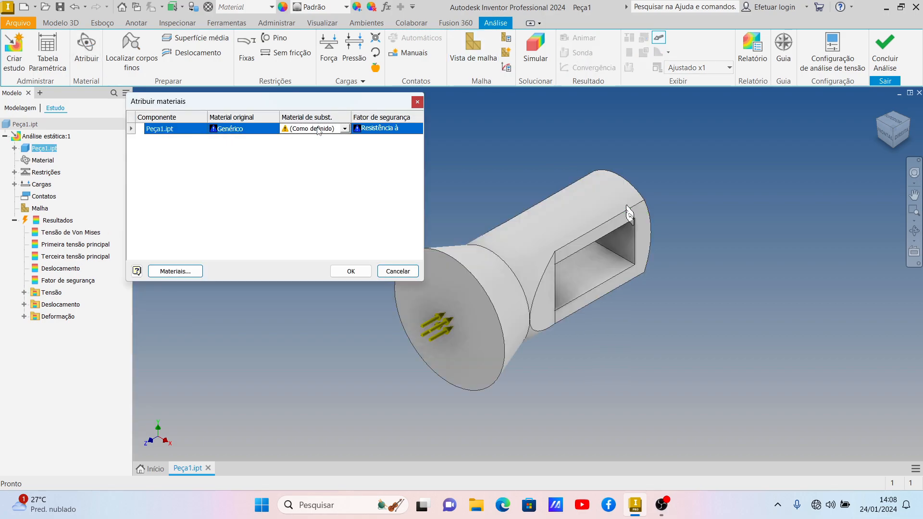
left_click(345, 129)
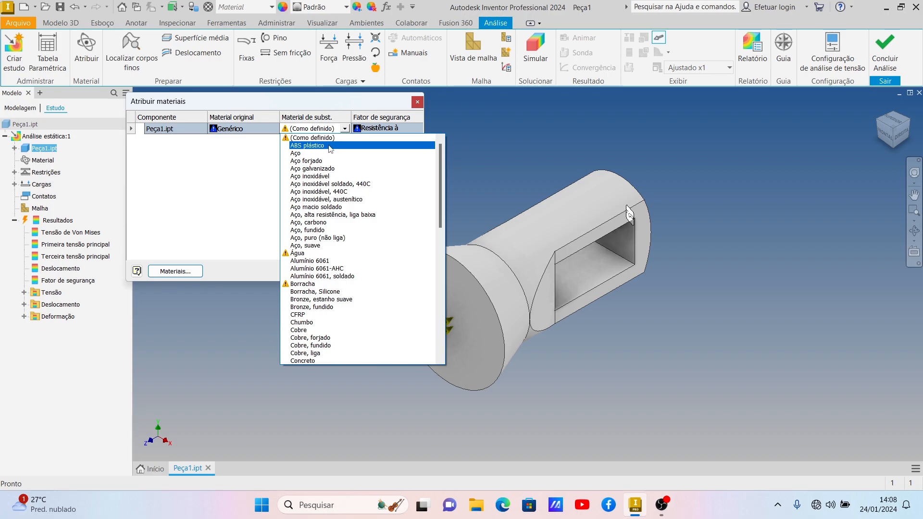
left_click(332, 262)
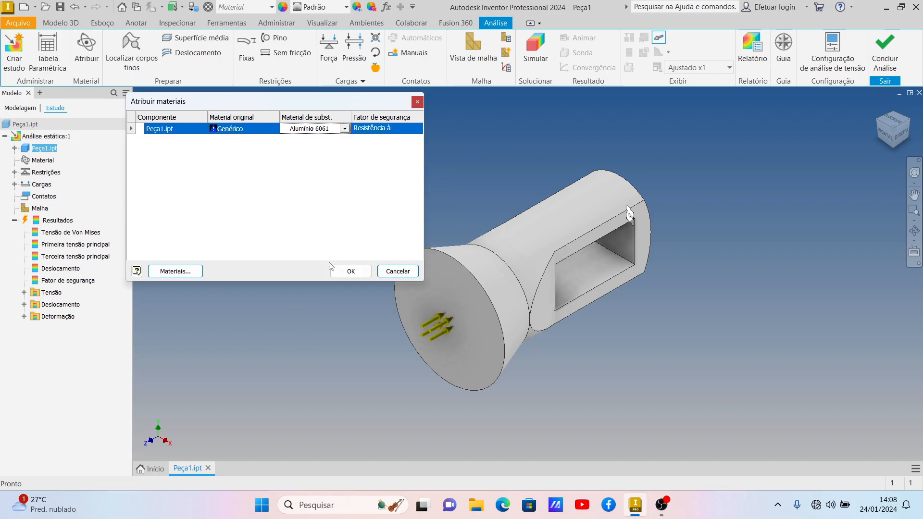
left_click(368, 136)
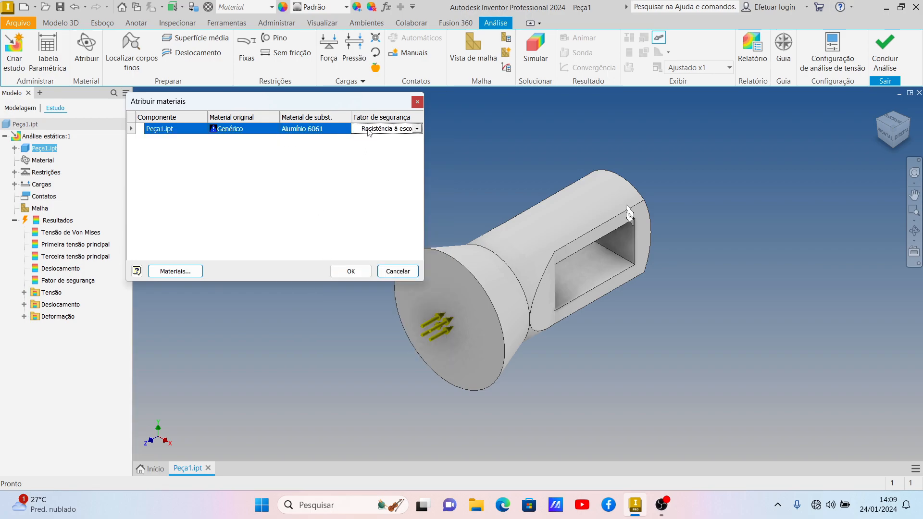
left_click(416, 129)
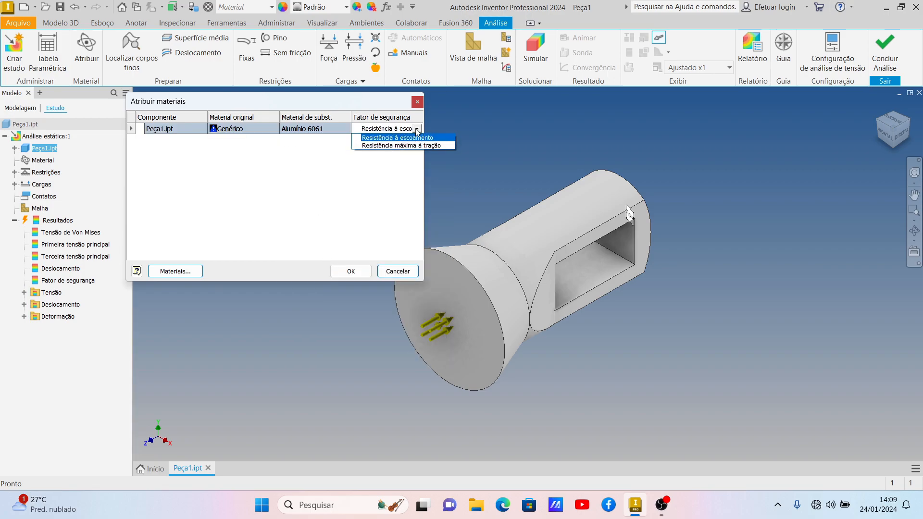
Examine the physical properties of Alumínio 6061 in the Inventor material library, including its yield and tensile strength.
left_click(174, 271)
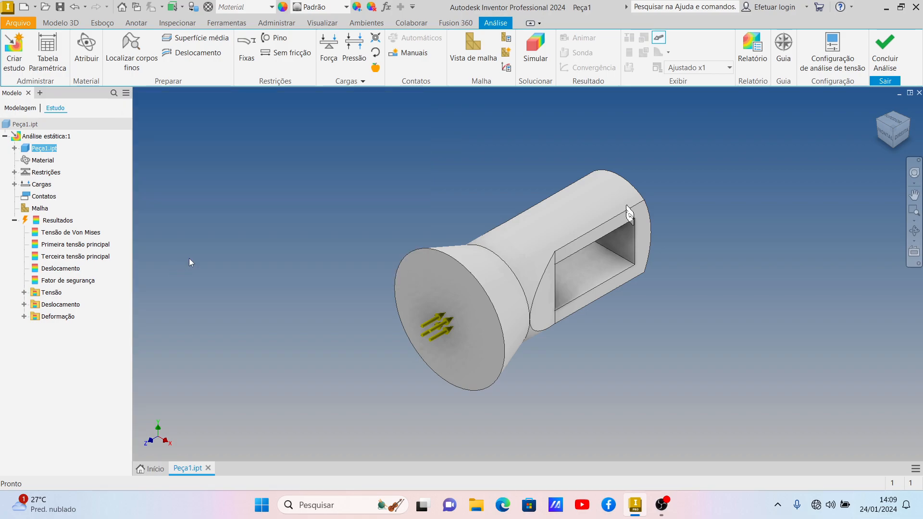
scroll(288, 264, "down", 5)
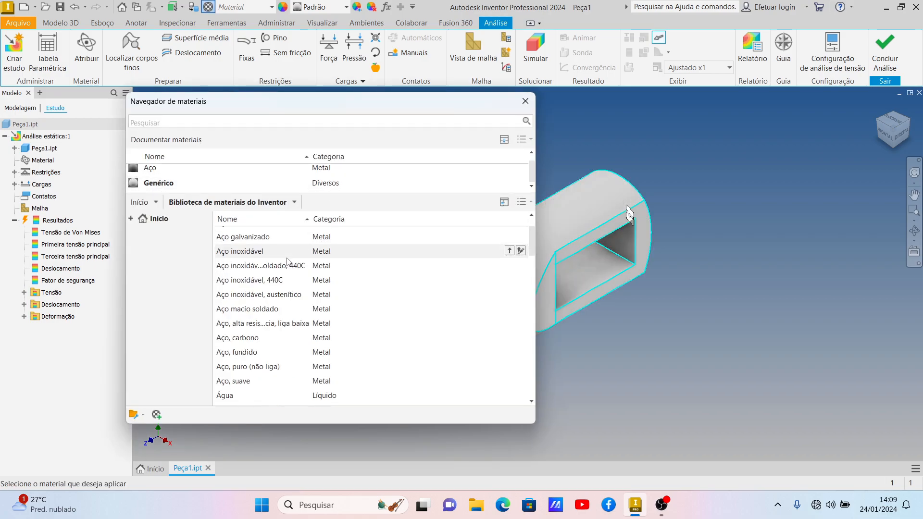
left_click(245, 249)
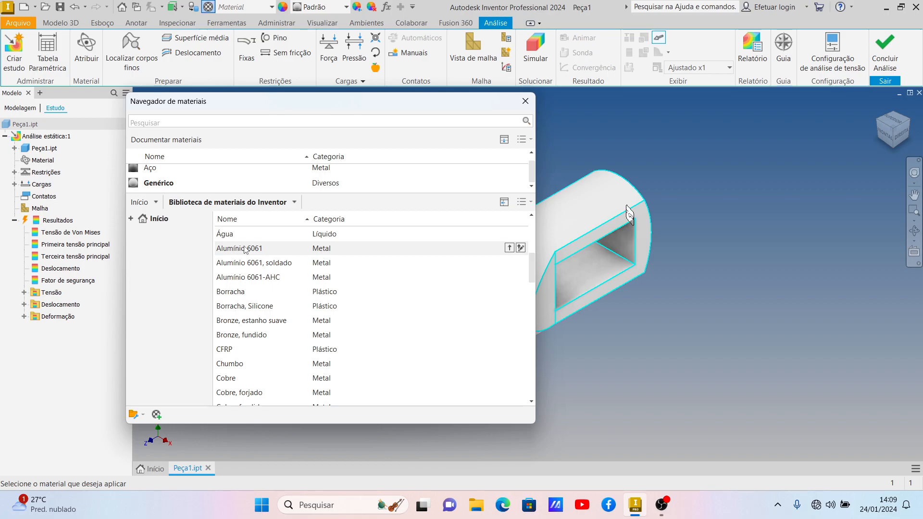
double_click(245, 249)
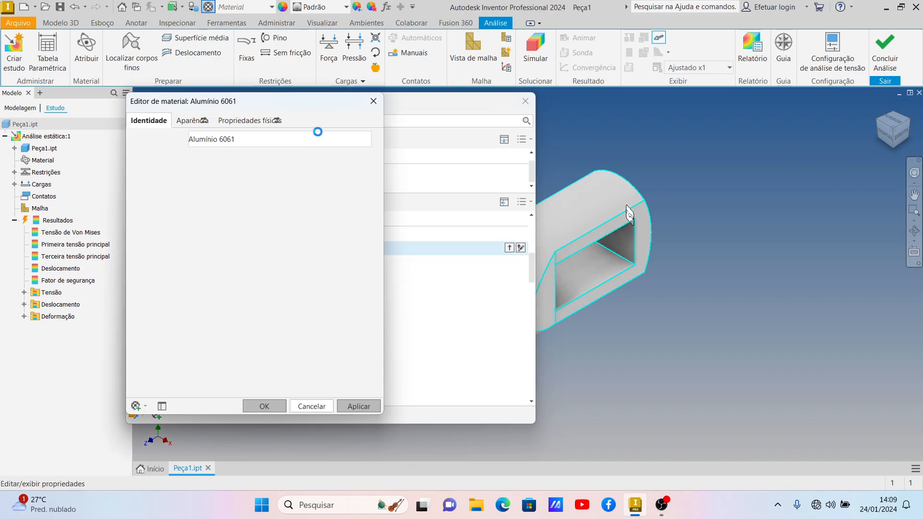
left_click(255, 123)
scroll(171, 343, "down", 6)
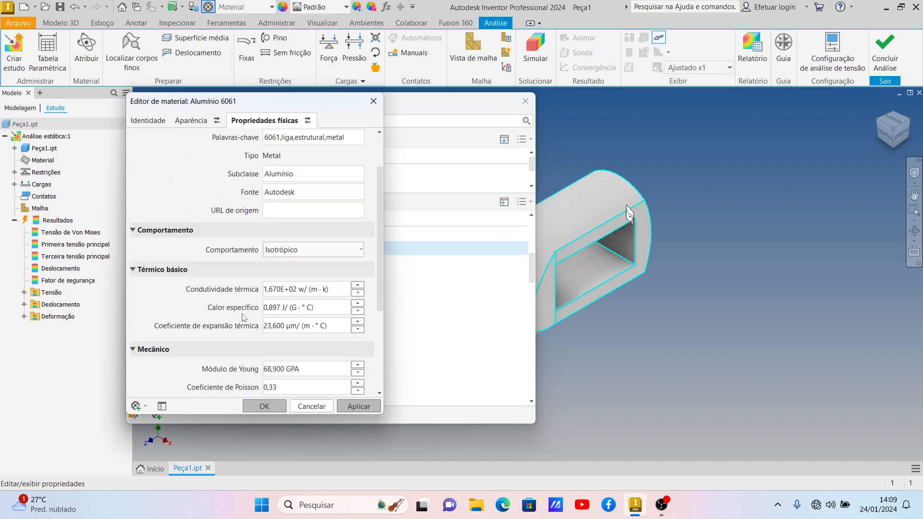
scroll(279, 344, "down", 1)
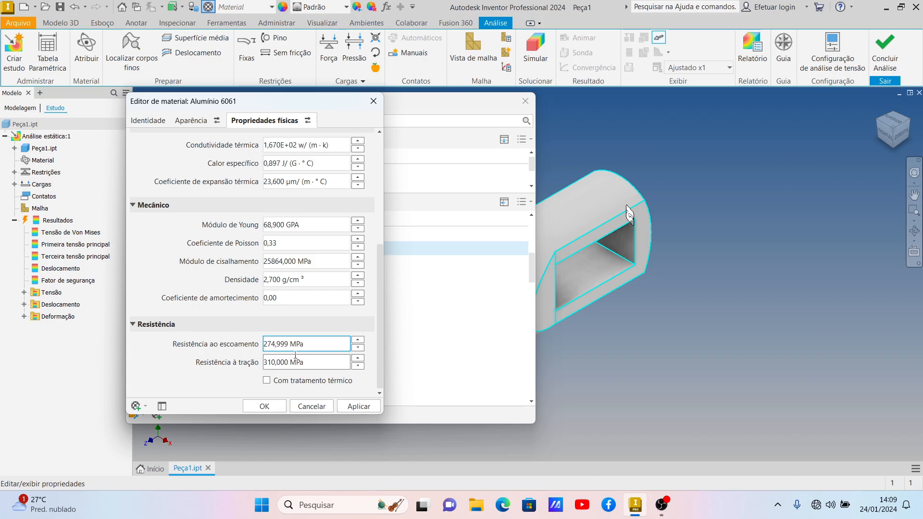
left_click(304, 406)
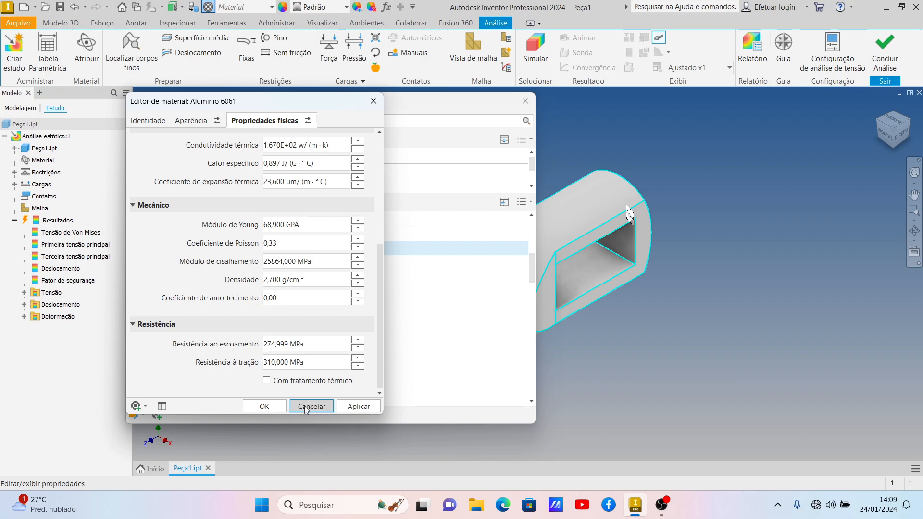
Examine the physical properties of ABS plástico in the material library, including its yield and tensile strength, and close the material browser.
left_click(252, 288)
scroll(248, 249, "up", 6)
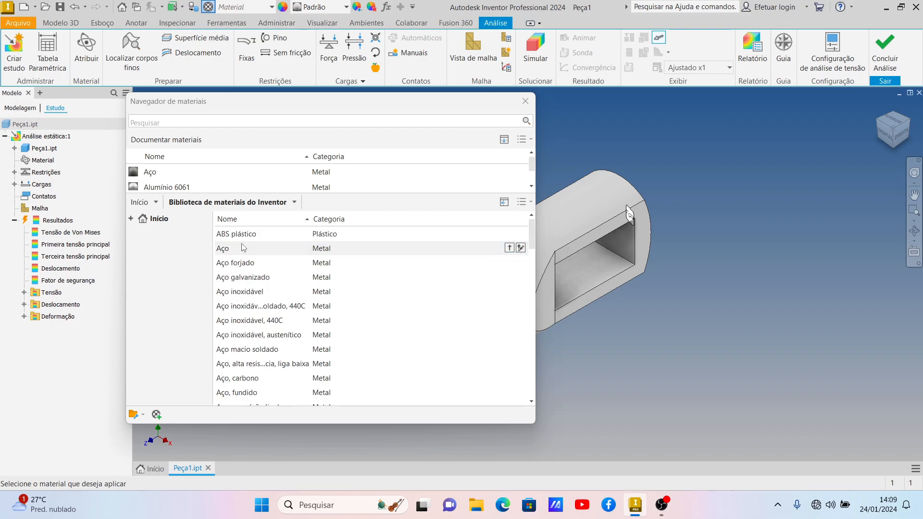
left_click(242, 234)
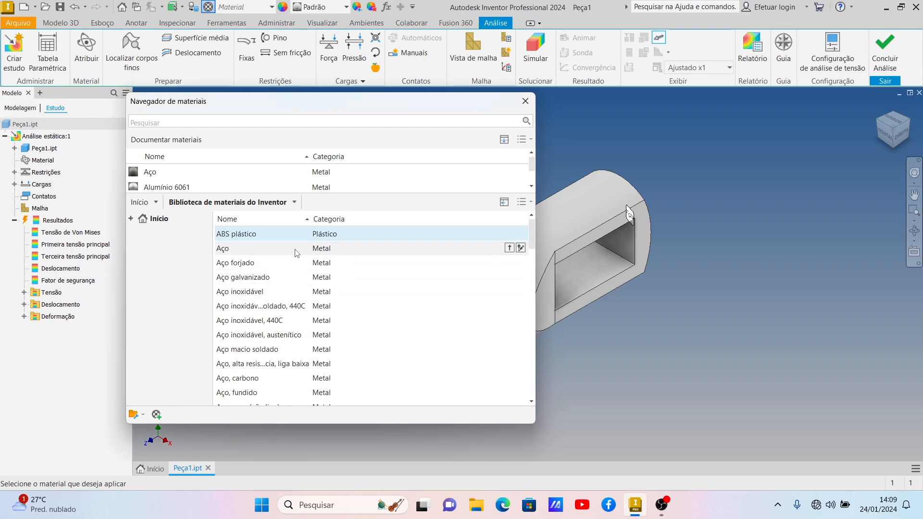
double_click(249, 235)
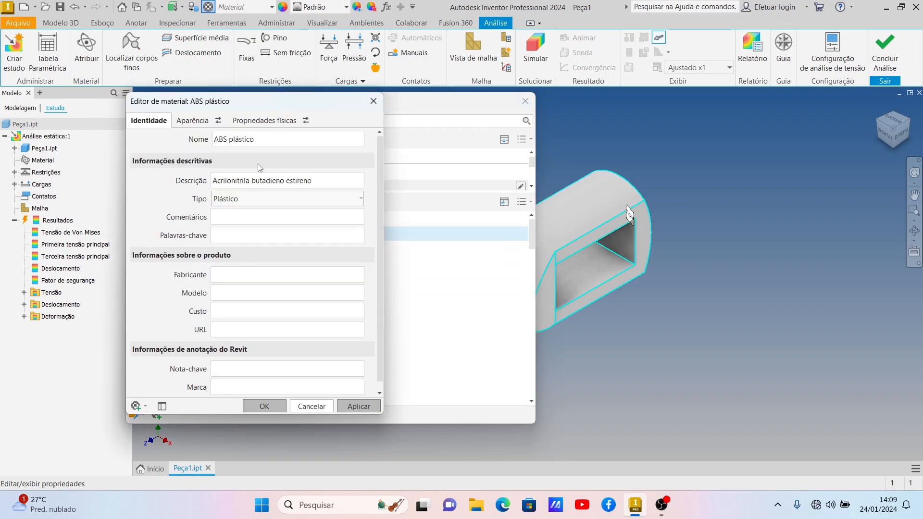
left_click(265, 120)
scroll(224, 337, "down", 2)
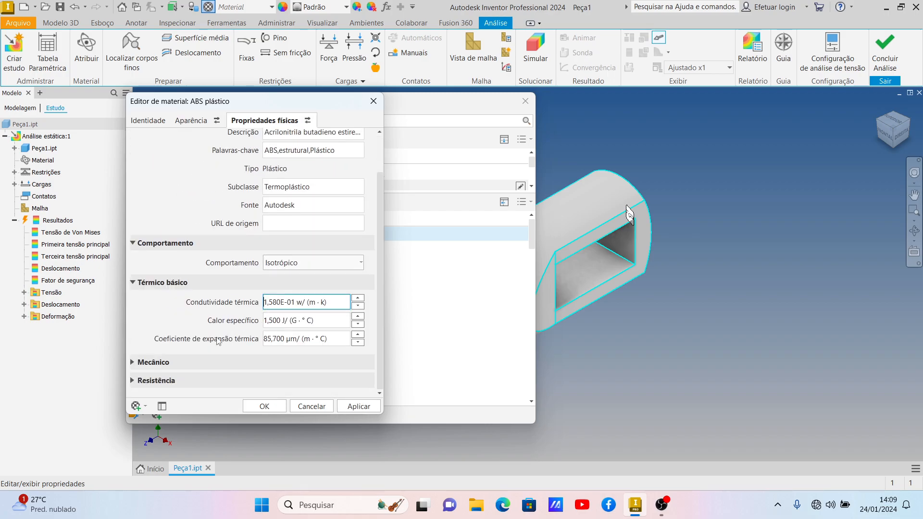
left_click(168, 381)
left_click(312, 361)
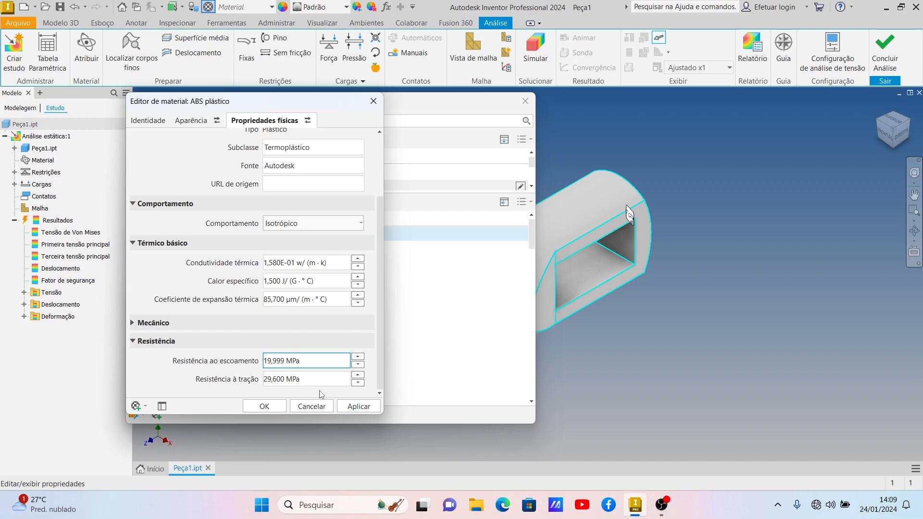
left_click(356, 407)
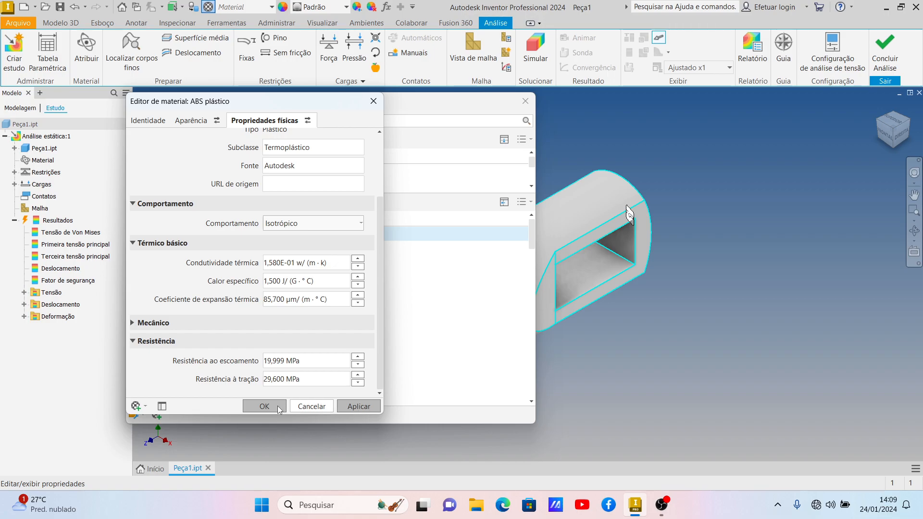
left_click(310, 406)
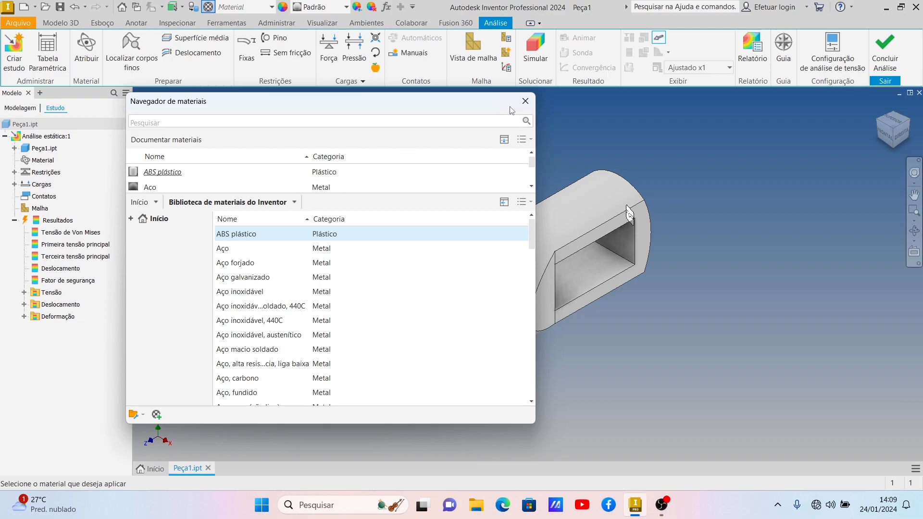
left_click(525, 101)
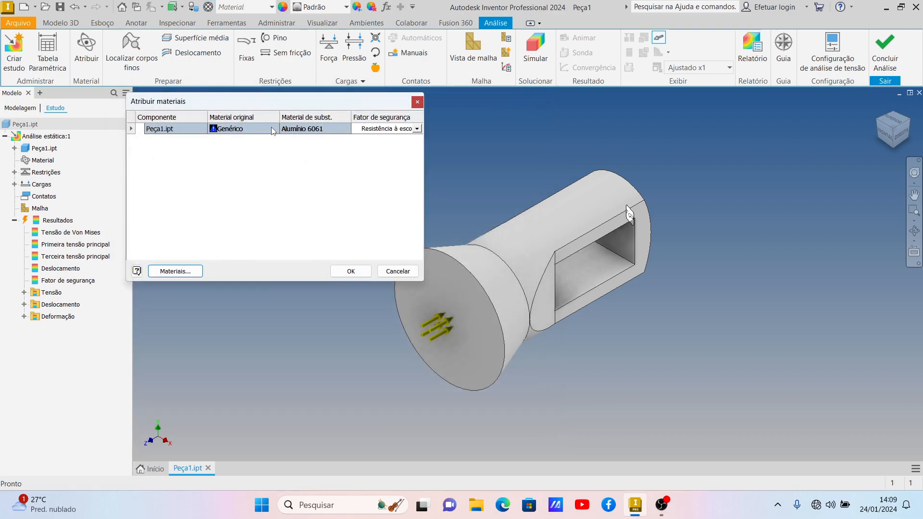
Set the override material of Peça1.ipt to ABS plástico and apply the material assignment.
left_click(312, 130)
left_click(344, 129)
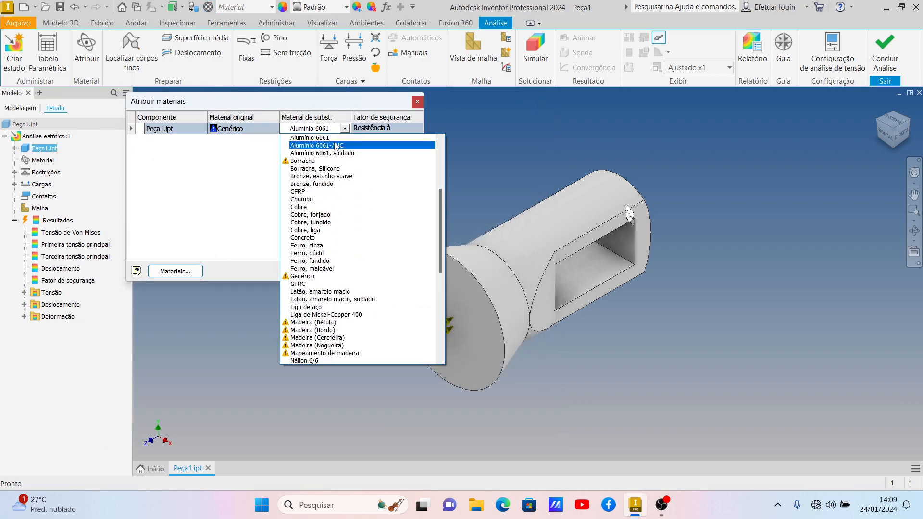
scroll(336, 145, "up", 2)
scroll(335, 145, "up", 5)
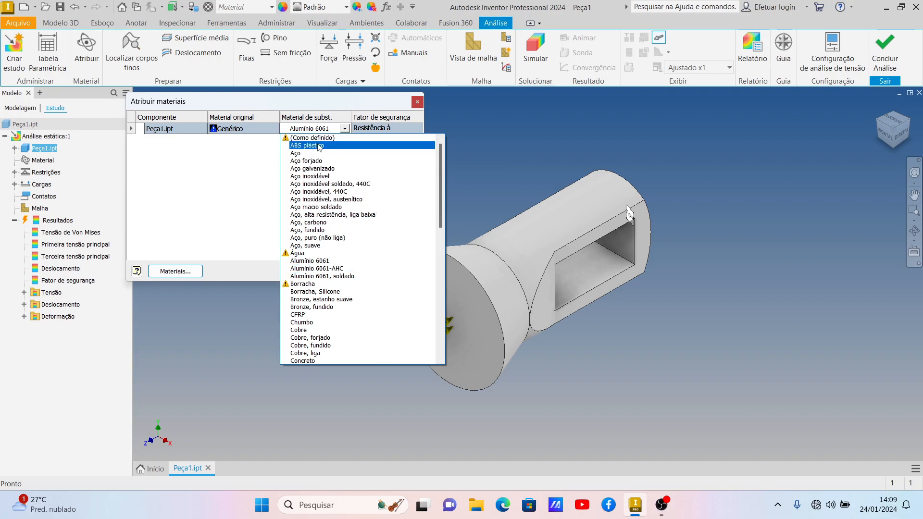
left_click(335, 145)
left_click(376, 128)
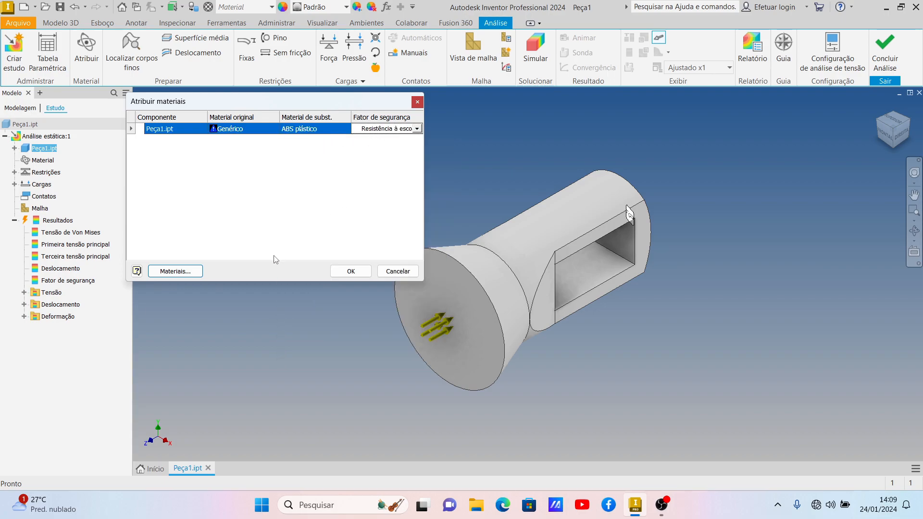
left_click(361, 272)
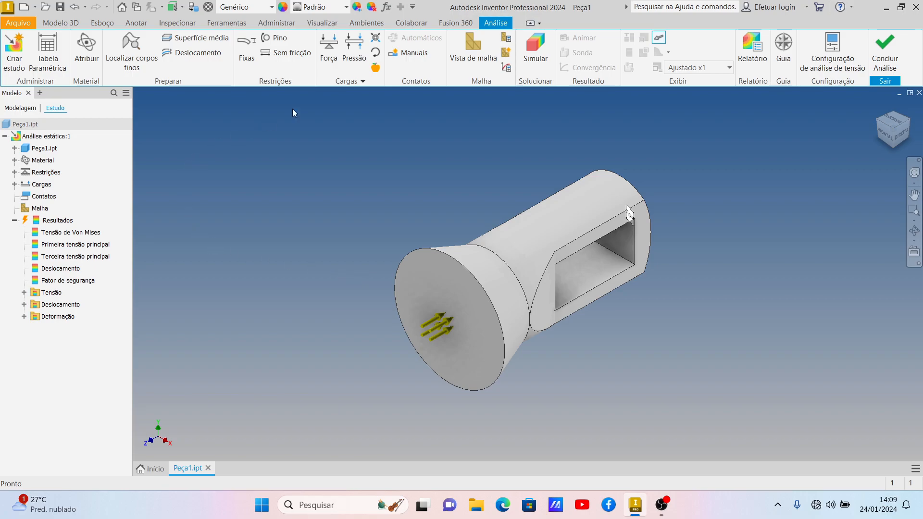
Run the static simulation again with the ABS material and display the safety factor result.
left_click(535, 48)
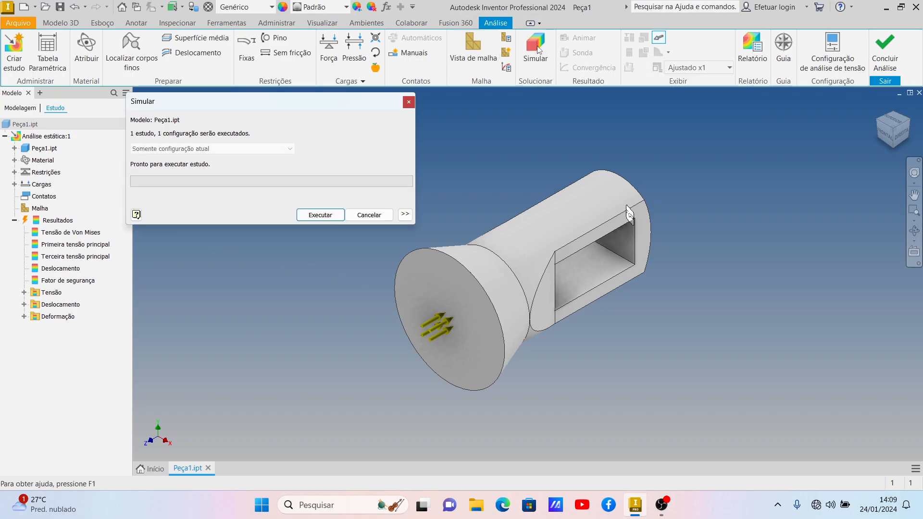
left_click(327, 215)
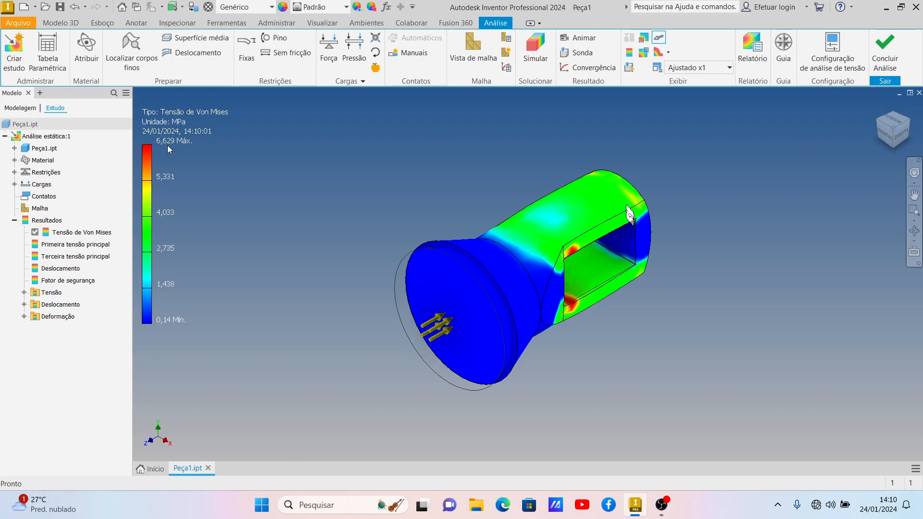
double_click(62, 281)
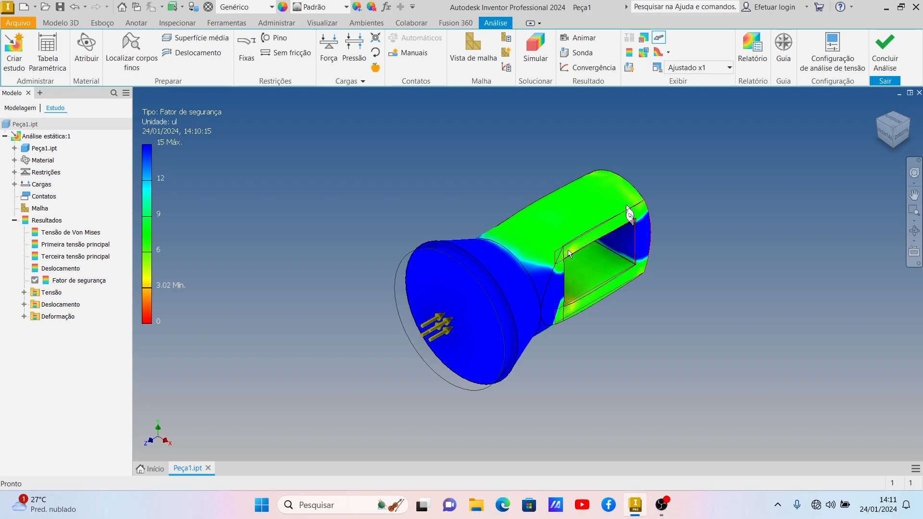
mouse_move(585, 268)
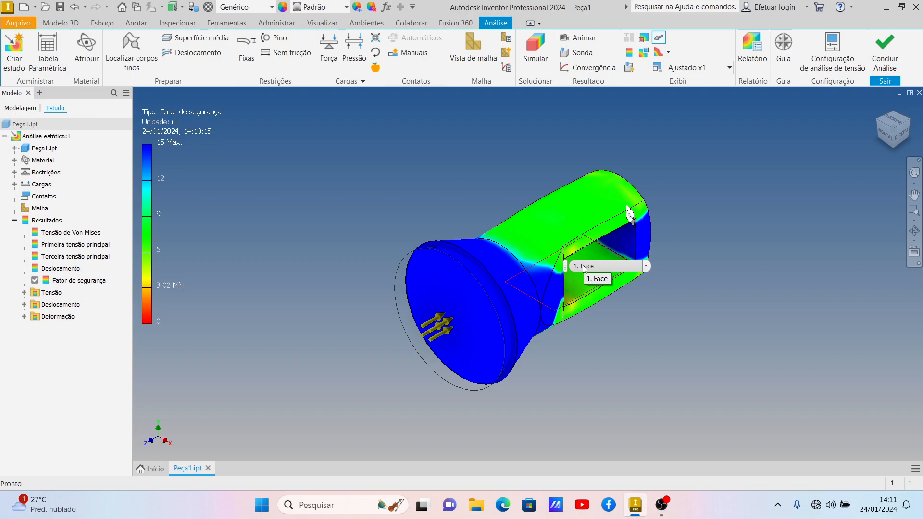
Delete the ABS plástico material assigned to the part in the static study.
left_click(43, 160)
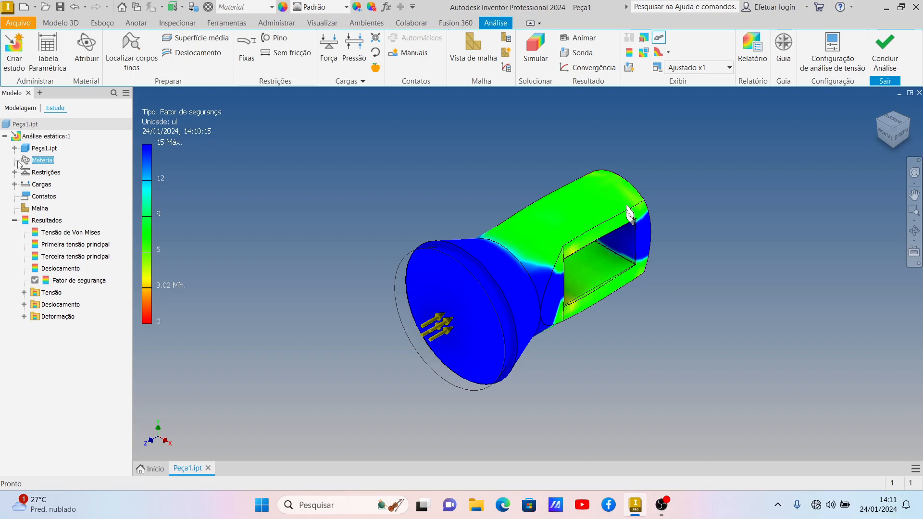
left_click(14, 160)
right_click(46, 175)
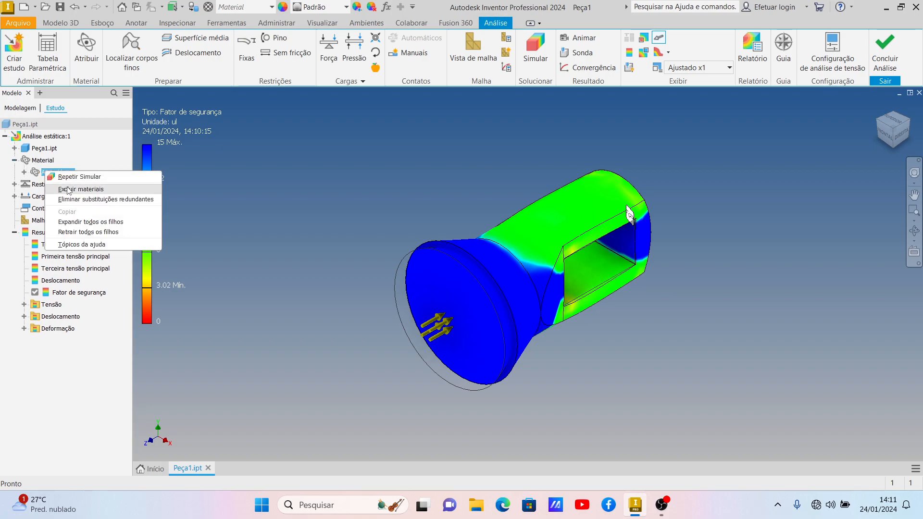
left_click(67, 188)
Set the override material of Peça1.ipt to Aço and apply the material assignment.
left_click(87, 48)
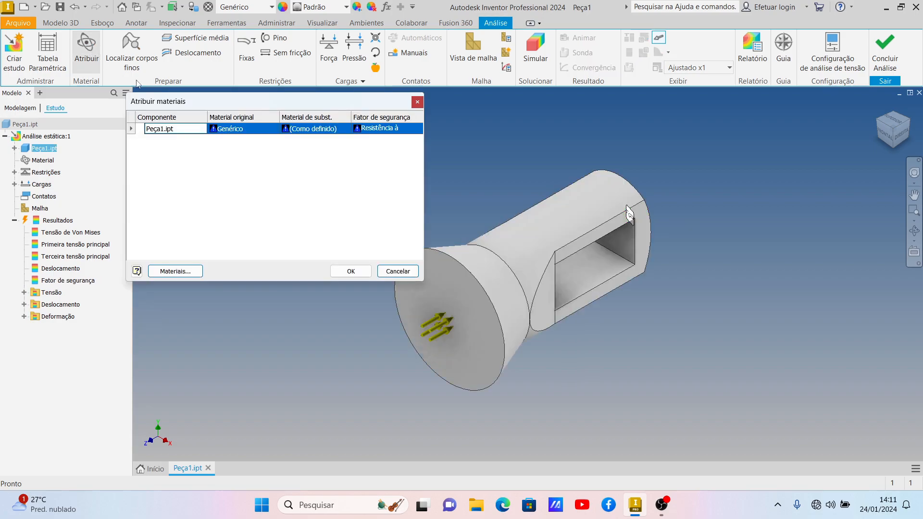
left_click(312, 128)
left_click(317, 130)
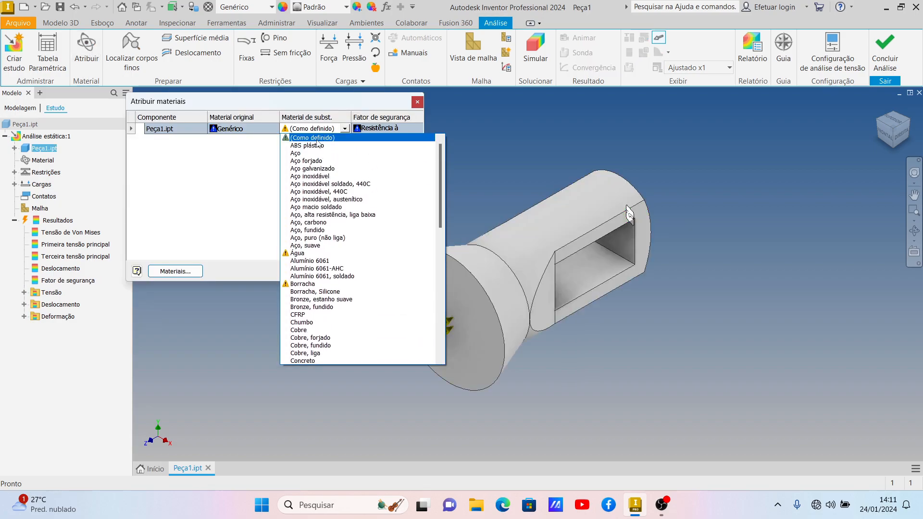
left_click(309, 152)
left_click(360, 271)
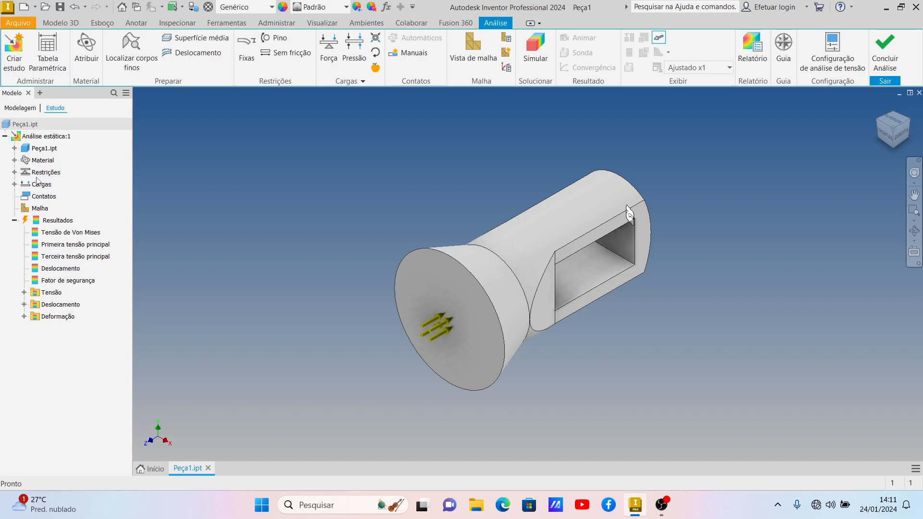
Review the material, fixed constraint and pressure load entries of the static study.
left_click(15, 161)
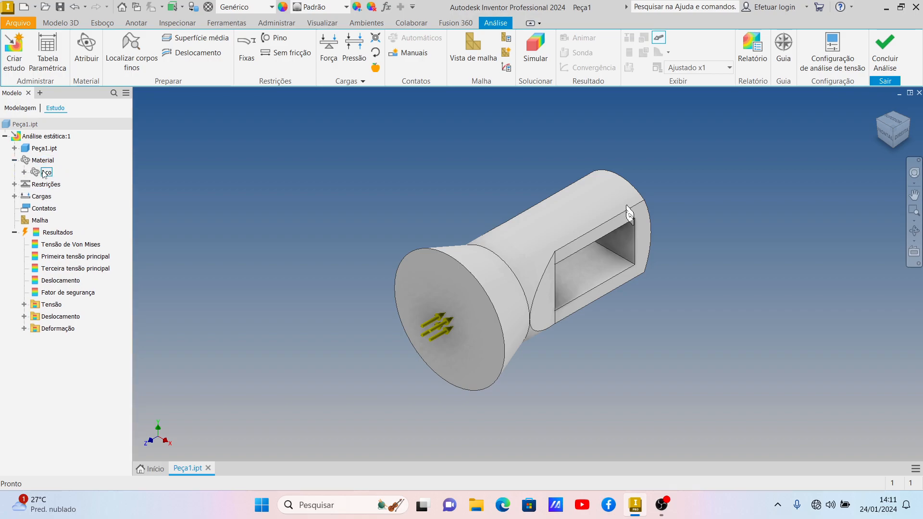
left_click(15, 184)
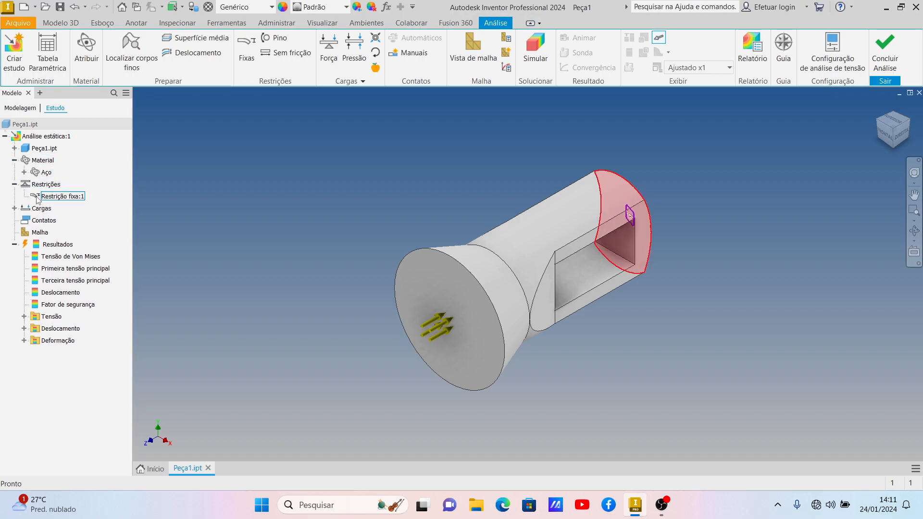
left_click(14, 208)
left_click(54, 221)
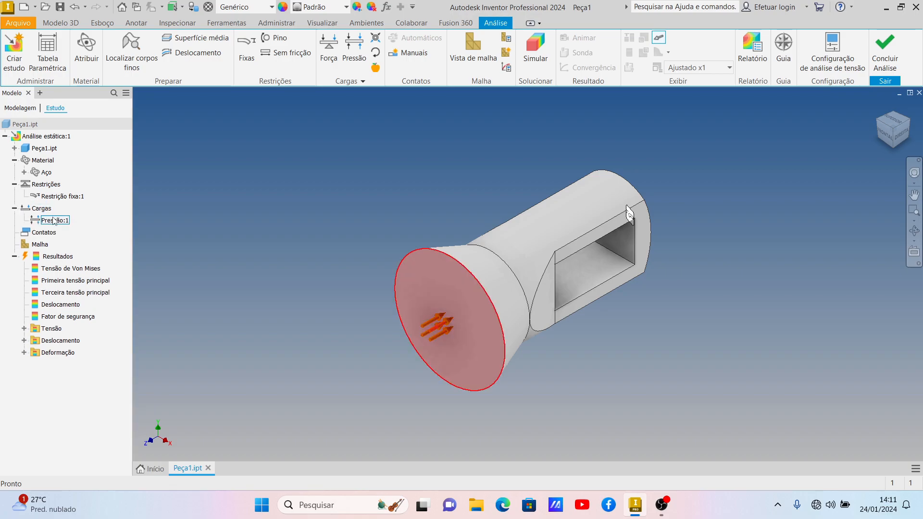
right_click(55, 221)
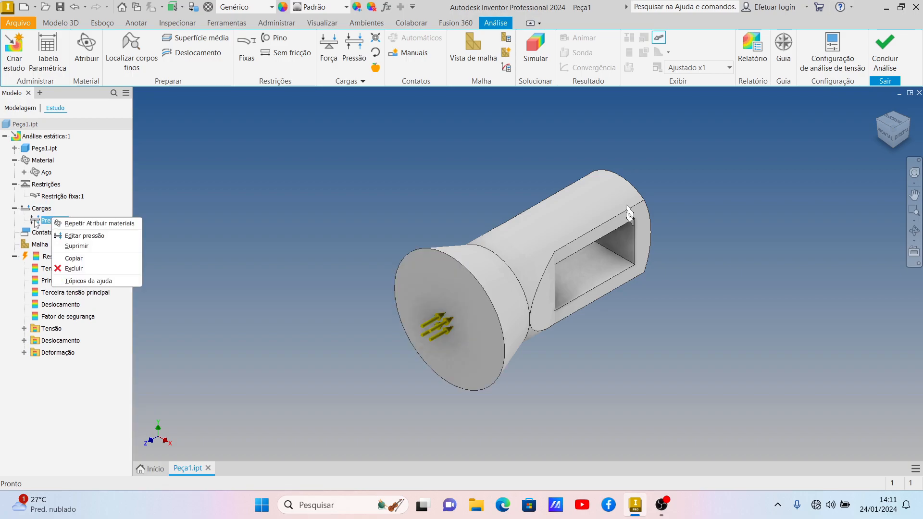
left_click(14, 191)
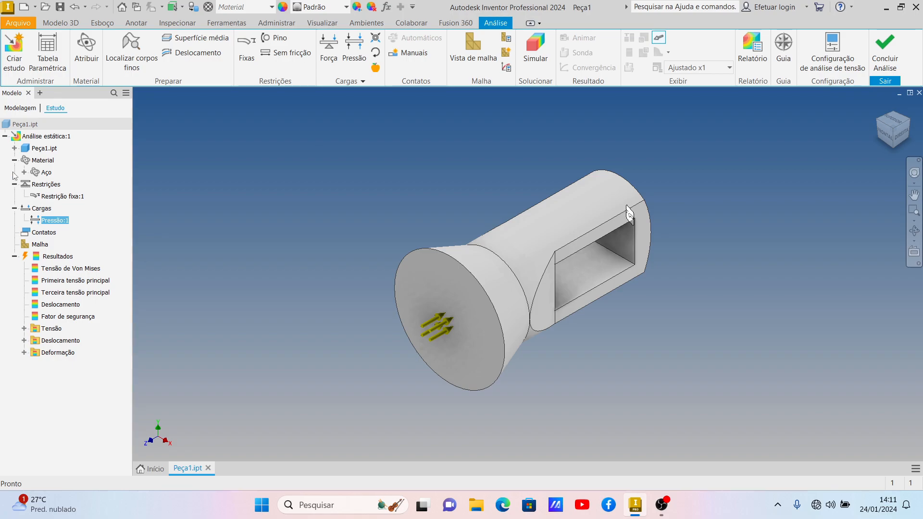
left_click(15, 184)
left_click(15, 160)
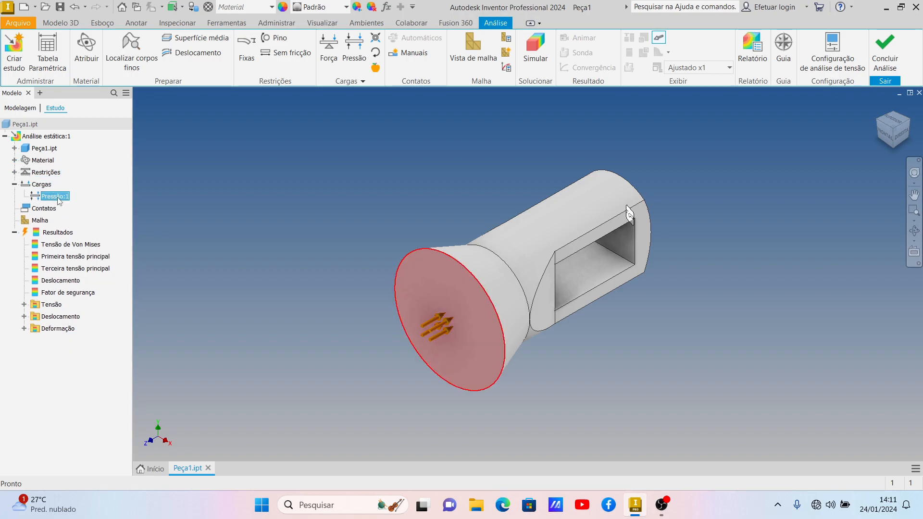
Set the magnitude of the pressure load on the circular end face to 7,000 MPa.
right_click(59, 201)
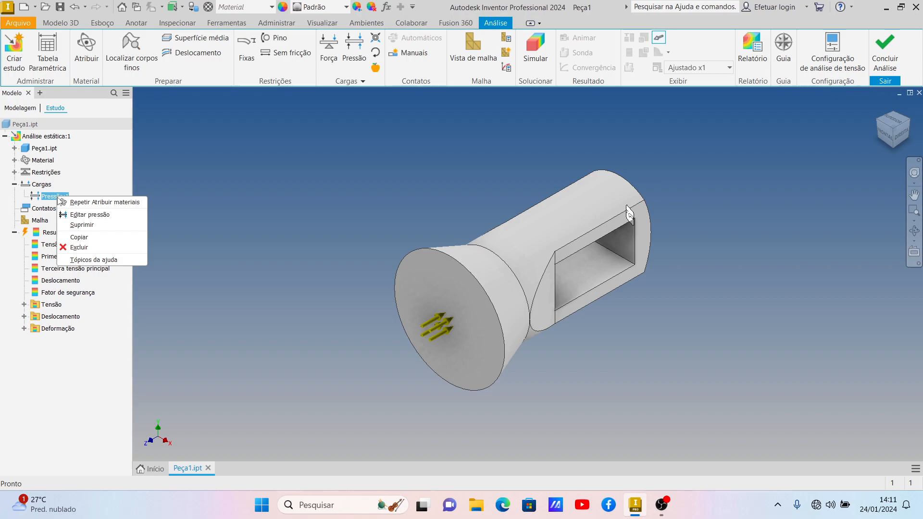
left_click(94, 214)
double_click(213, 139)
left_click_drag(215, 138, 197, 143)
type("7,000 MPa")
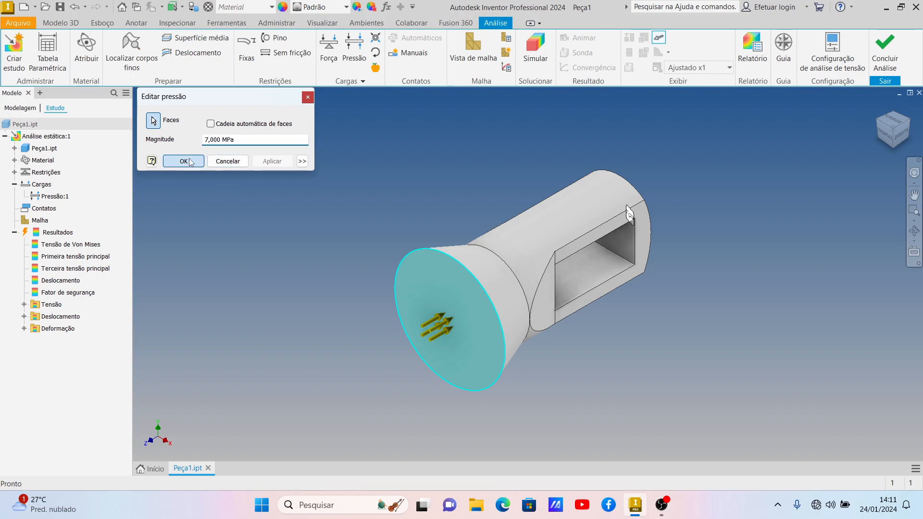
left_click(184, 161)
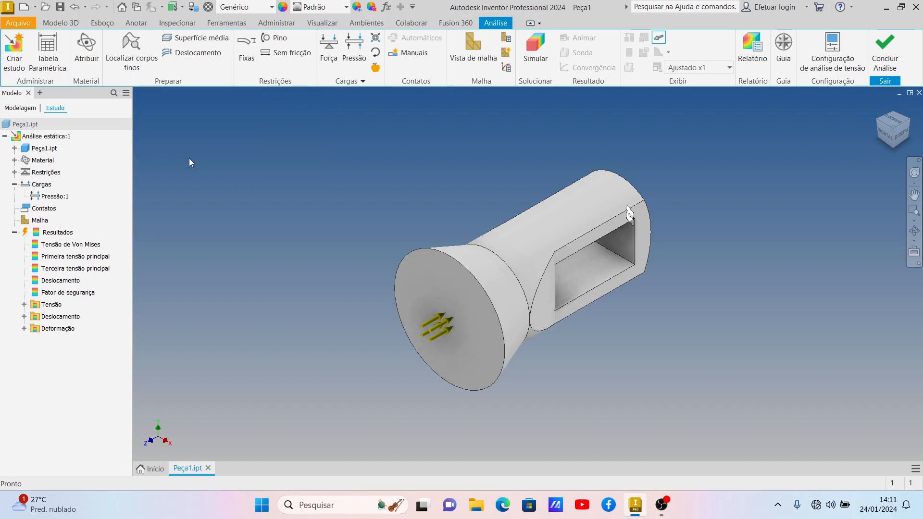
Run the static simulation with the Aço material and display the safety factor result.
left_click(549, 53)
left_click(336, 216)
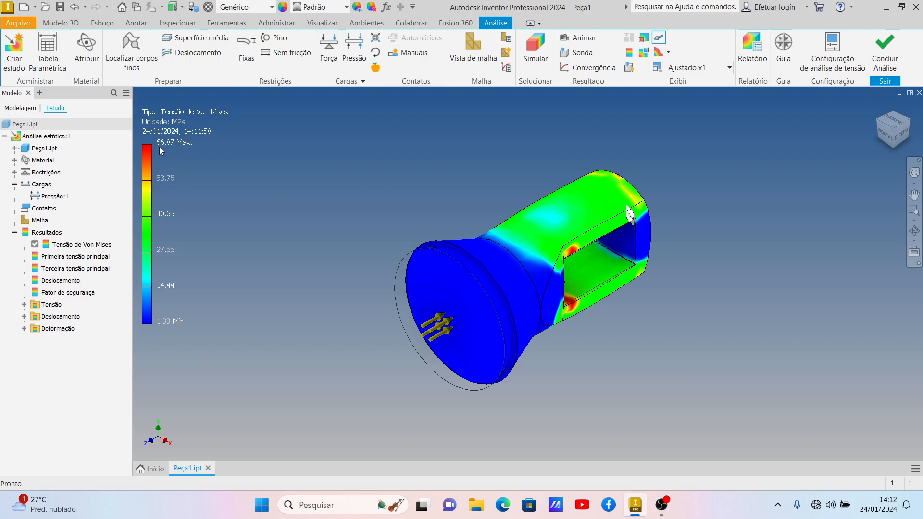
left_click(65, 292)
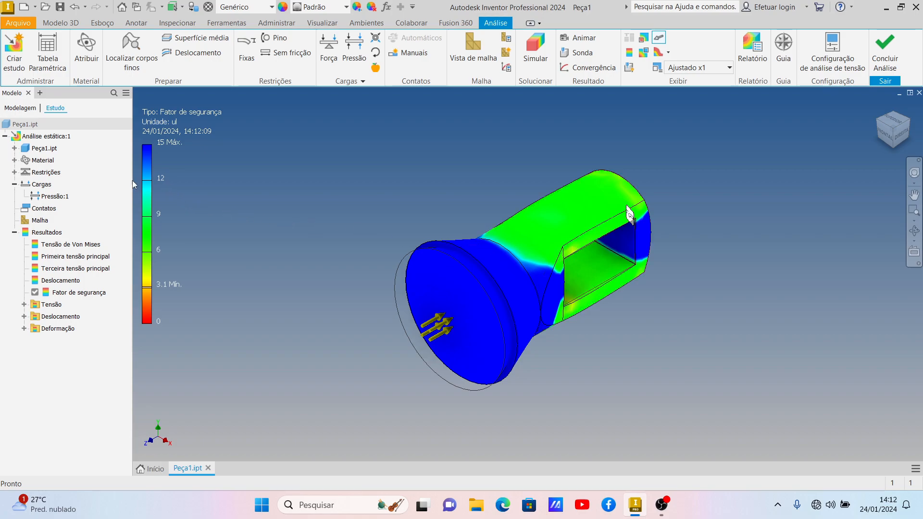
Set the pressure load's magnitude to 70 MPa.
right_click(62, 198)
left_click(78, 215)
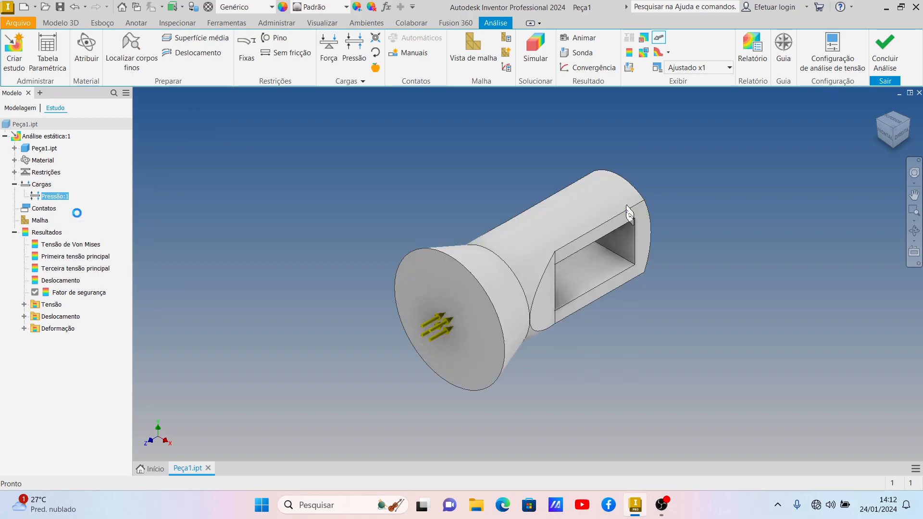
left_click(211, 140)
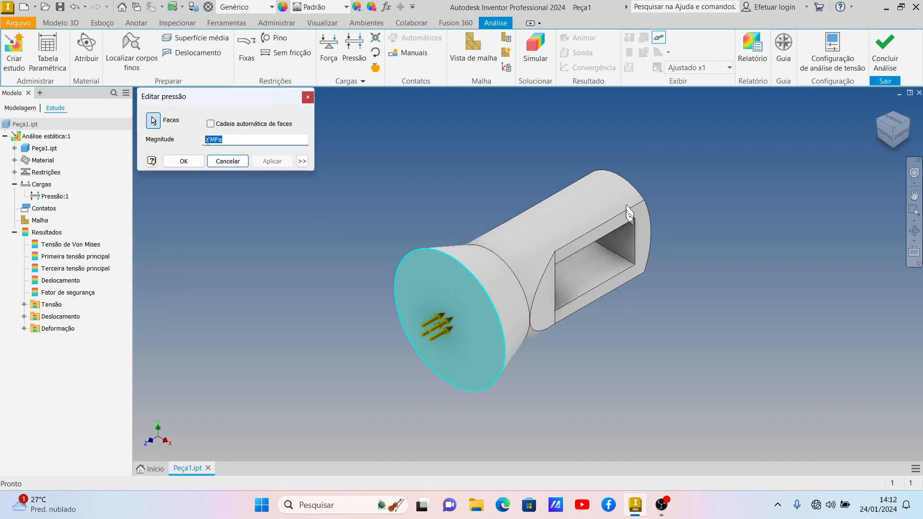
type("10")
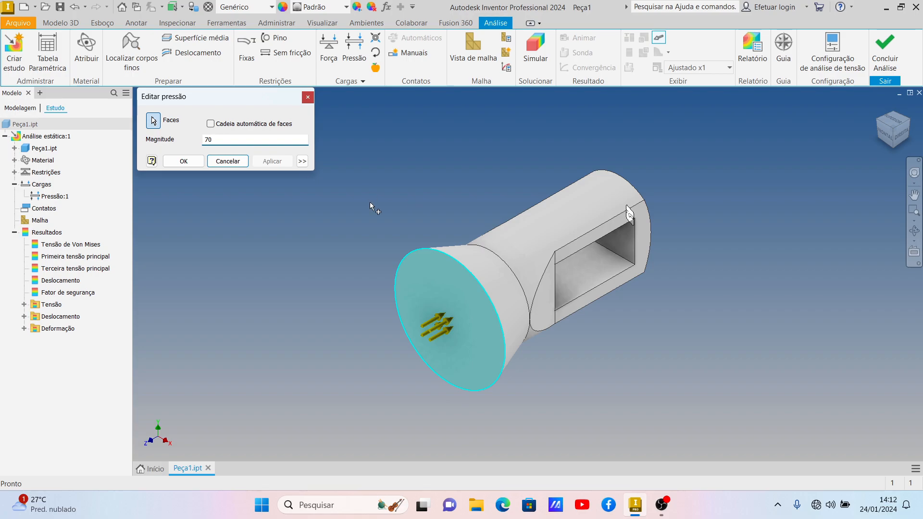
left_click(183, 161)
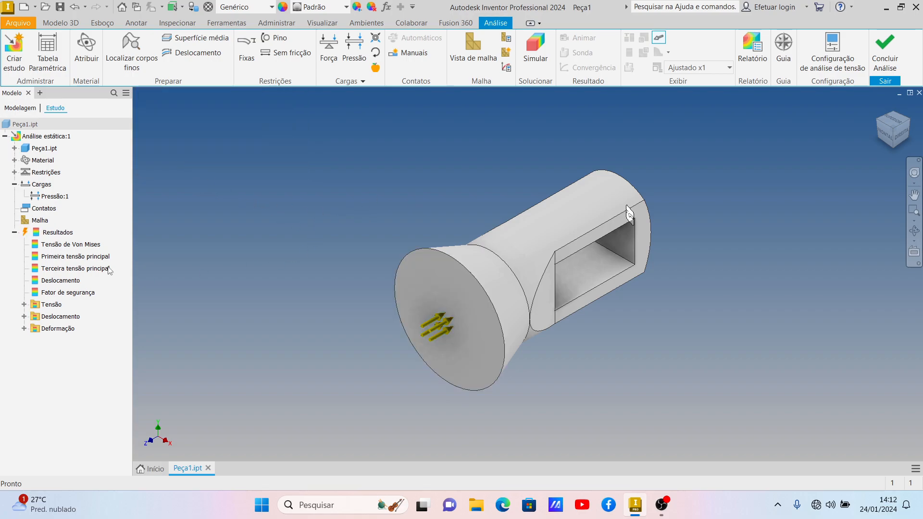
Run the static simulation with the 70 MPa pressure and display the safety factor result.
left_click(535, 48)
left_click(336, 213)
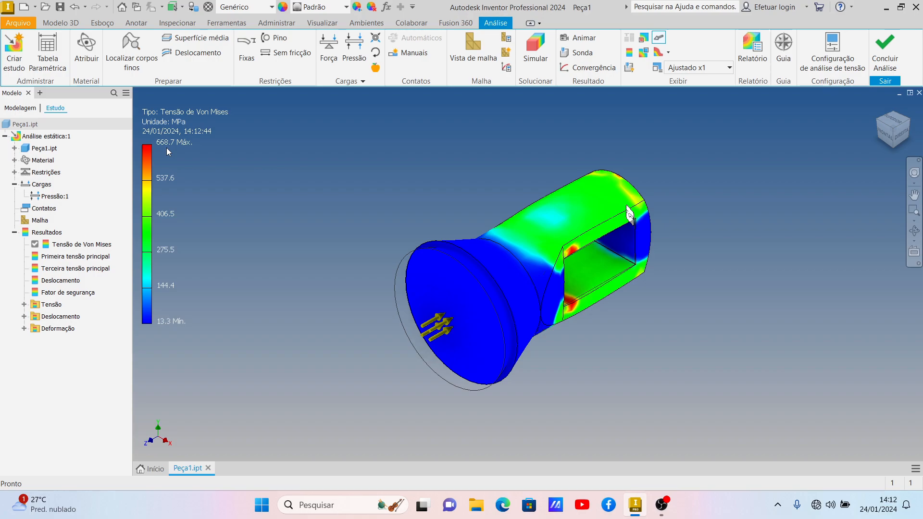
left_click(78, 293)
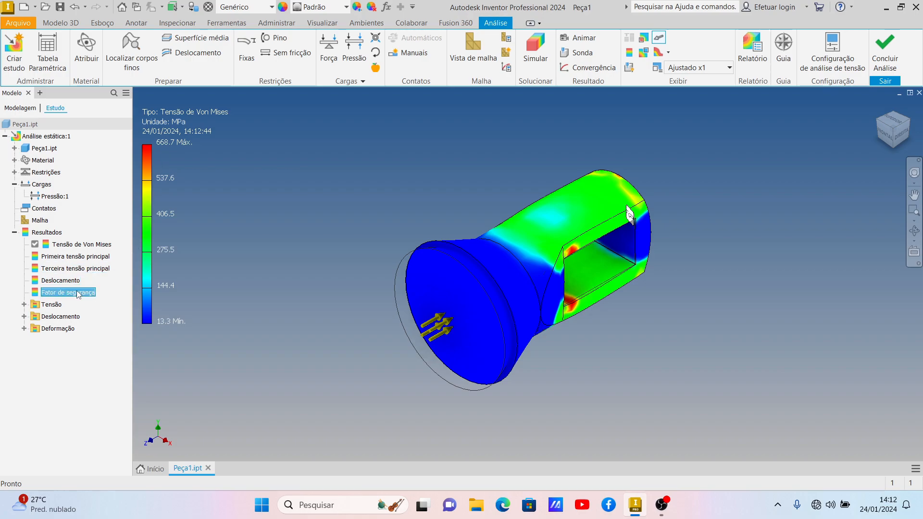
double_click(78, 293)
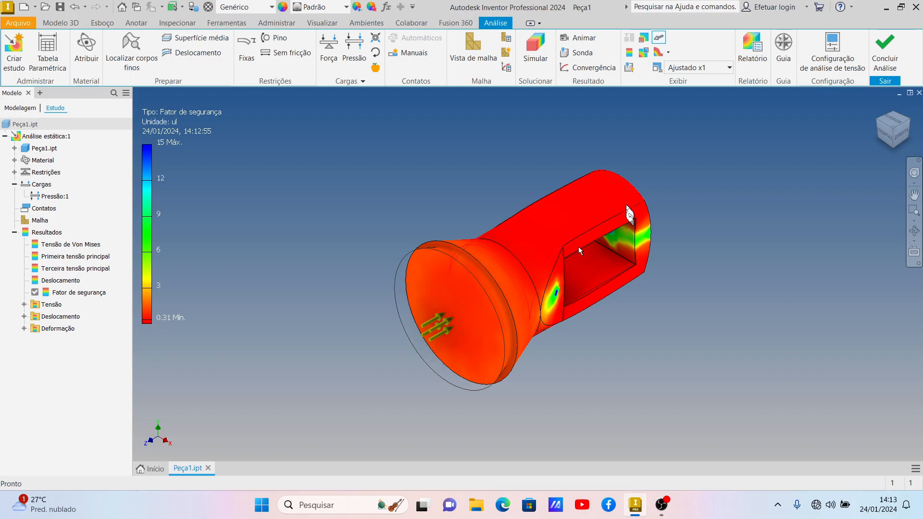
Set the pressure load's magnitude to 22 MPa.
mouse_move(580, 249)
left_click(48, 200)
right_click(48, 195)
left_click(73, 209)
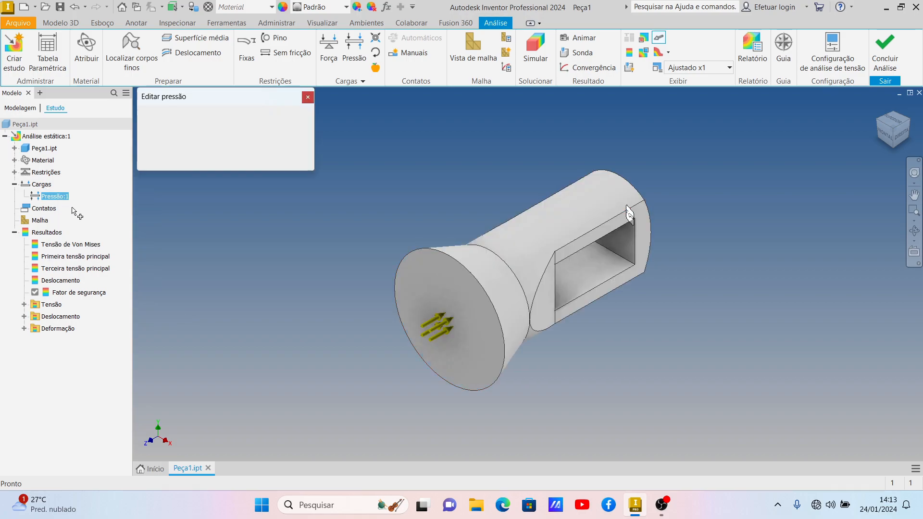
left_click(238, 140)
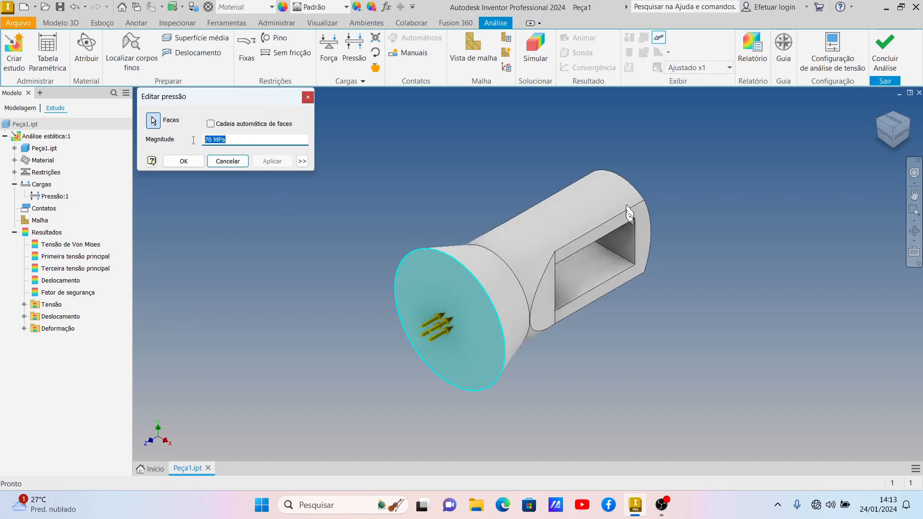
type("22")
left_click(195, 163)
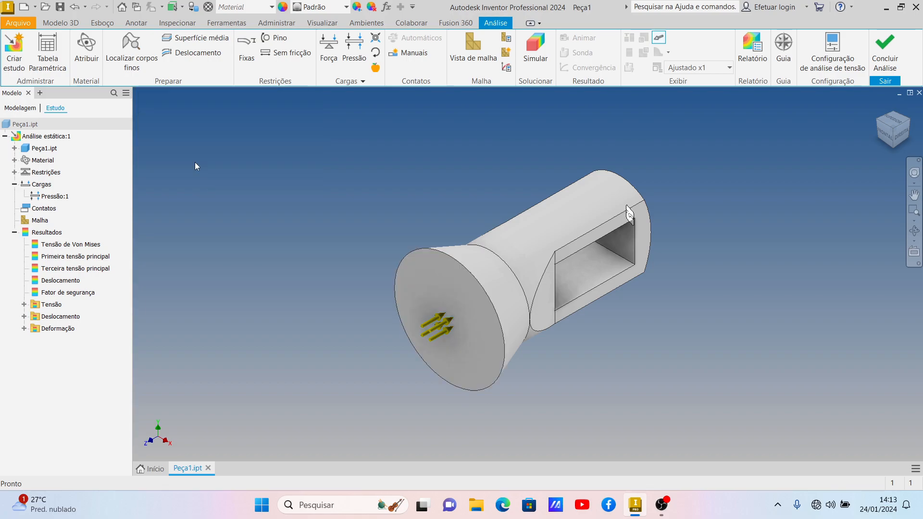
Run the static simulation with the 22 MPa pressure and display the safety factor result.
left_click(535, 53)
left_click(314, 215)
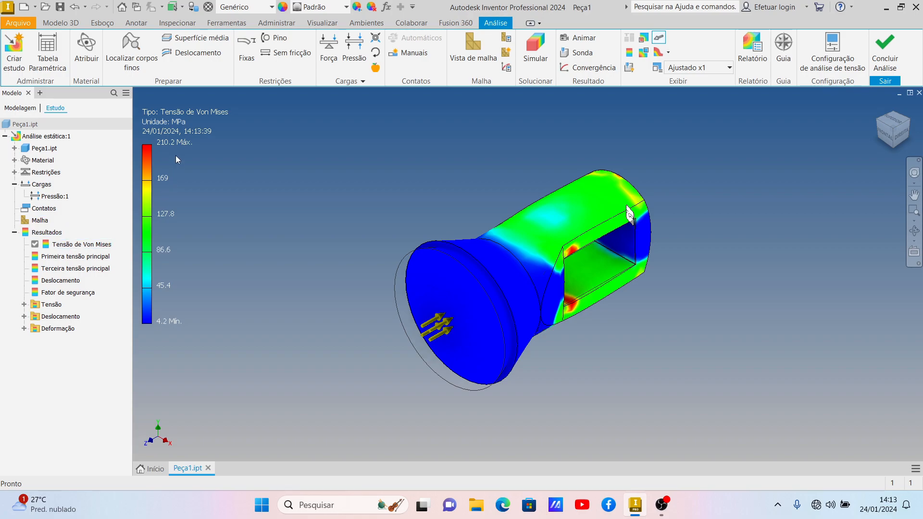
double_click(71, 292)
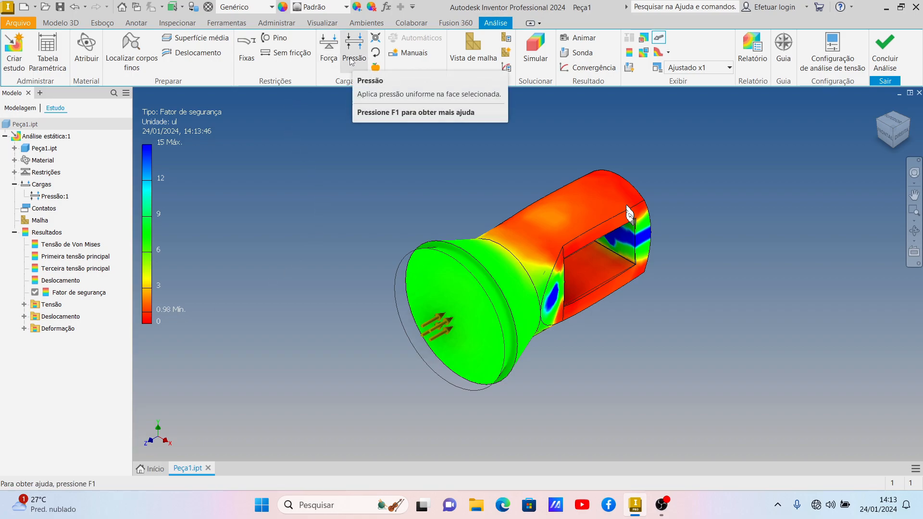
Set the pressure load's magnitude to 21,6 MPa.
left_click(52, 198)
right_click(52, 198)
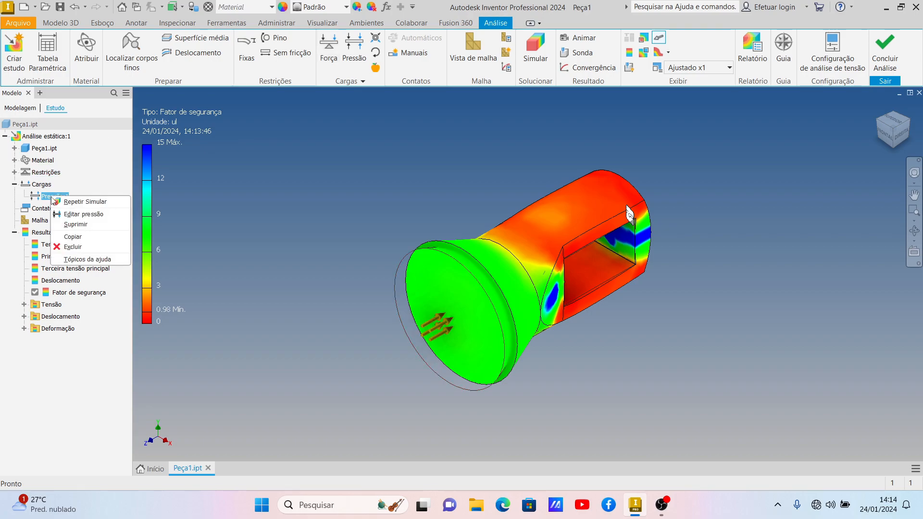
left_click(85, 214)
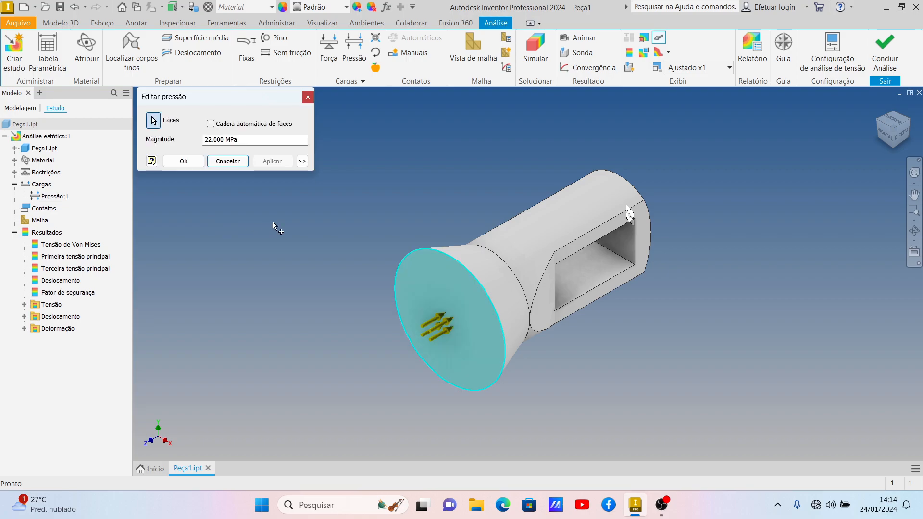
double_click(221, 138)
type("21,6")
left_click(184, 159)
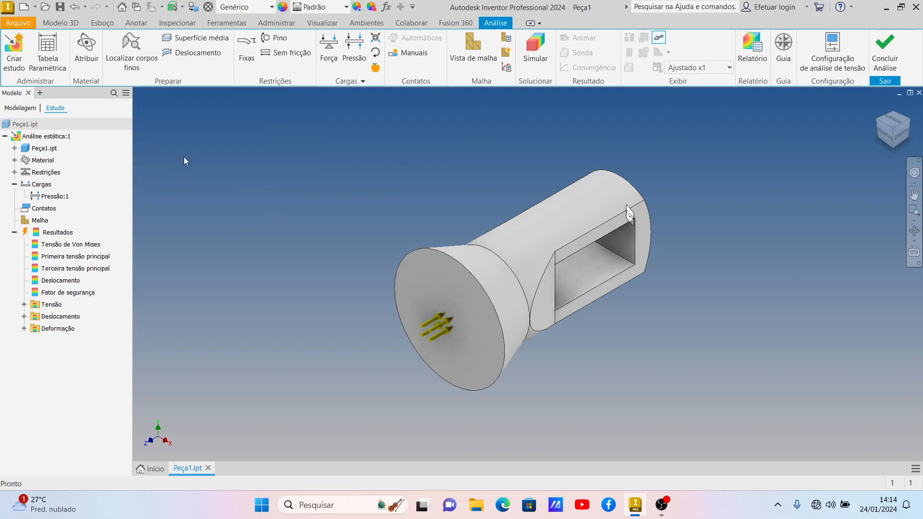
Run the static simulation with the 21,6 MPa pressure and display the safety factor result.
left_click(541, 52)
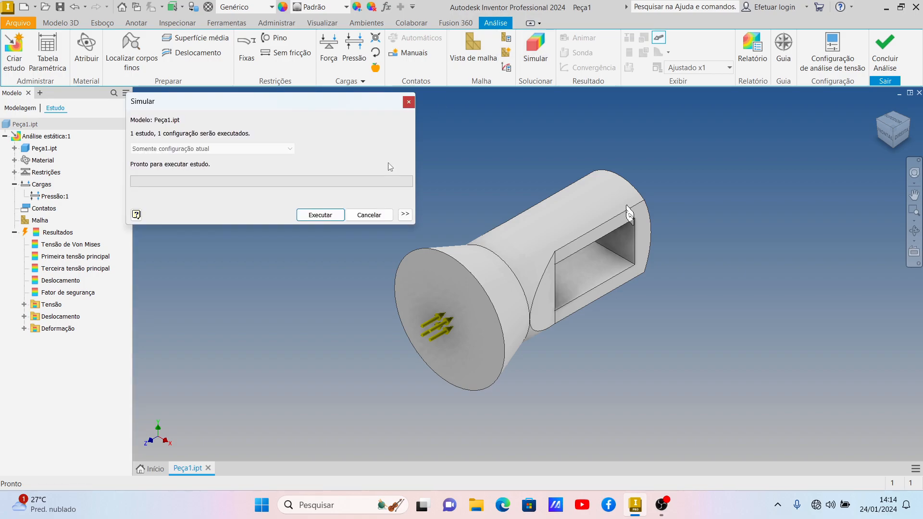
left_click(327, 211)
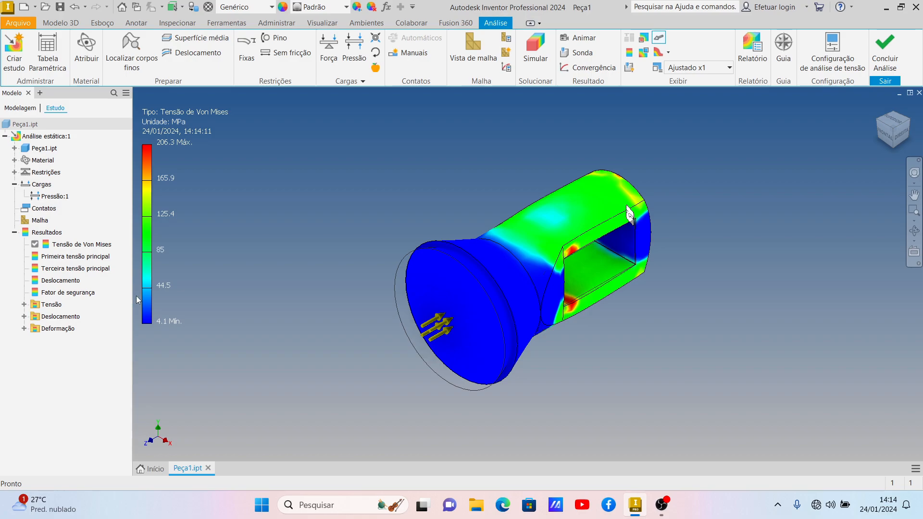
double_click(62, 293)
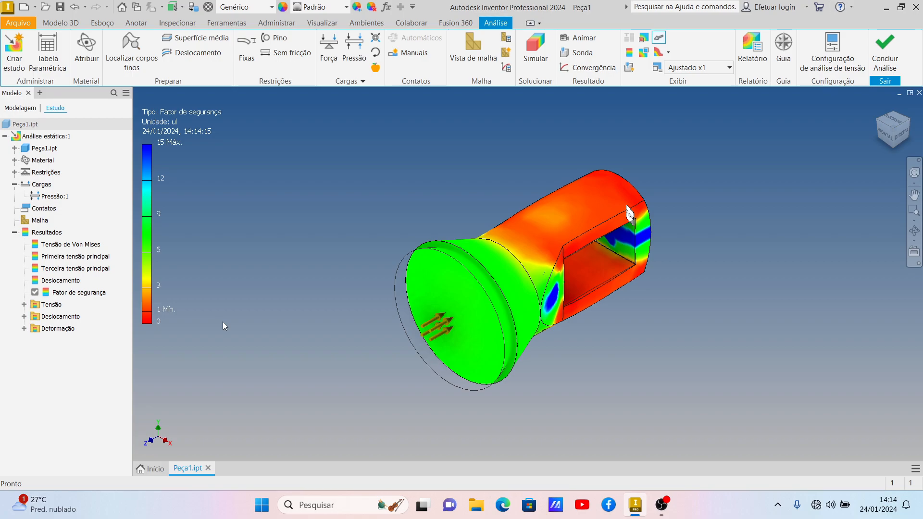
Delete the Aço material assigned to the part in the static study.
left_click(46, 161)
left_click(14, 160)
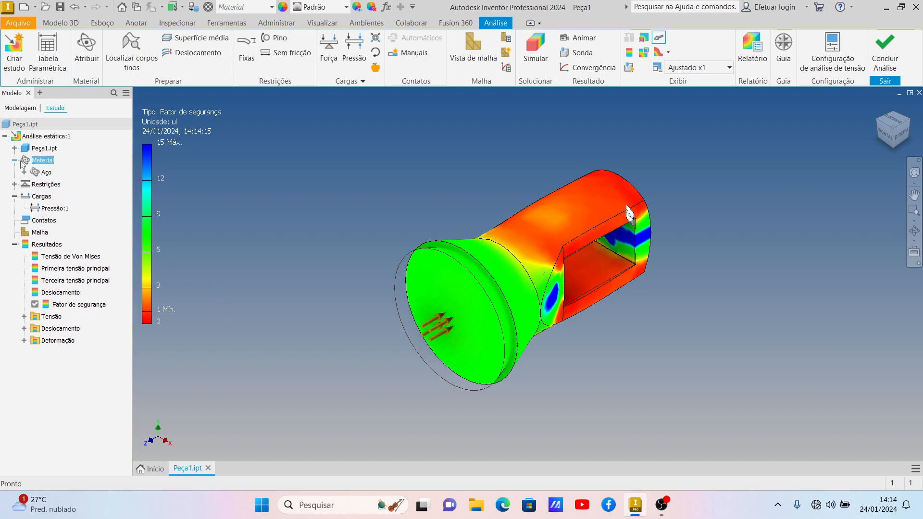
right_click(42, 173)
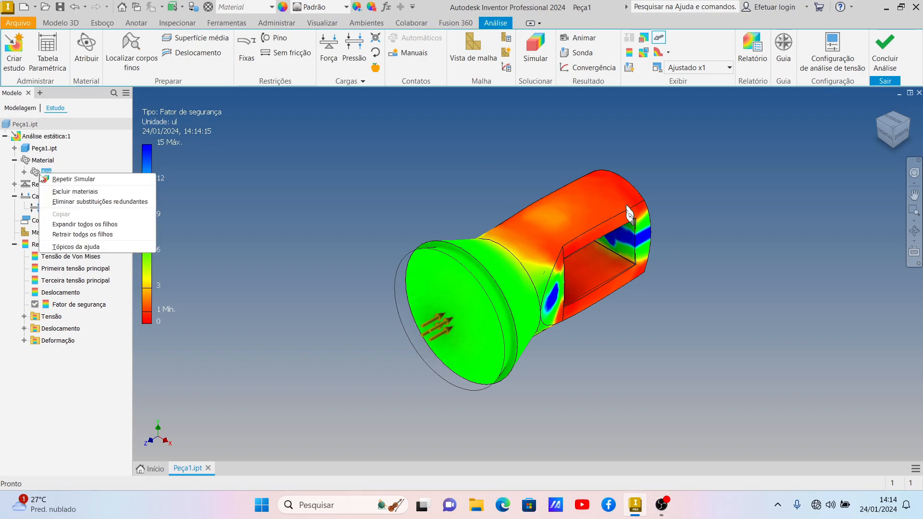
left_click(75, 191)
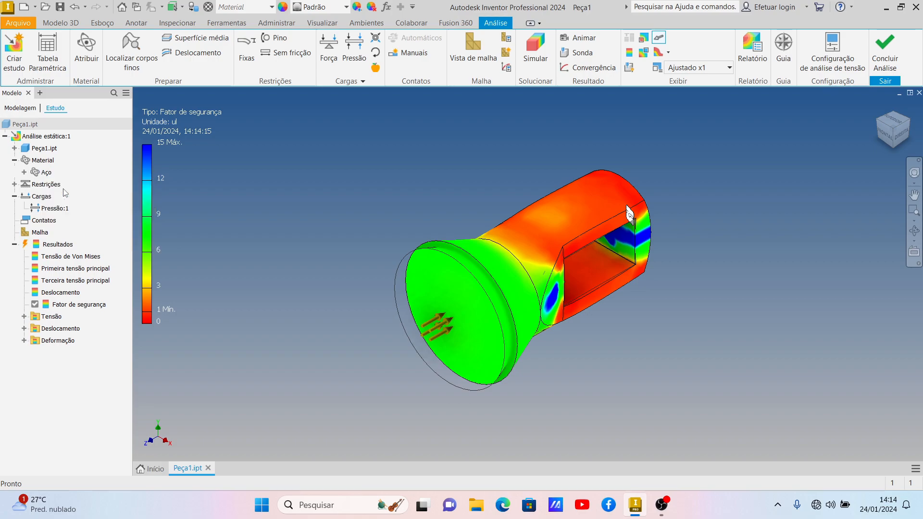
Assign Aço as Peça1's override material, basing the safety factor on Resistência máxima à tração.
left_click(87, 51)
left_click(310, 128)
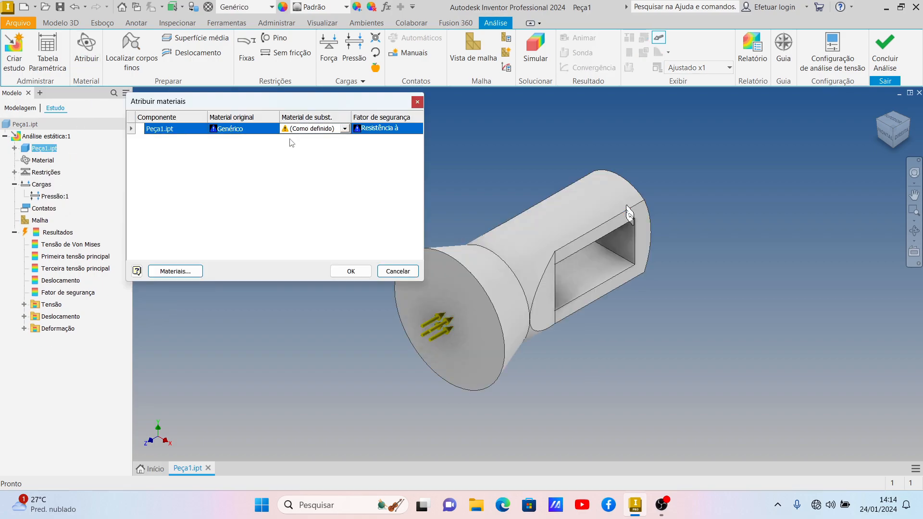
left_click(311, 129)
left_click(296, 153)
left_click(366, 130)
left_click(368, 130)
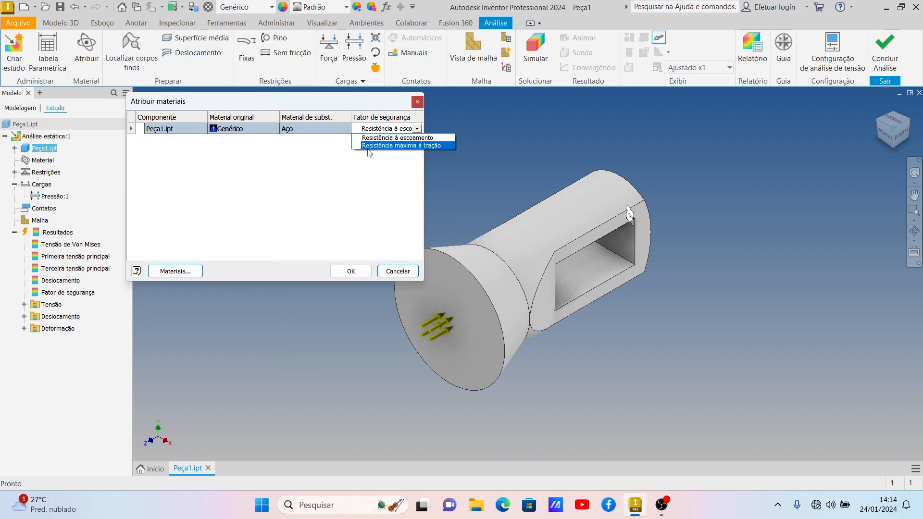
left_click(368, 145)
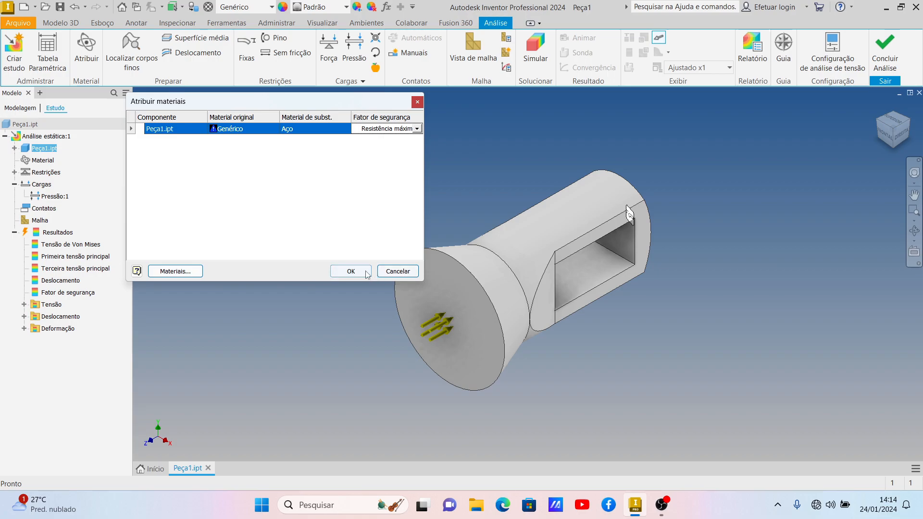
left_click(343, 271)
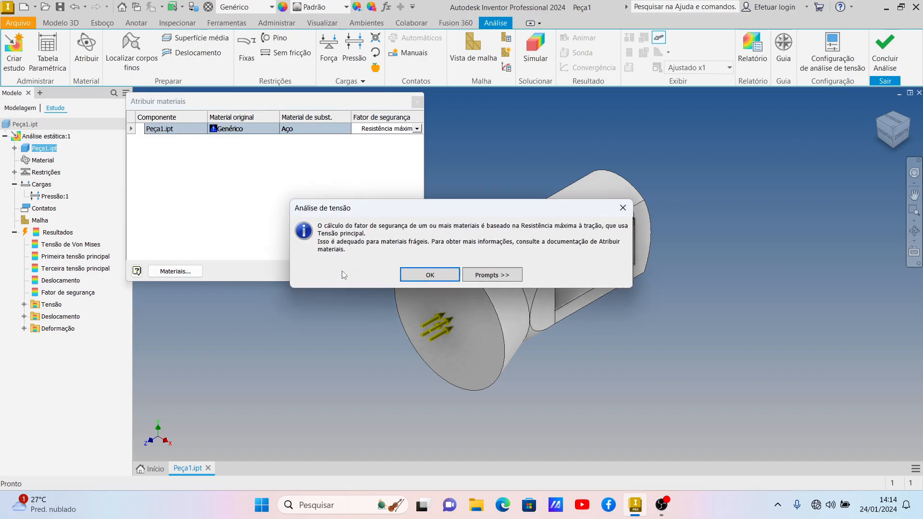
left_click(426, 272)
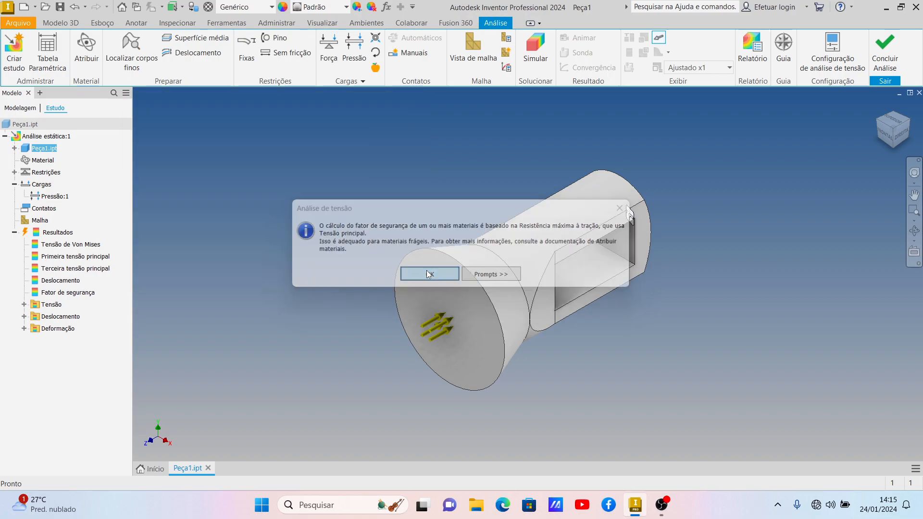
Run the static simulation with the tensile-strength-based Aço material and display the safety factor result.
left_click(535, 48)
left_click(319, 215)
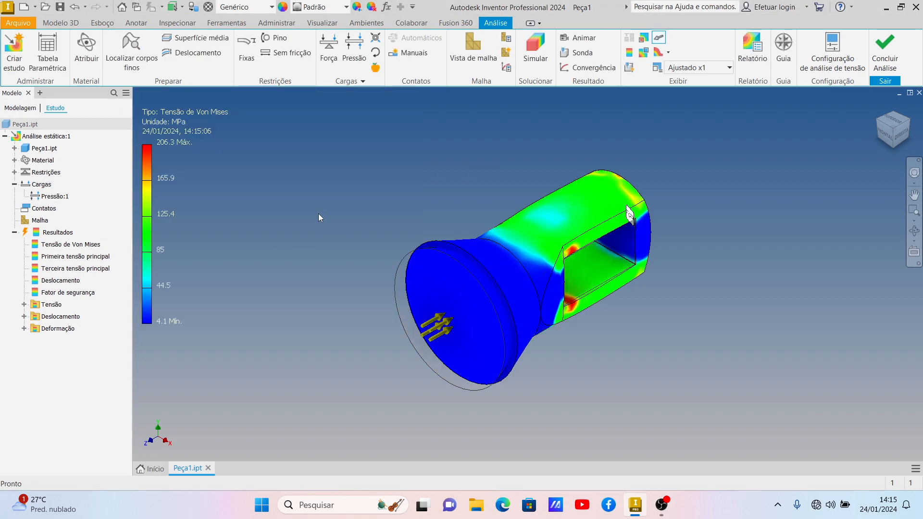
double_click(59, 293)
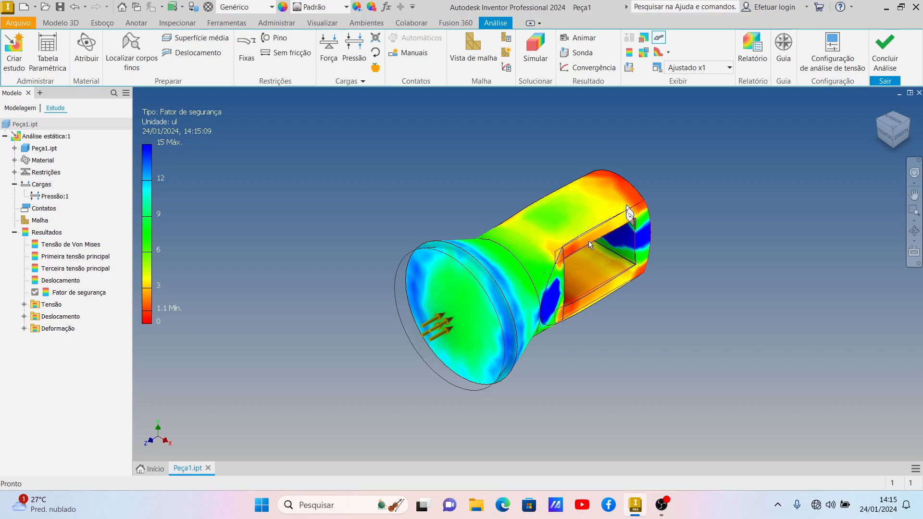
mouse_move(605, 260)
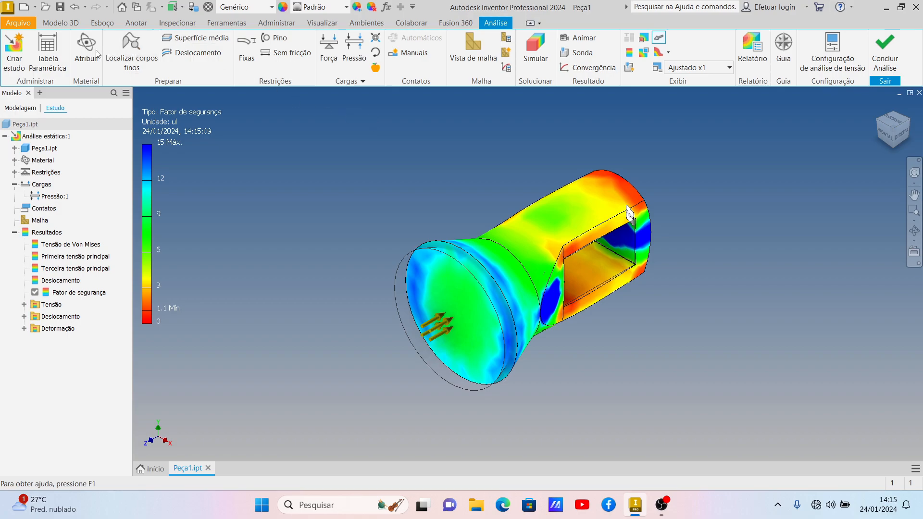
Delete the Aço material override from the static study.
left_click(15, 161)
right_click(47, 173)
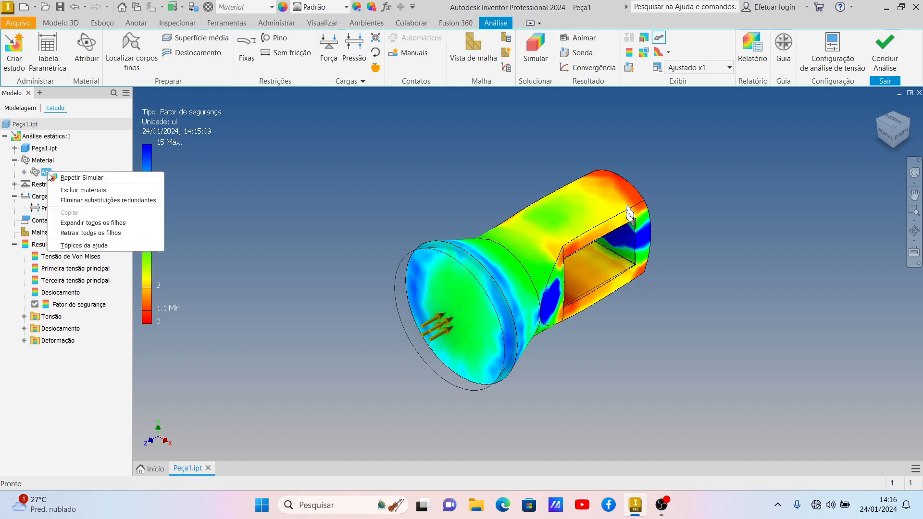
left_click(69, 193)
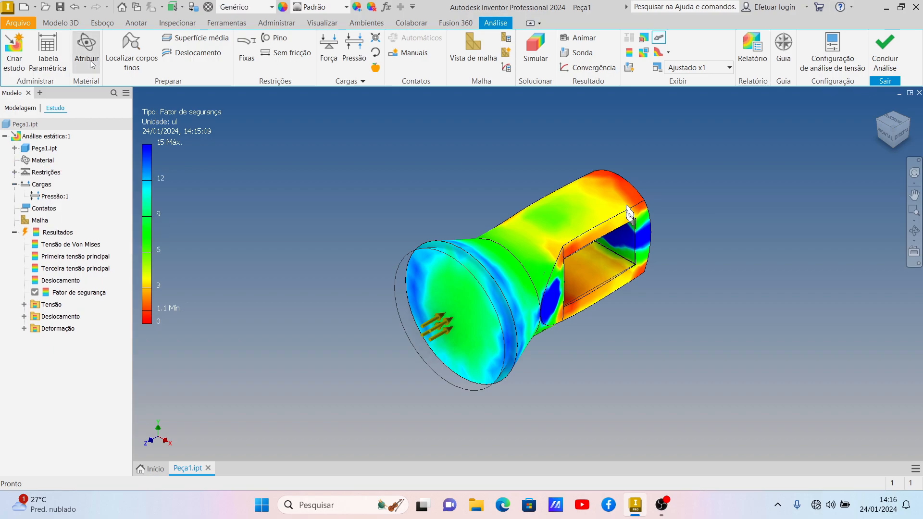
Assign Aço as Peça1's override material again, basing the safety factor on Resistência à escoamento.
left_click(87, 48)
left_click(298, 129)
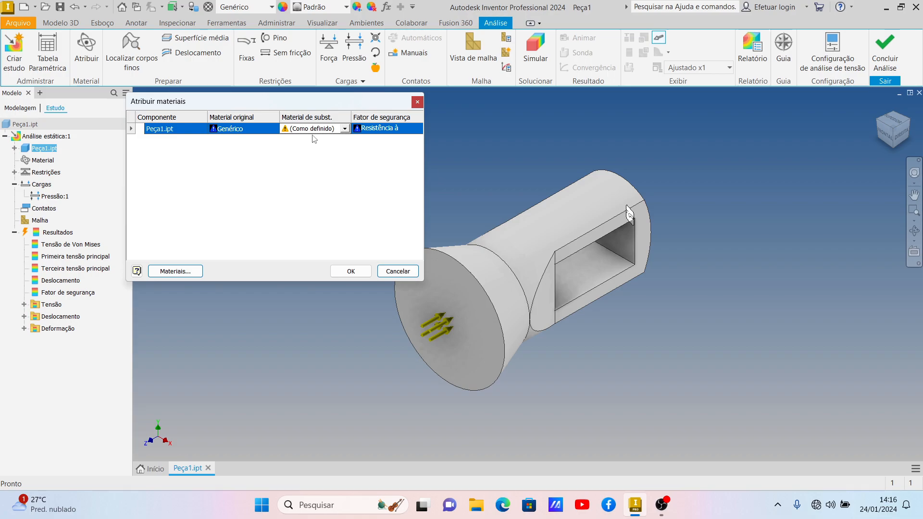
left_click(319, 130)
left_click(308, 153)
left_click(378, 130)
left_click(378, 132)
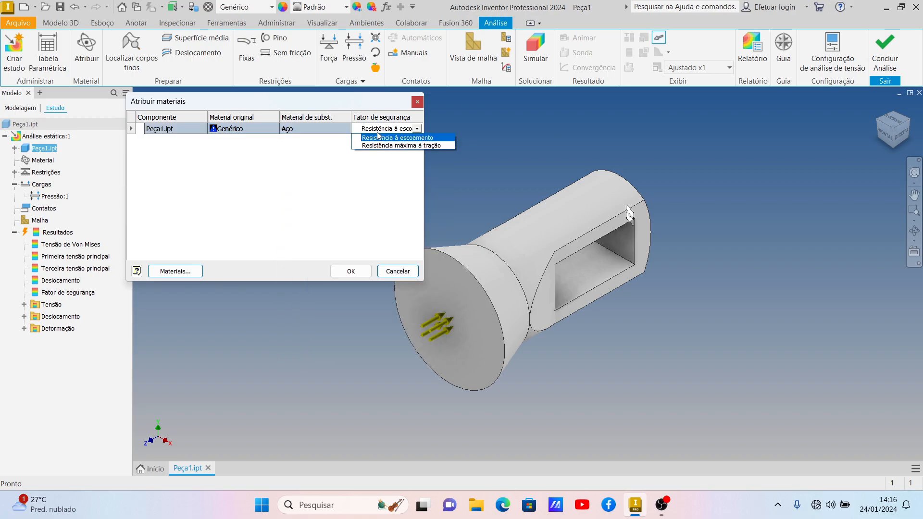
left_click(380, 139)
left_click(351, 270)
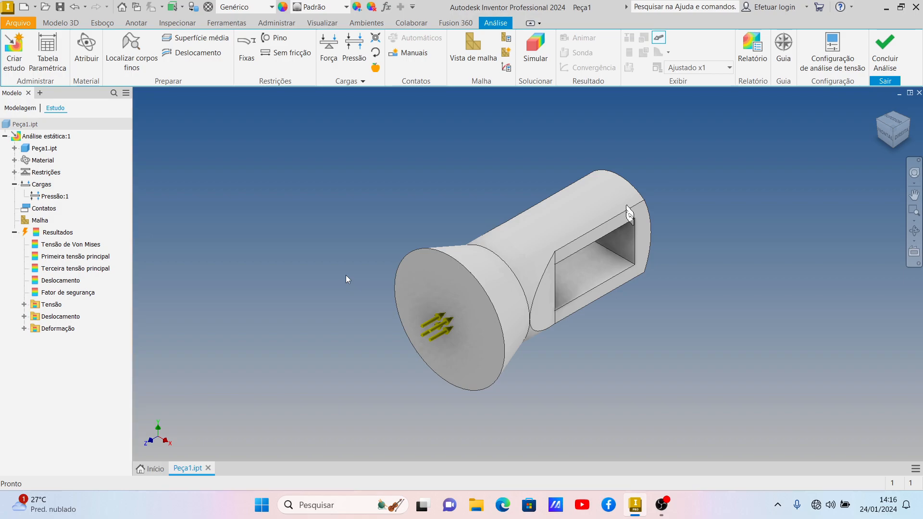
Set the pressure load's magnitude to 10 MPa.
left_click(63, 200)
right_click(64, 200)
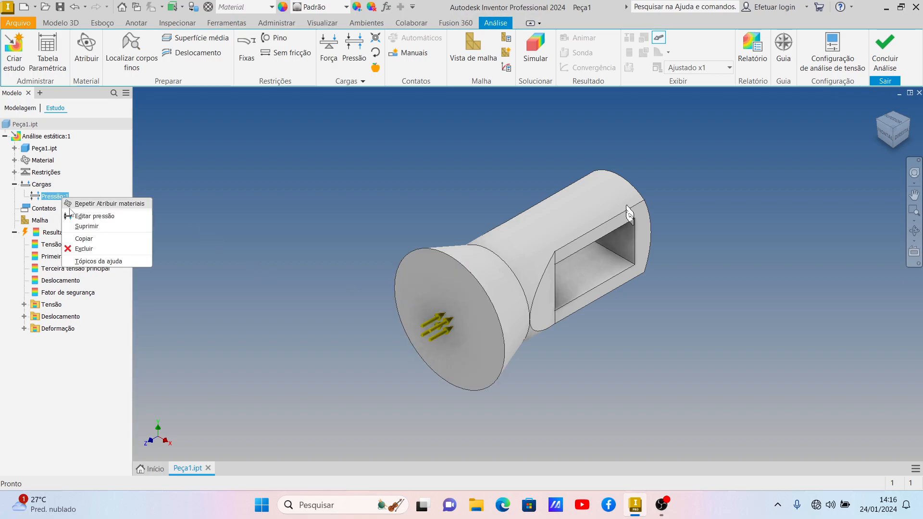
left_click(79, 217)
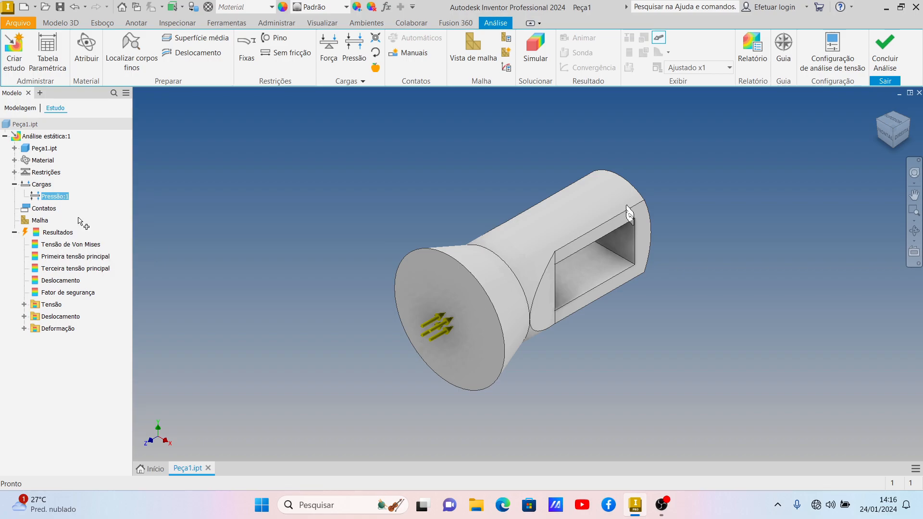
double_click(217, 140)
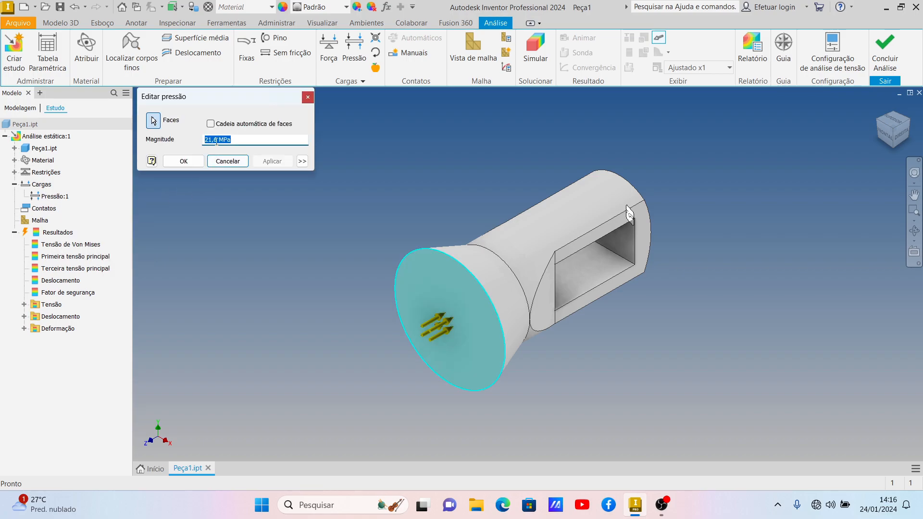
type("7")
type("10")
left_click(183, 162)
Run the static simulation with the 10 MPa pressure and display the safety factor result.
left_click(532, 50)
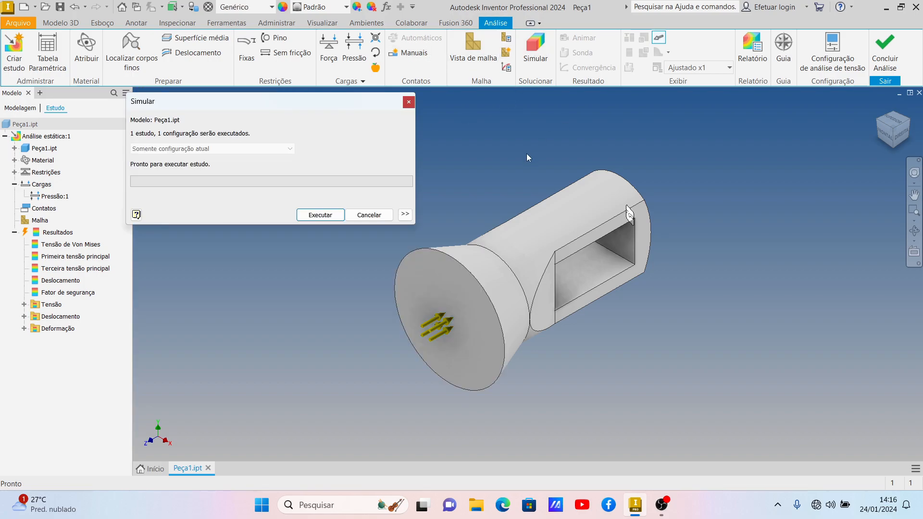
left_click(320, 215)
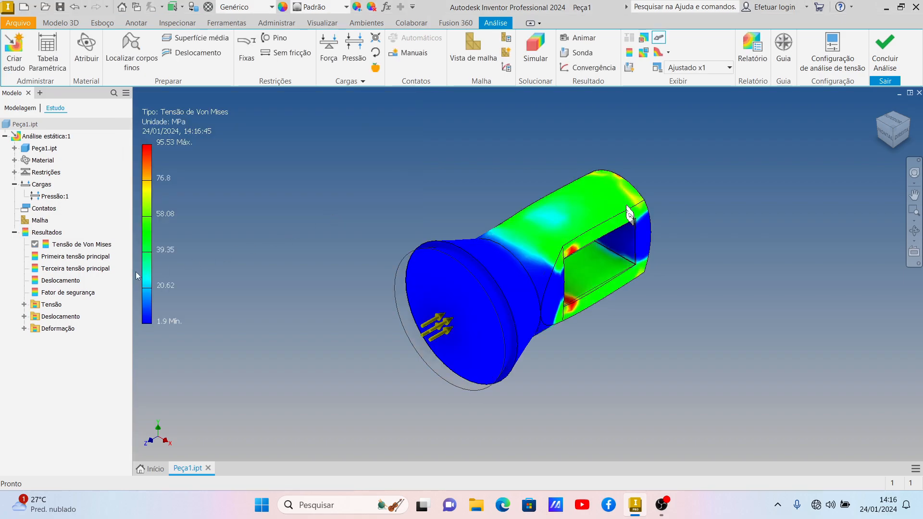
left_click(64, 294)
double_click(65, 294)
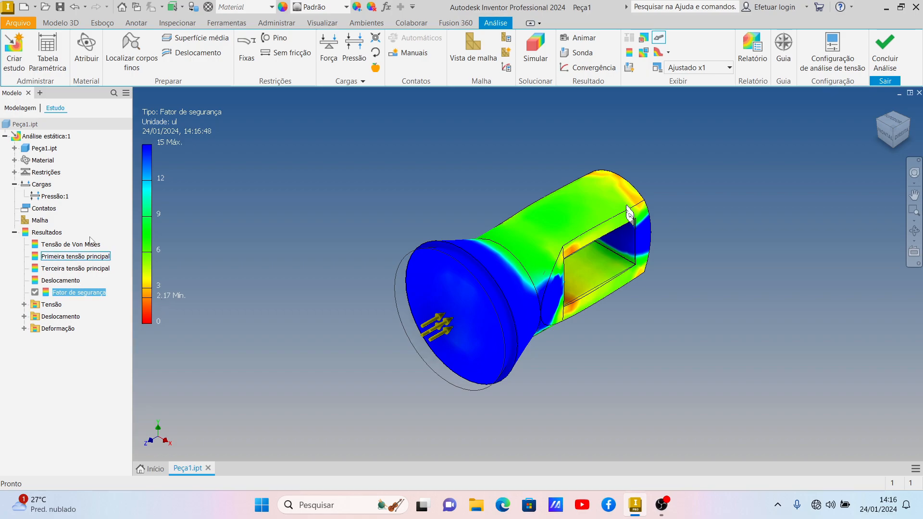
Set the pressure load's magnitude to 7 MPa.
left_click(61, 197)
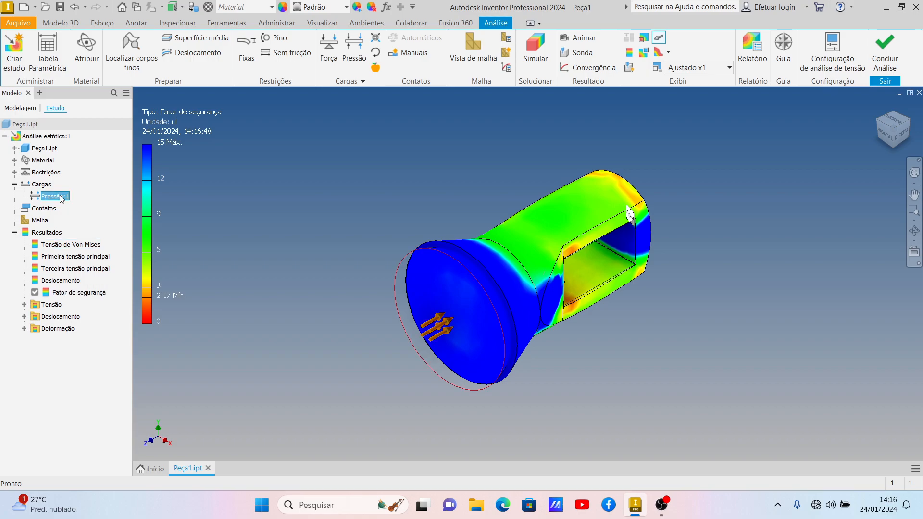
right_click(61, 198)
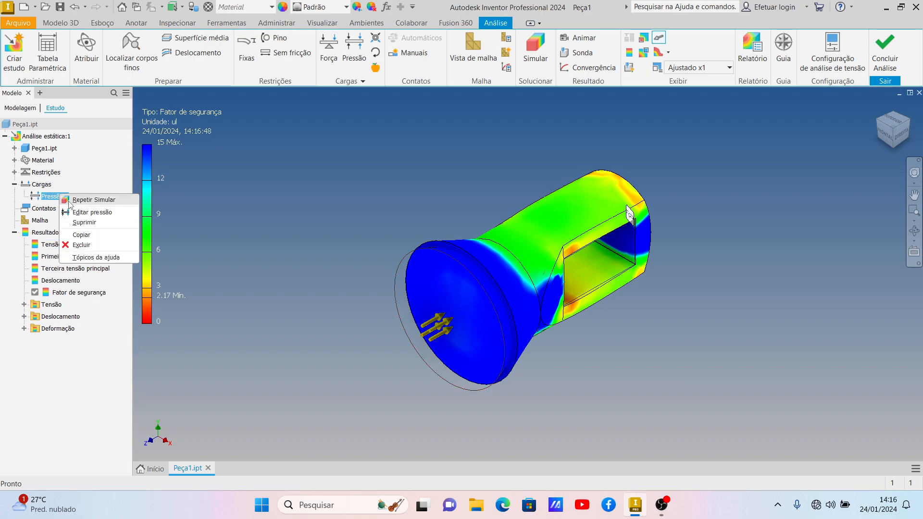
left_click(80, 219)
left_click_drag(206, 139, 227, 139)
type("7")
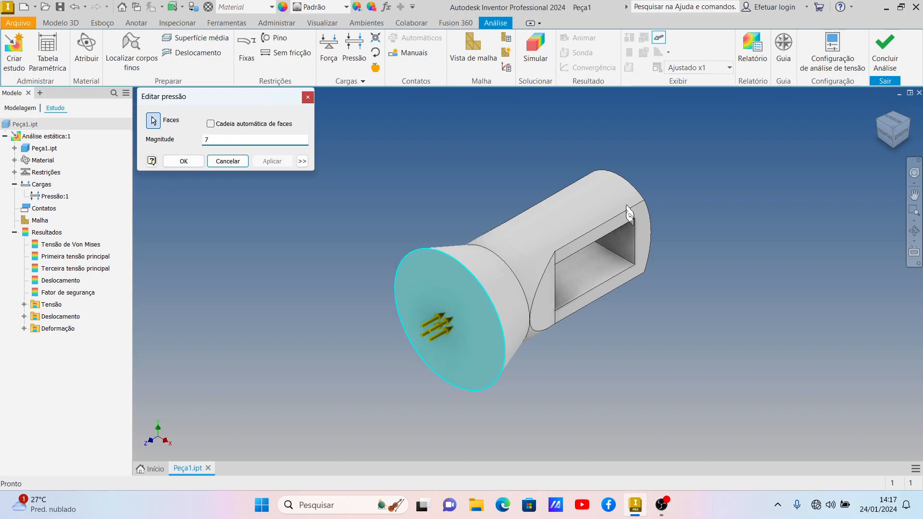
left_click(194, 163)
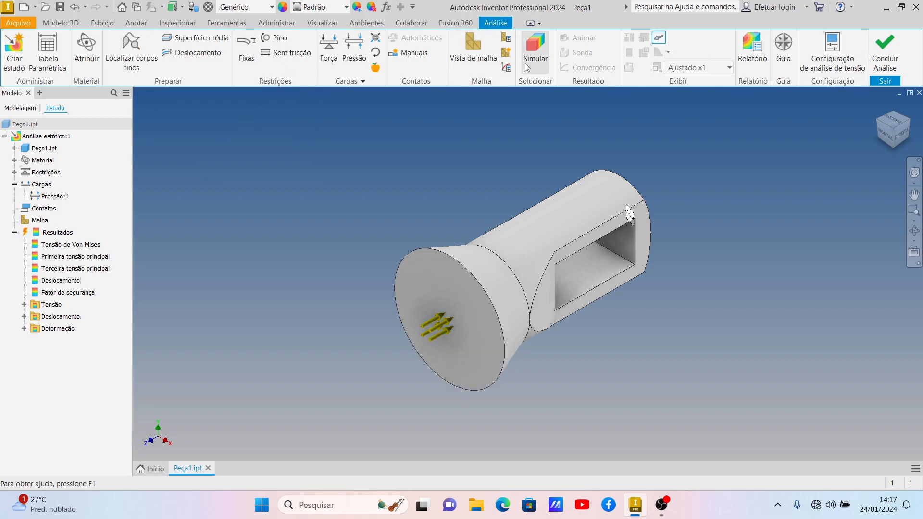
Run the static simulation with the 7 MPa pressure and display the safety factor result.
left_click(535, 50)
left_click(327, 216)
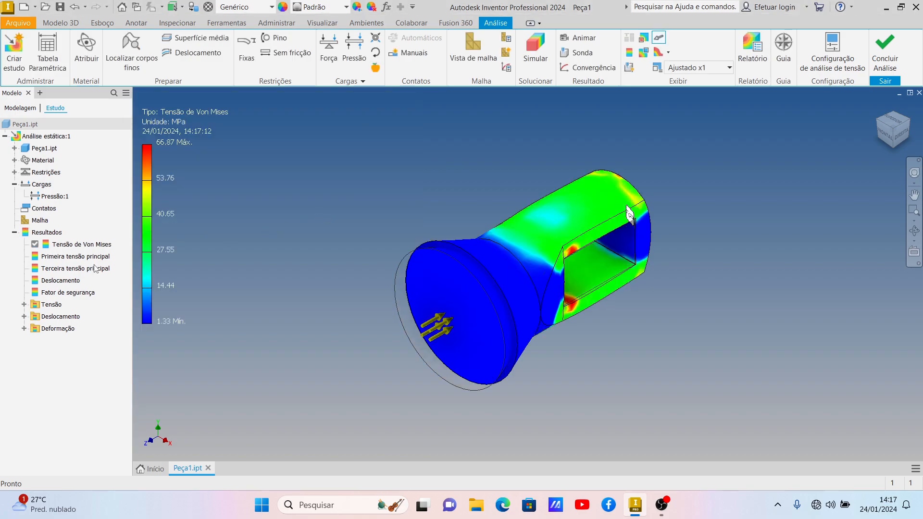
left_click(45, 292)
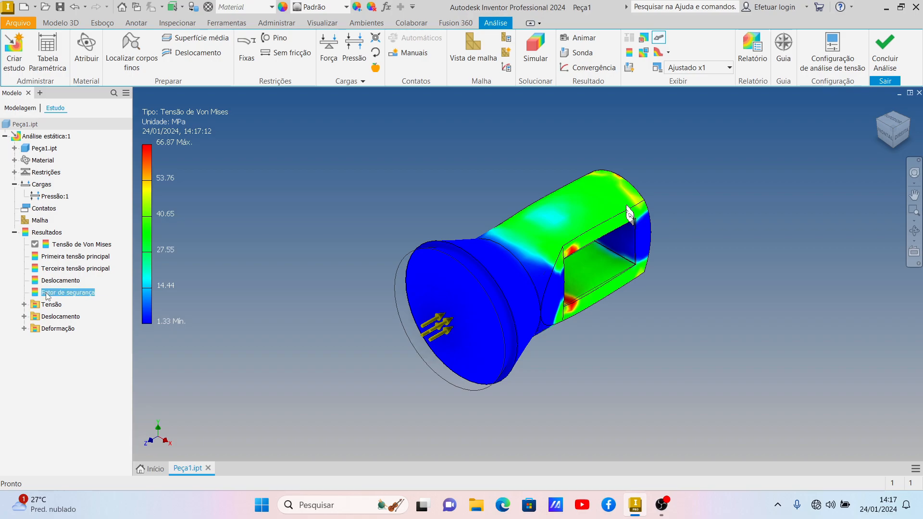
double_click(45, 292)
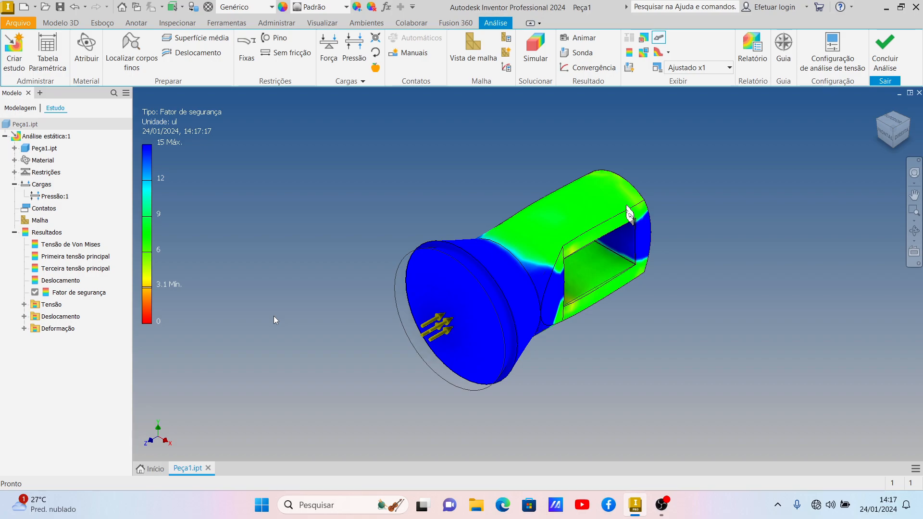
Set the pressure load's magnitude to 7,2 MPa.
left_click(45, 196)
right_click(44, 198)
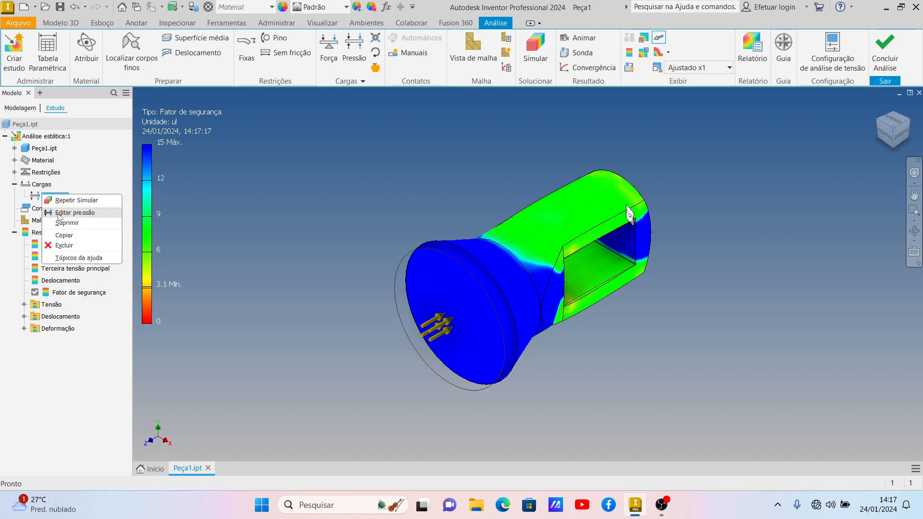
left_click(60, 212)
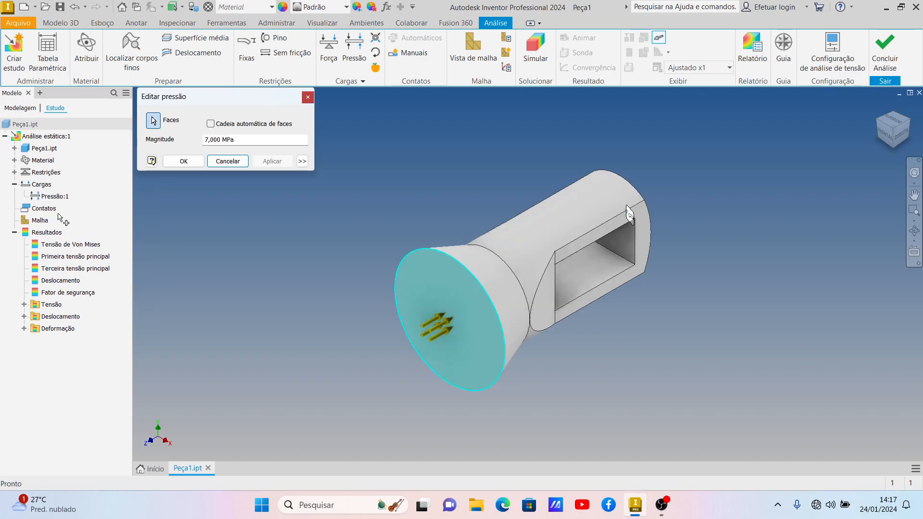
left_click(219, 140)
type("7,2")
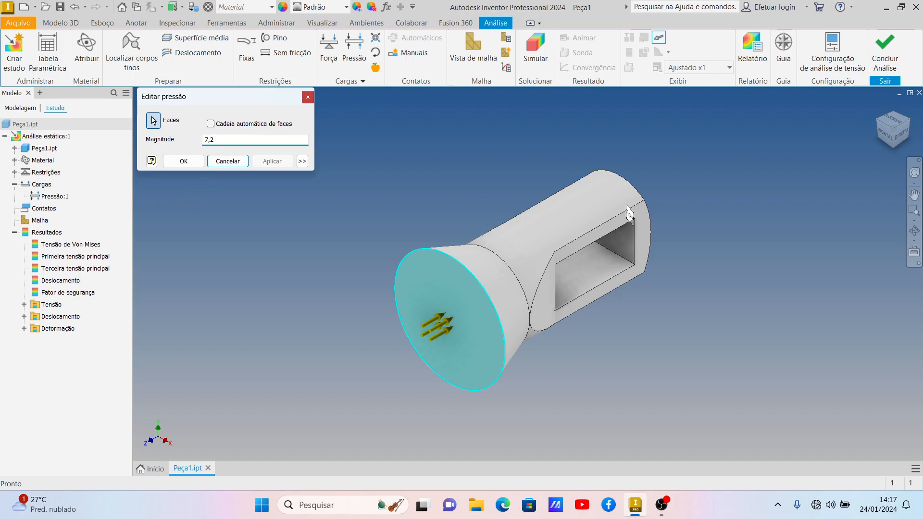
left_click(173, 161)
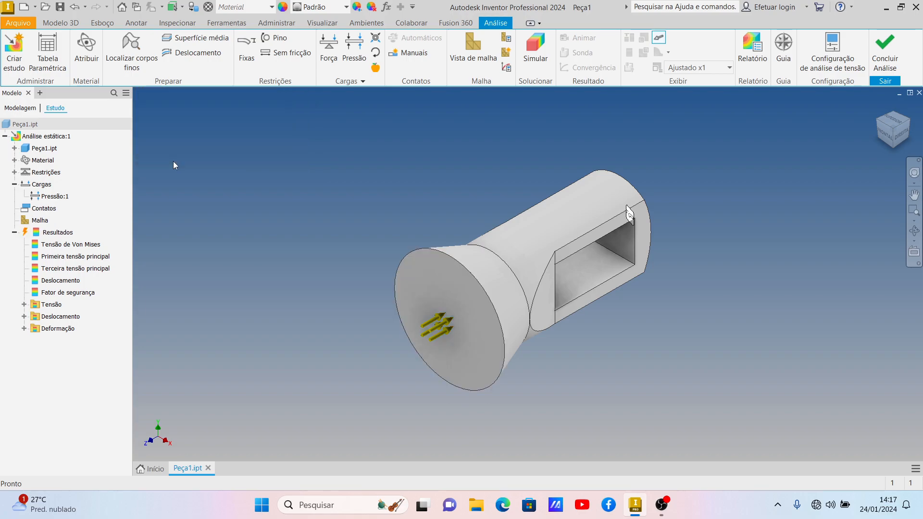
Run the static simulation with the 7,2 MPa pressure and display the safety factor result.
left_click(523, 57)
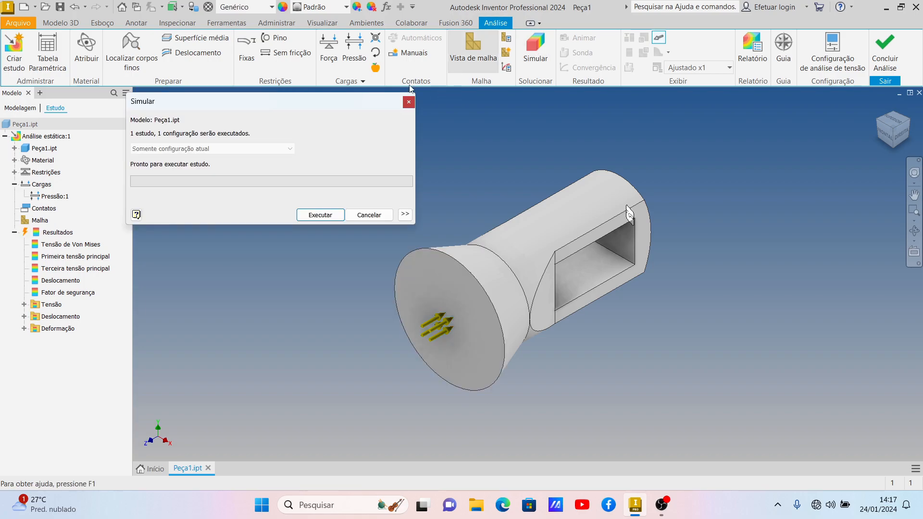
left_click(313, 216)
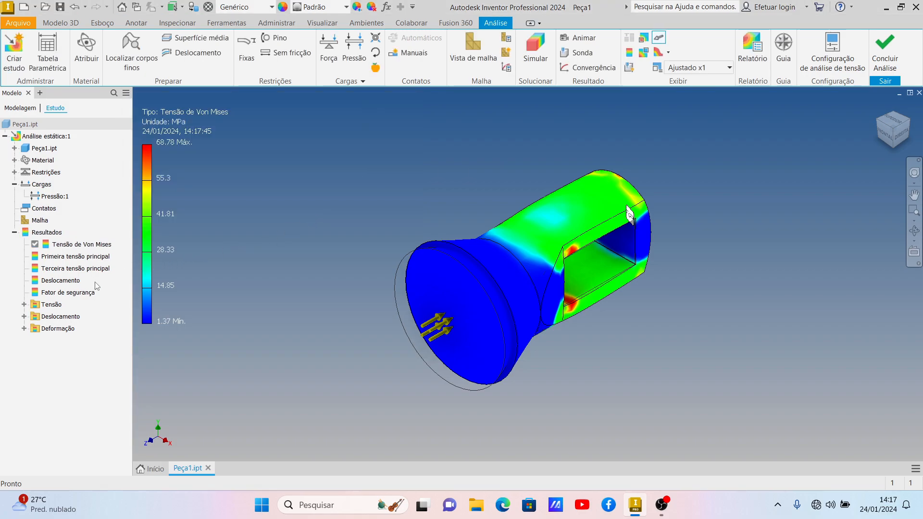
double_click(67, 294)
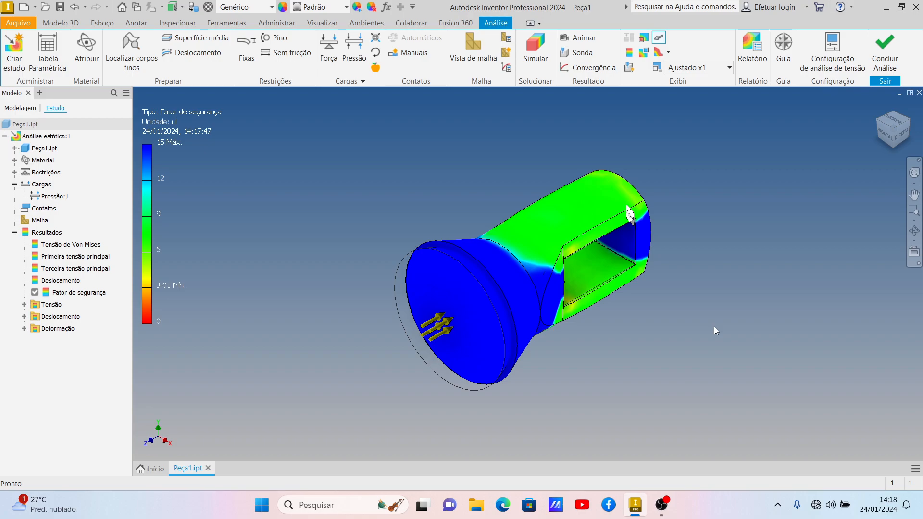
Apply a 7000 N force load to the small curved-edge flat face between the cone and the rectangular opening, with its direction reversed.
left_click(328, 51)
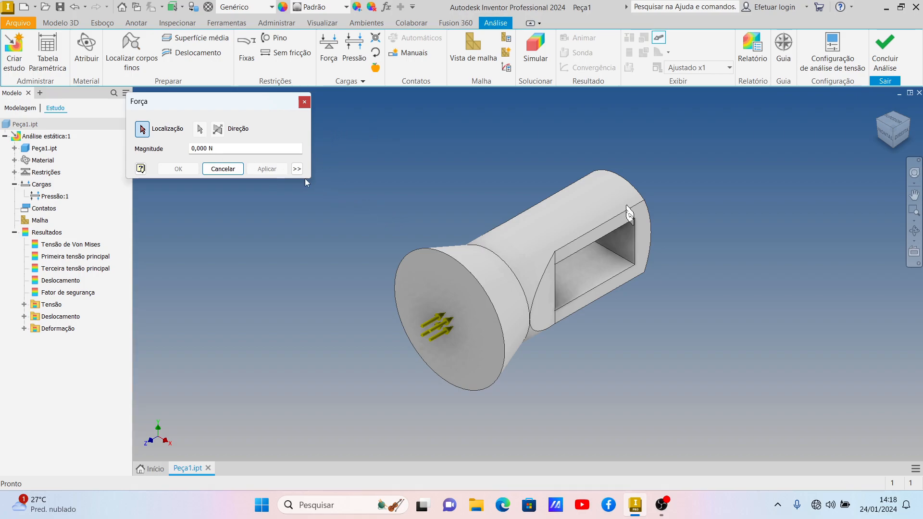
left_click(236, 147)
type("7000")
left_click(541, 299)
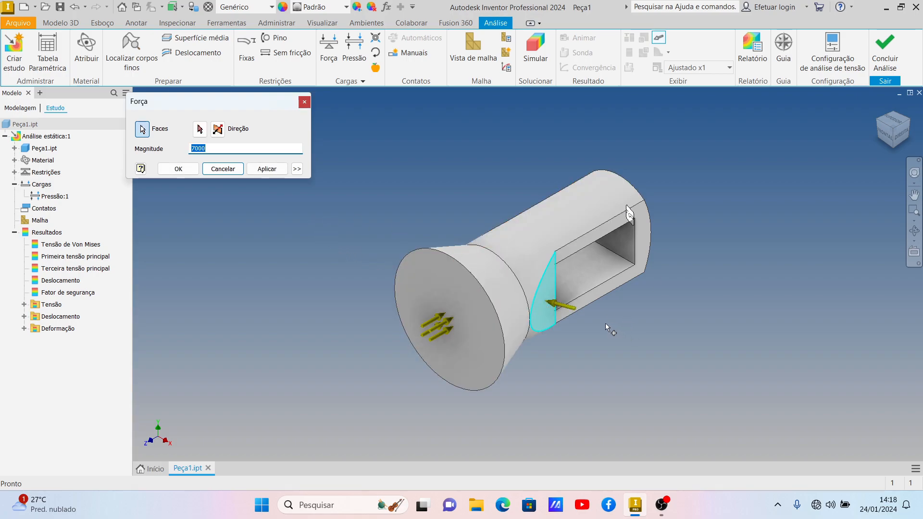
left_click(223, 134)
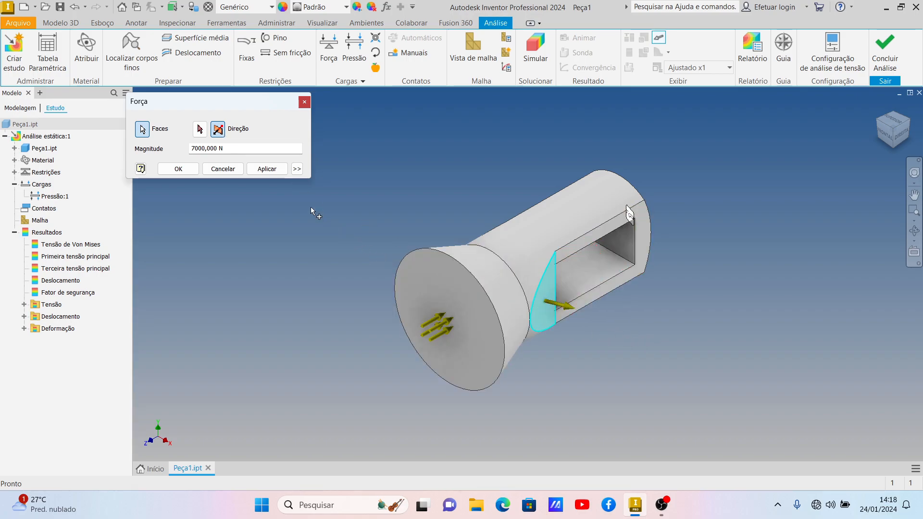
left_click(268, 168)
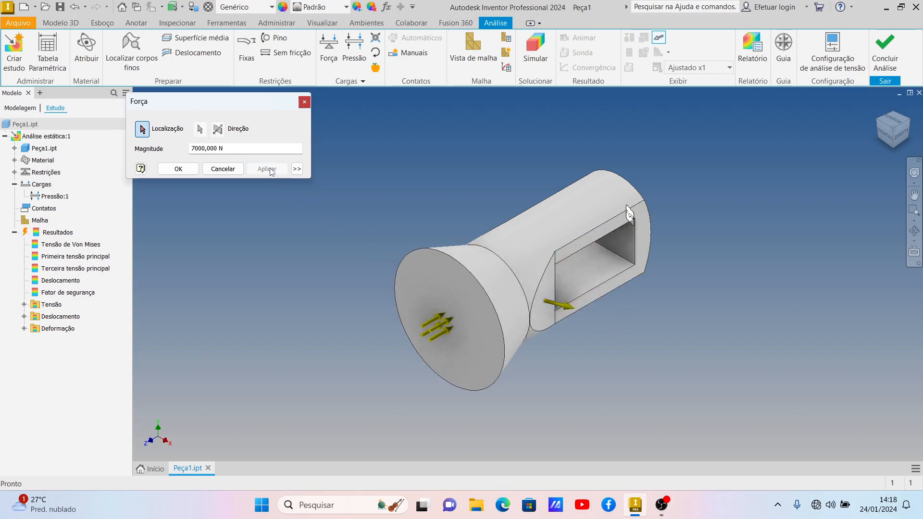
left_click(223, 171)
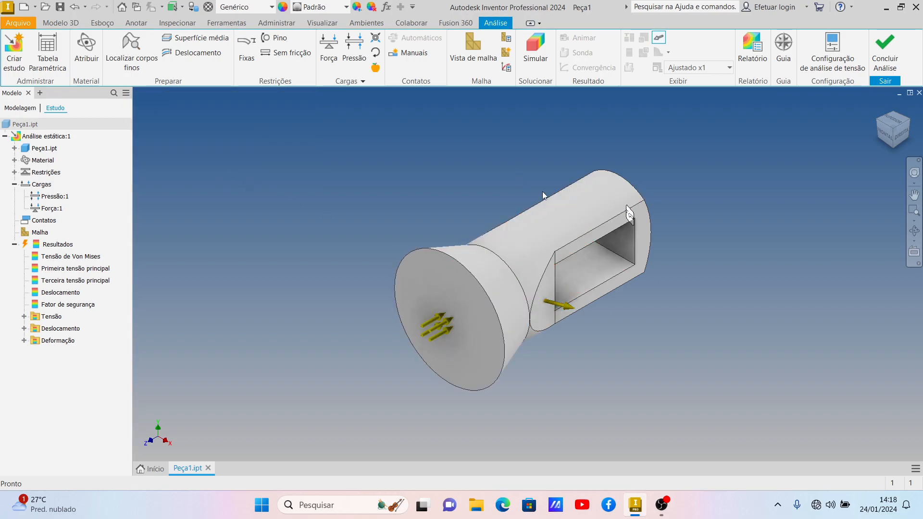
Run the static simulation with the 7000 N force added and inspect the safety factor result from the front and in isometric view.
left_click(541, 54)
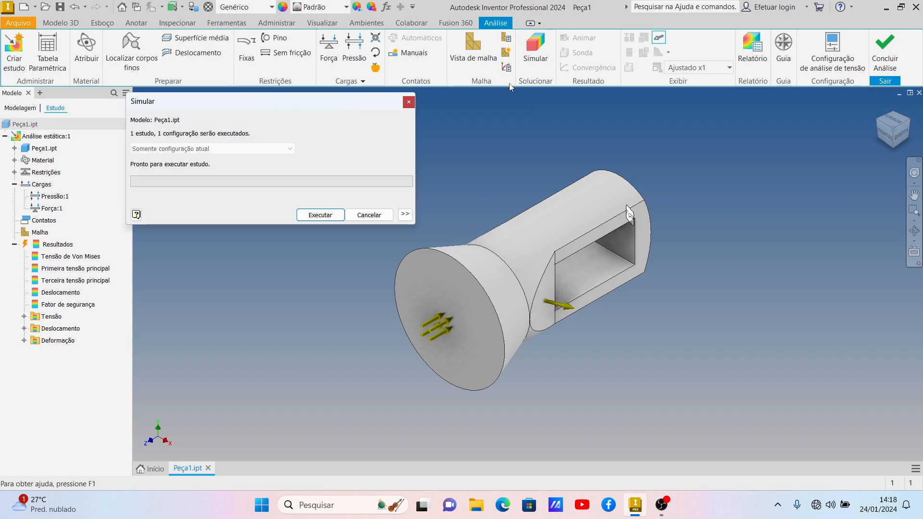
left_click(330, 215)
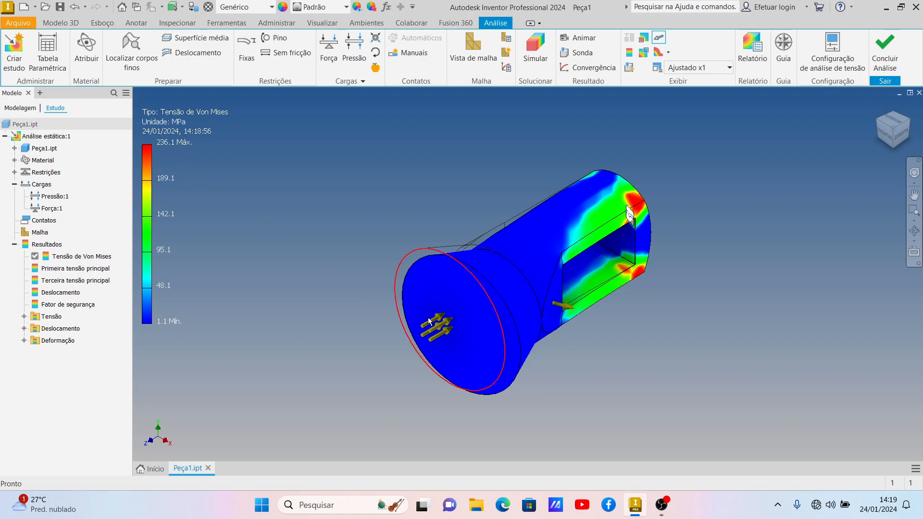
double_click(61, 305)
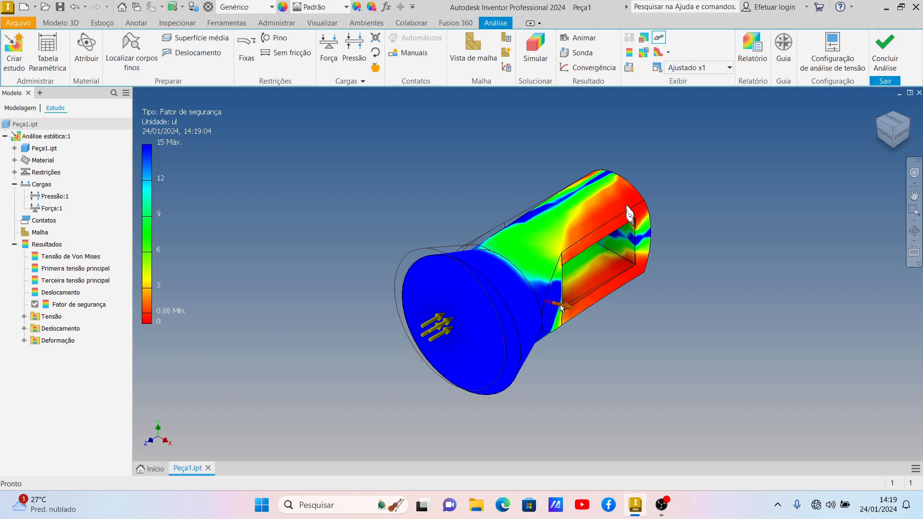
mouse_move(561, 308)
left_click(885, 138)
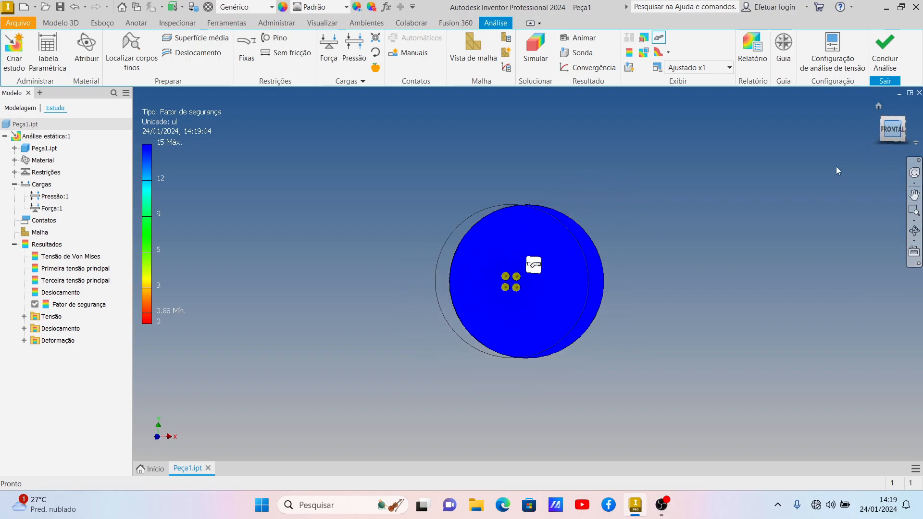
left_click(904, 120)
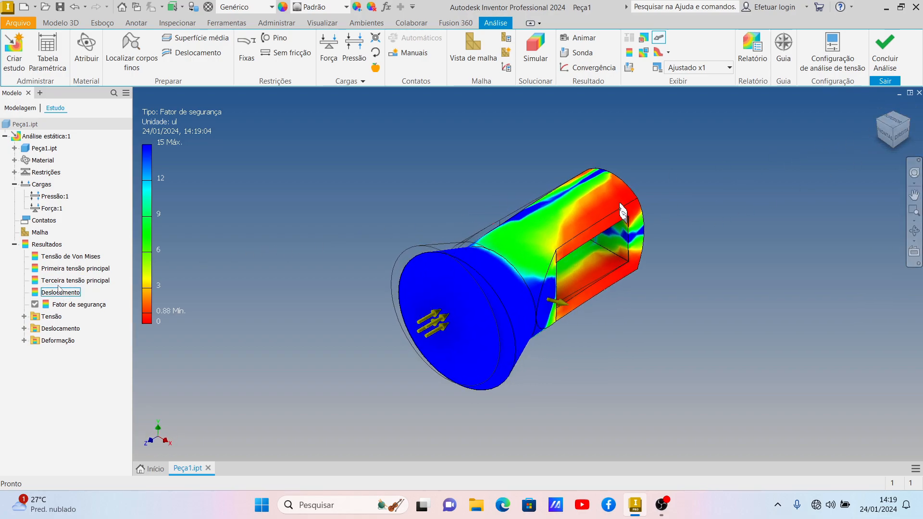
Display the Tensão XX and Tensão XY stress results in turn.
left_click(50, 317)
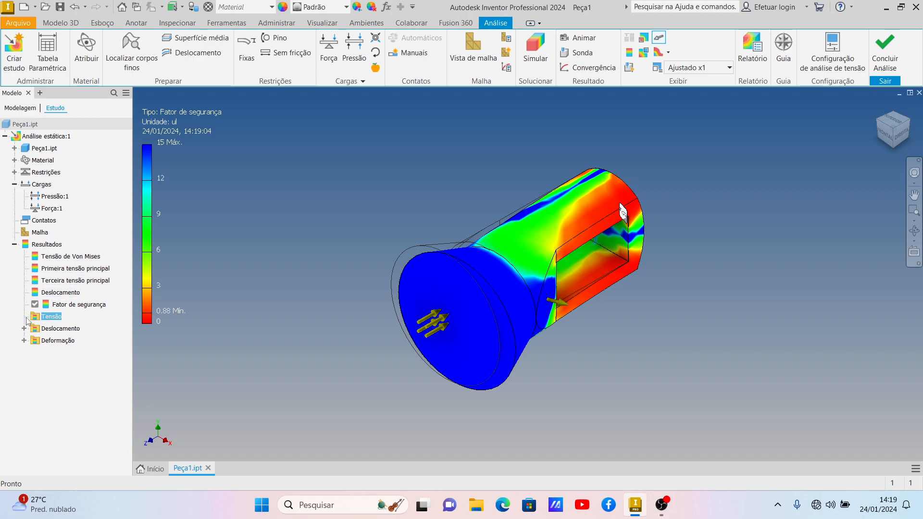
left_click(24, 317)
double_click(54, 330)
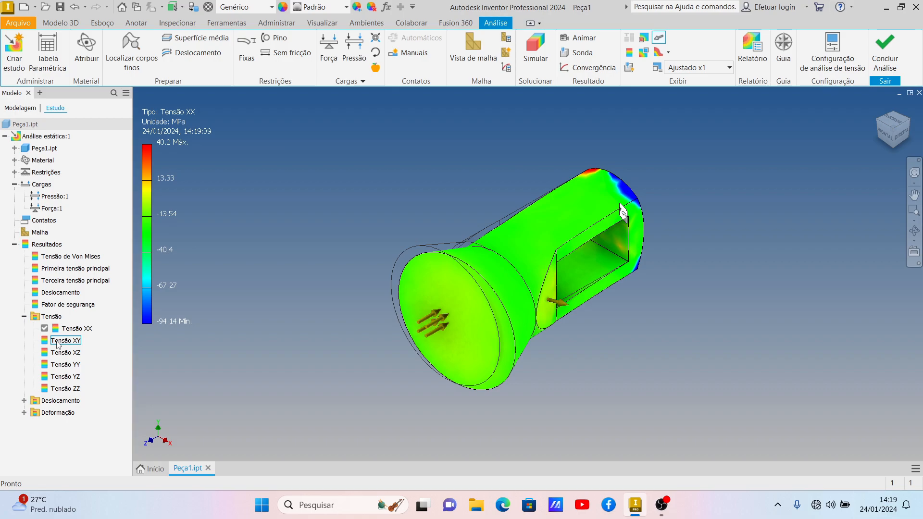
double_click(58, 342)
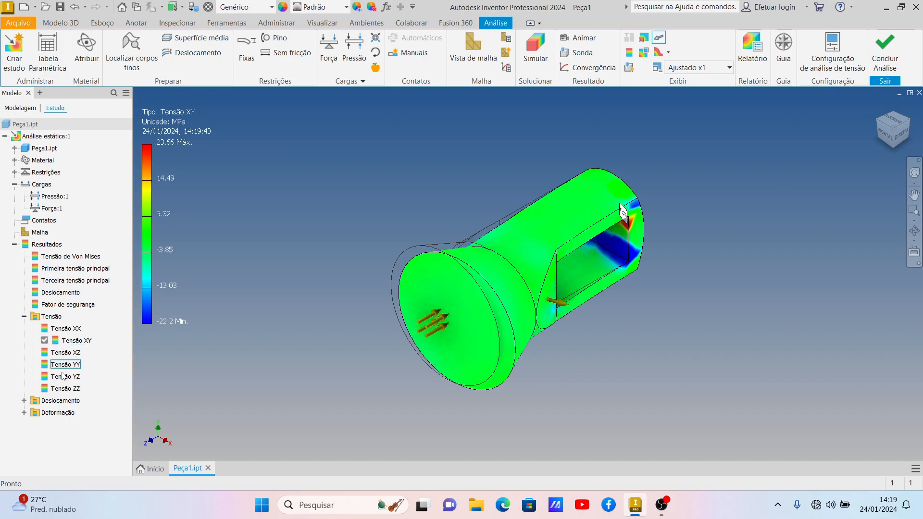
Display the Deslocamento X, Y and Z displacement results one after another.
left_click(60, 400)
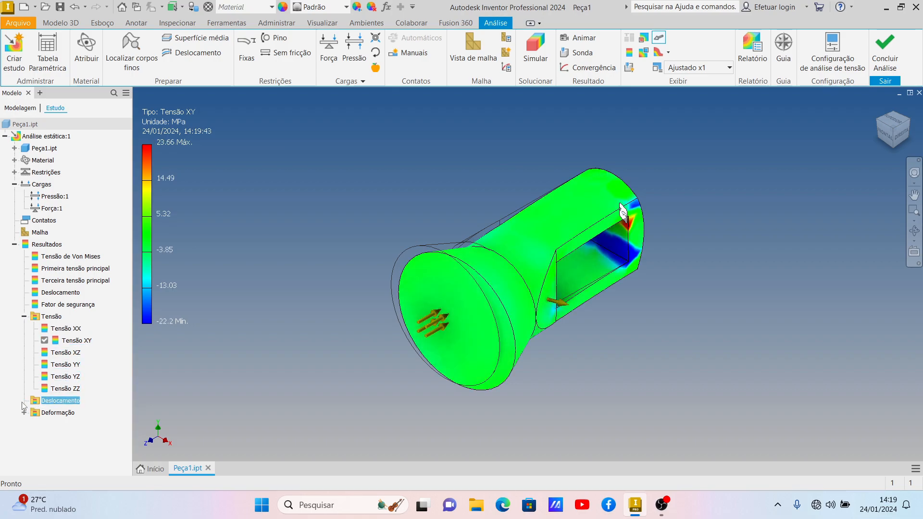
left_click(24, 401)
double_click(73, 412)
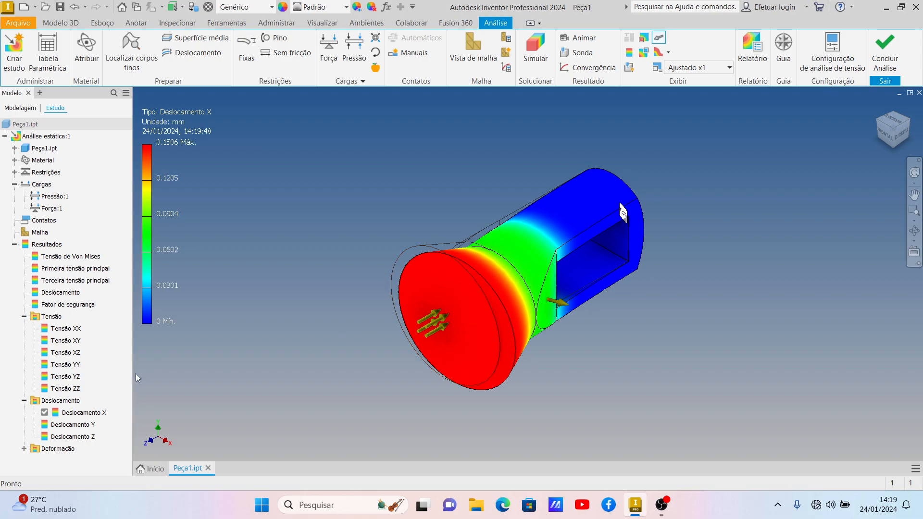
double_click(84, 427)
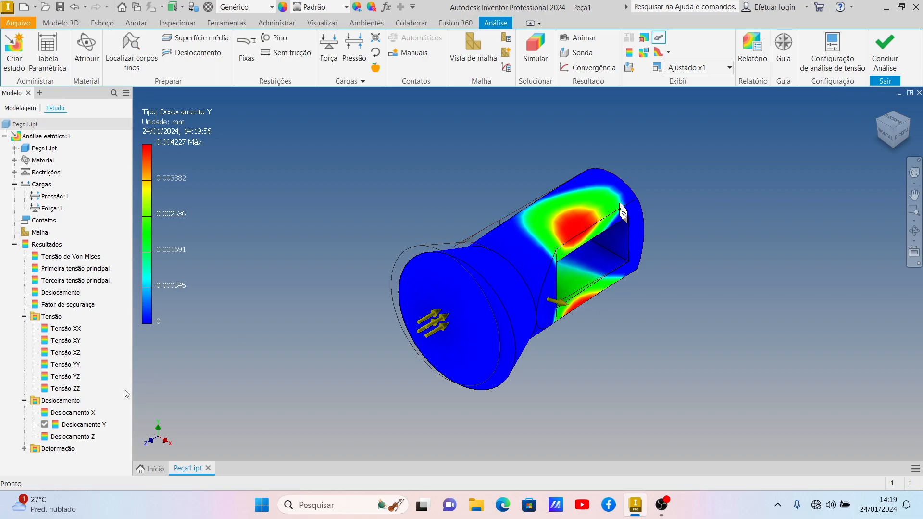
left_click(64, 436)
double_click(64, 437)
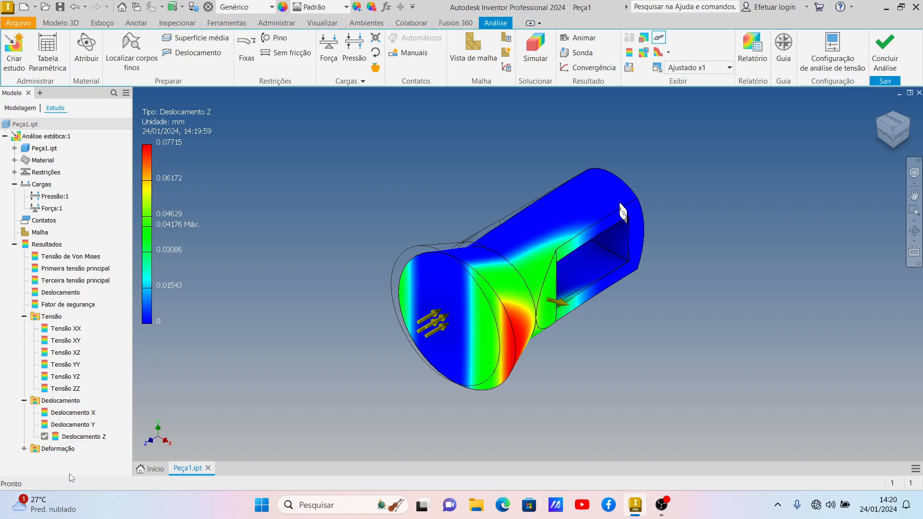
Display the Deformação XX and Deformação XY strain results, and collapse the strain results group.
left_click(67, 451)
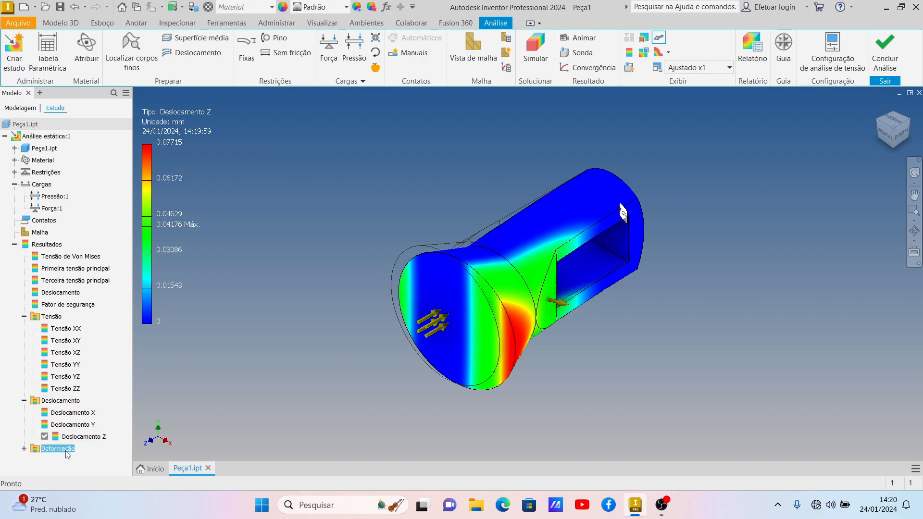
left_click(24, 448)
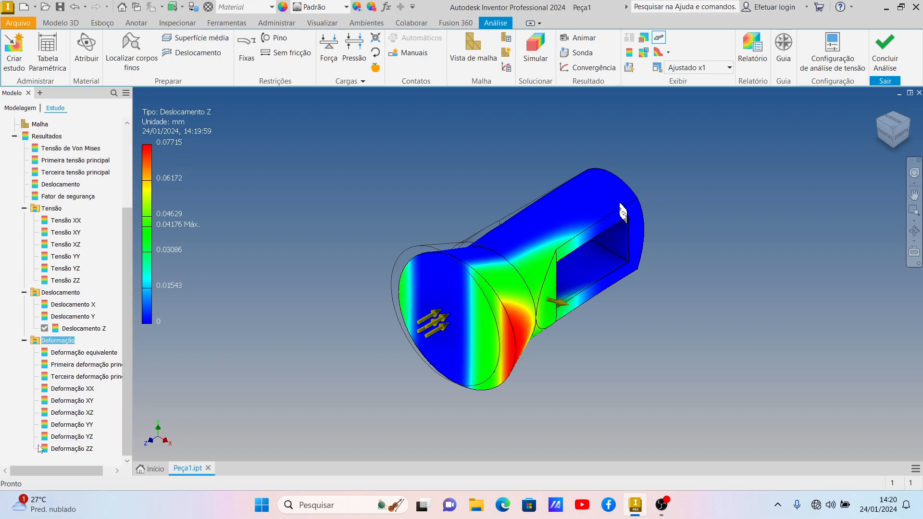
double_click(79, 389)
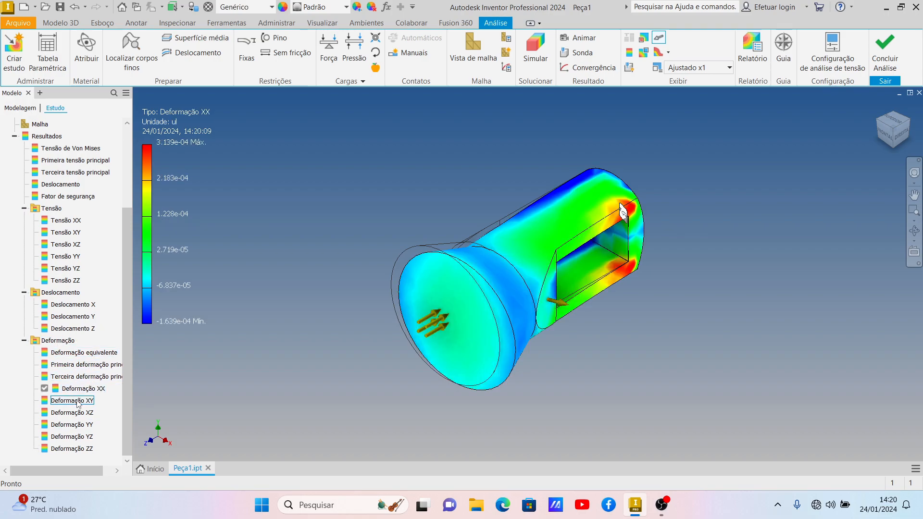
double_click(78, 401)
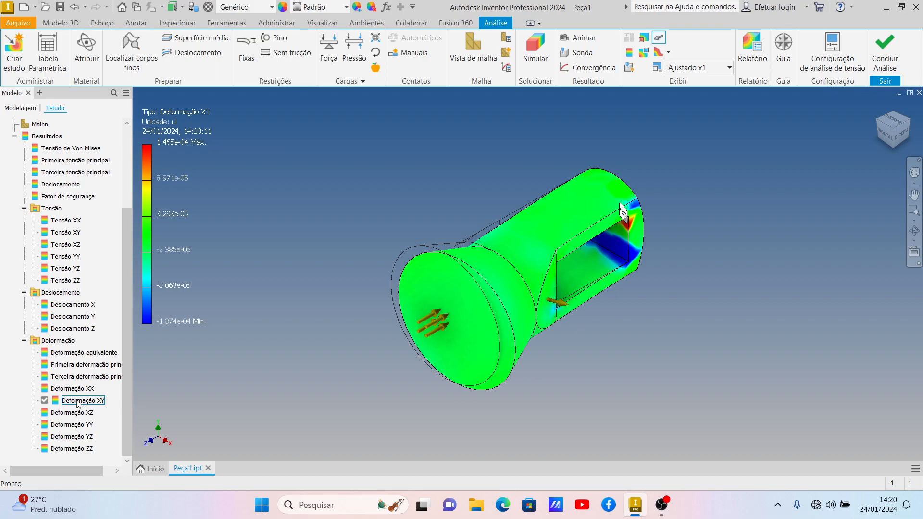
left_click(24, 341)
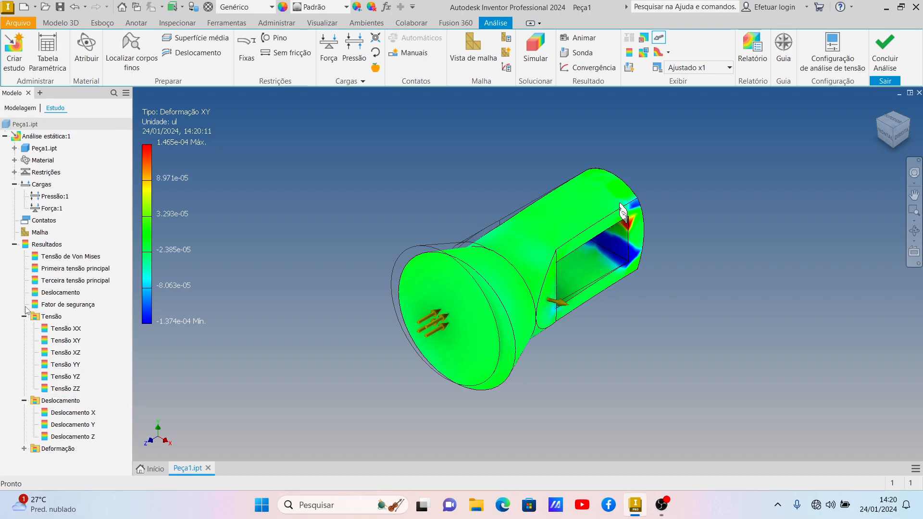
Reduce the magnitude of the existing force load.
right_click(52, 209)
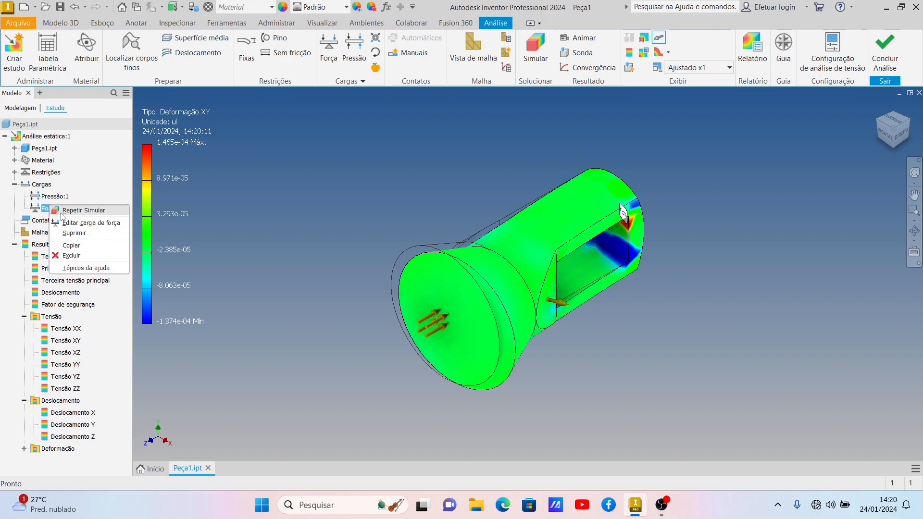
left_click(68, 223)
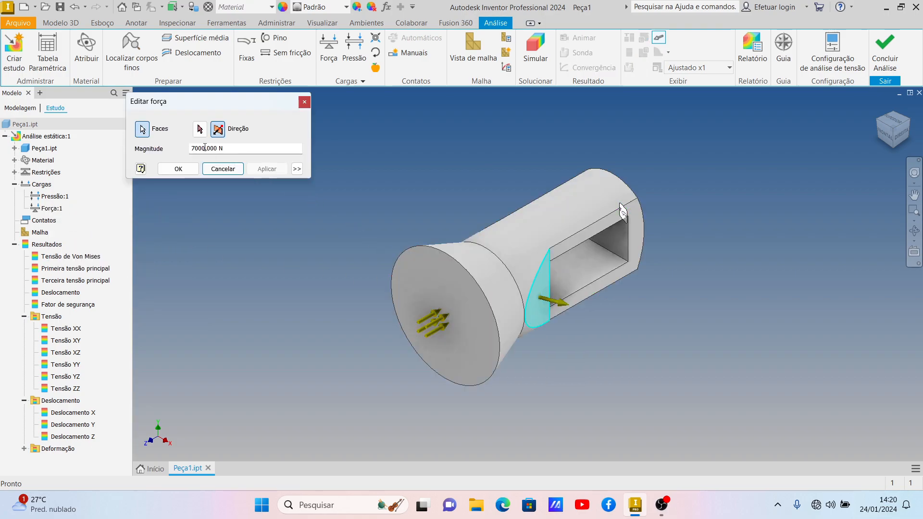
double_click(194, 148)
key("BackSpace")
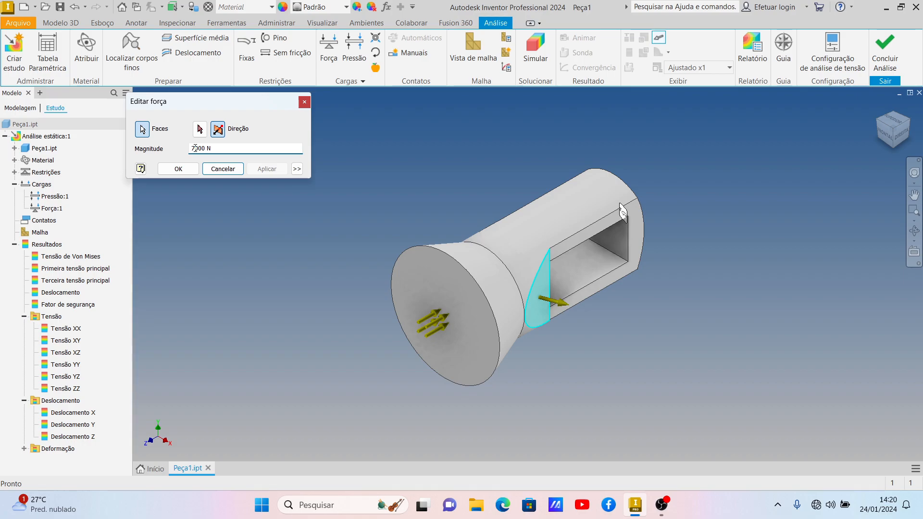
type("1")
left_click(190, 169)
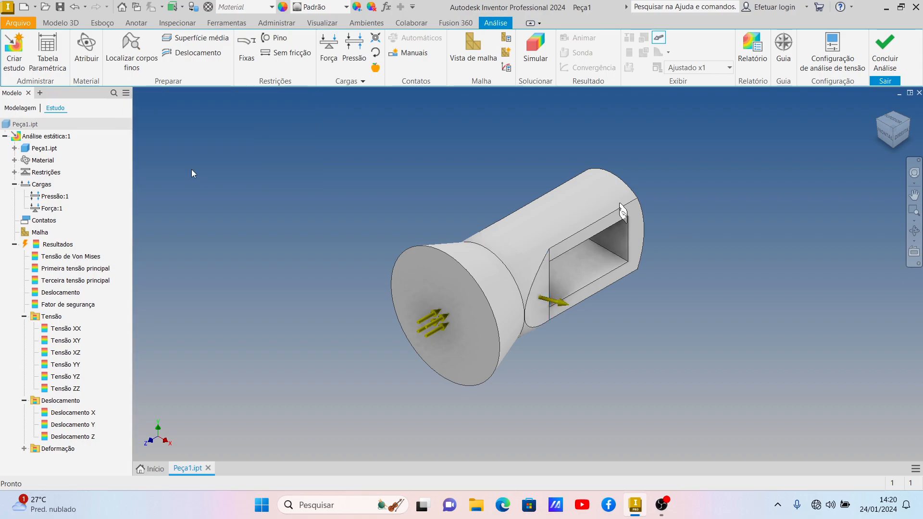
Run the static simulation with the reduced force, display the safety factor result and dismiss the save reminder.
left_click(537, 55)
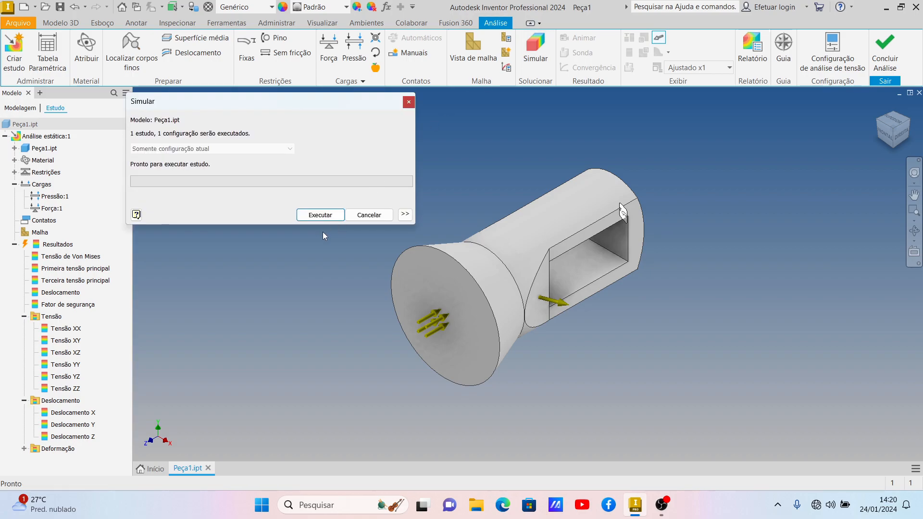
left_click(320, 215)
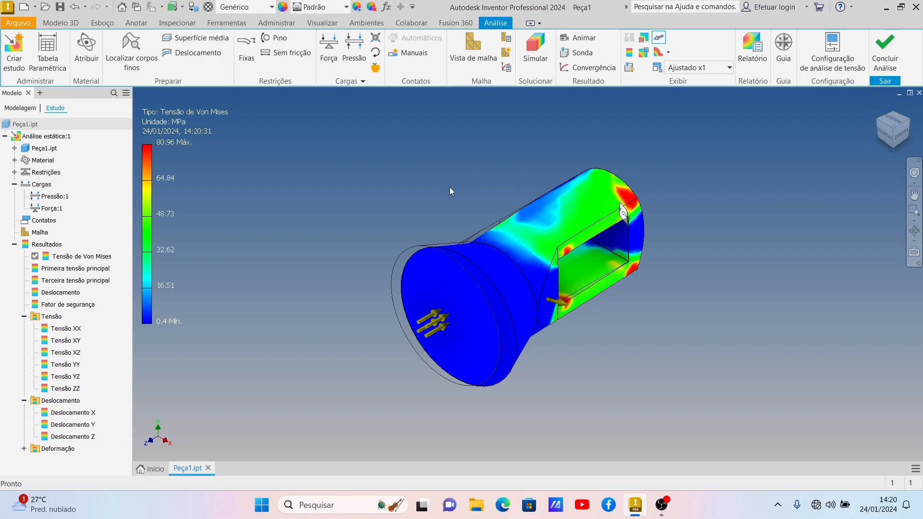
double_click(57, 306)
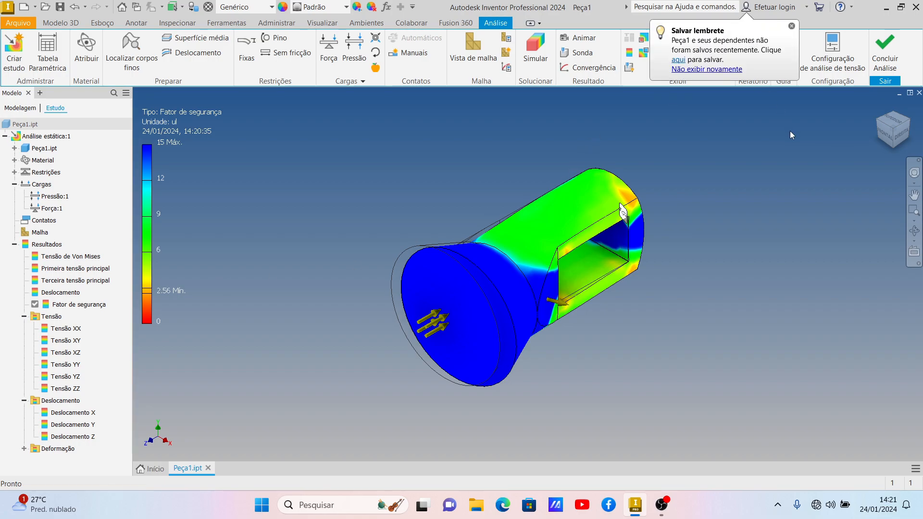
left_click(791, 26)
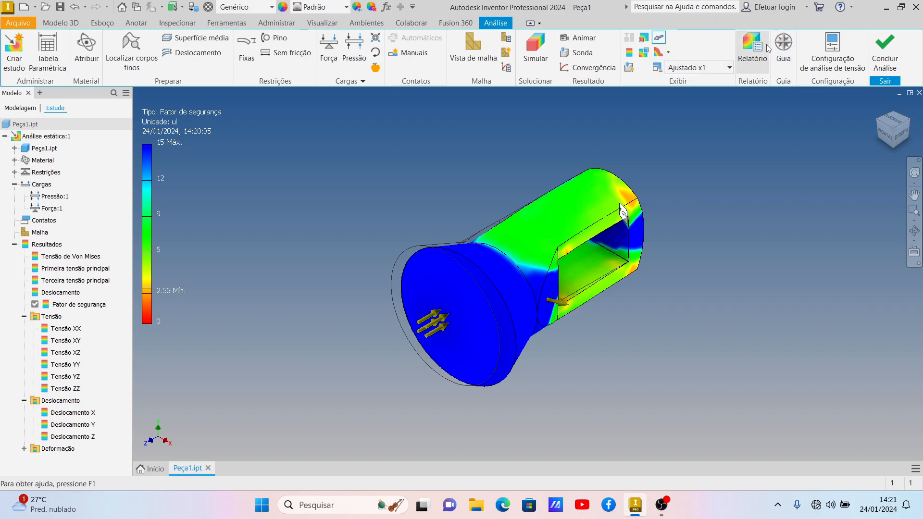
Start a custom stress analysis report and review its property and study options.
left_click(754, 51)
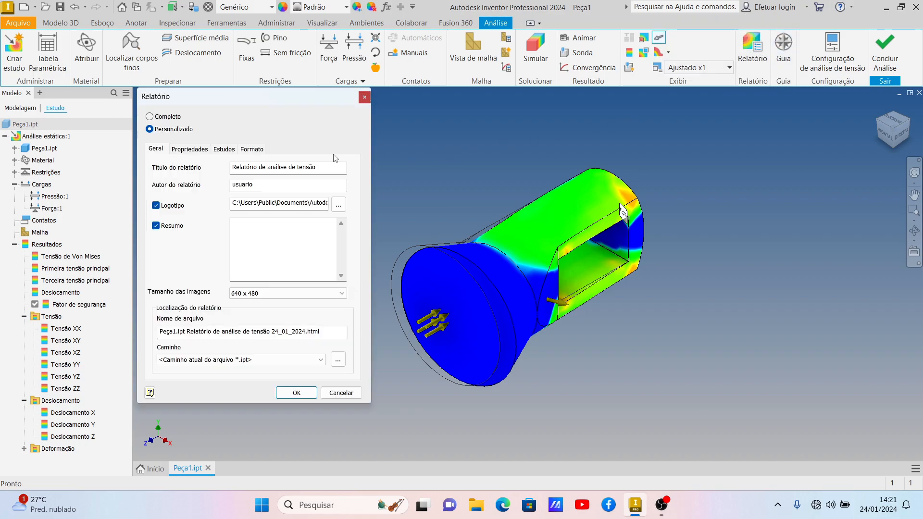
left_click(192, 149)
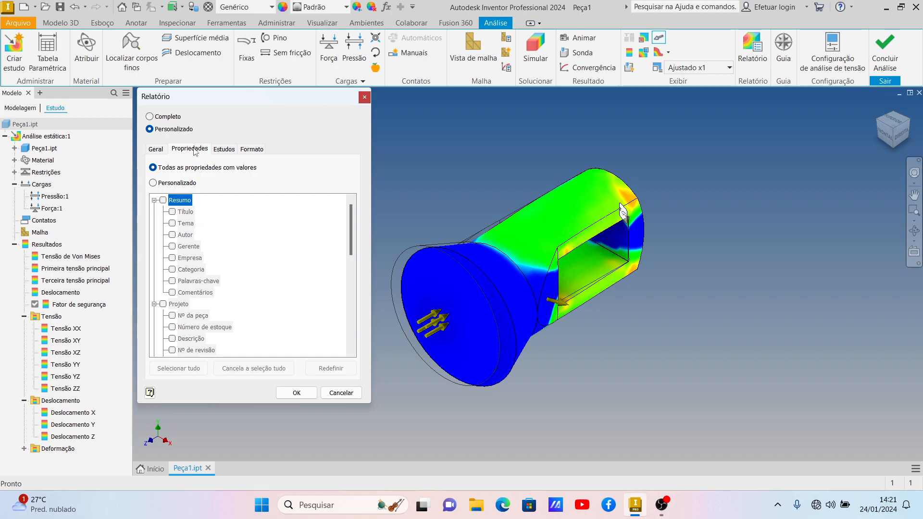
left_click(222, 149)
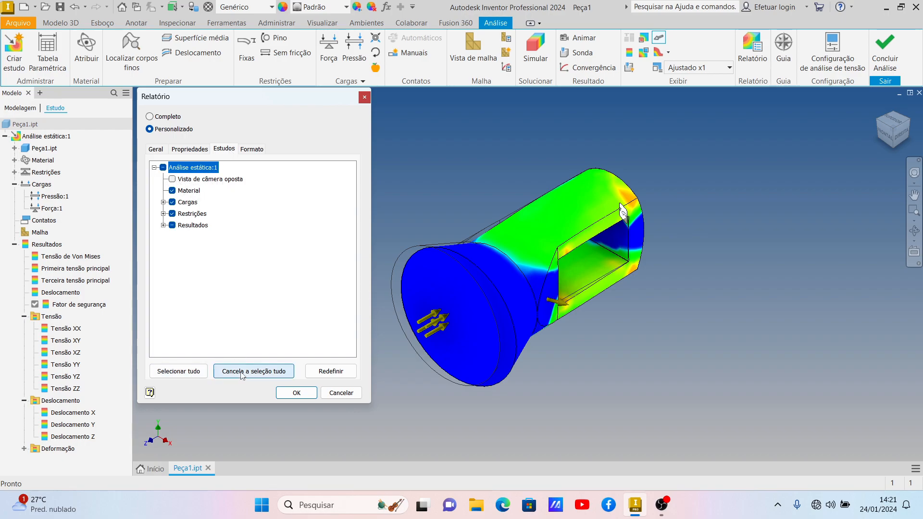
Exclude the Material and Cargas sections from the report's study contents and include them again.
left_click(172, 190)
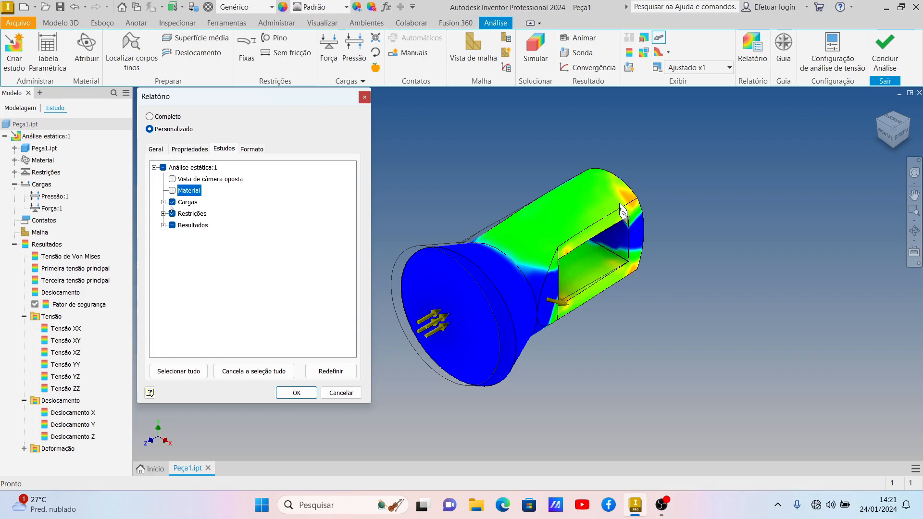
left_click(171, 203)
left_click(172, 191)
left_click(172, 202)
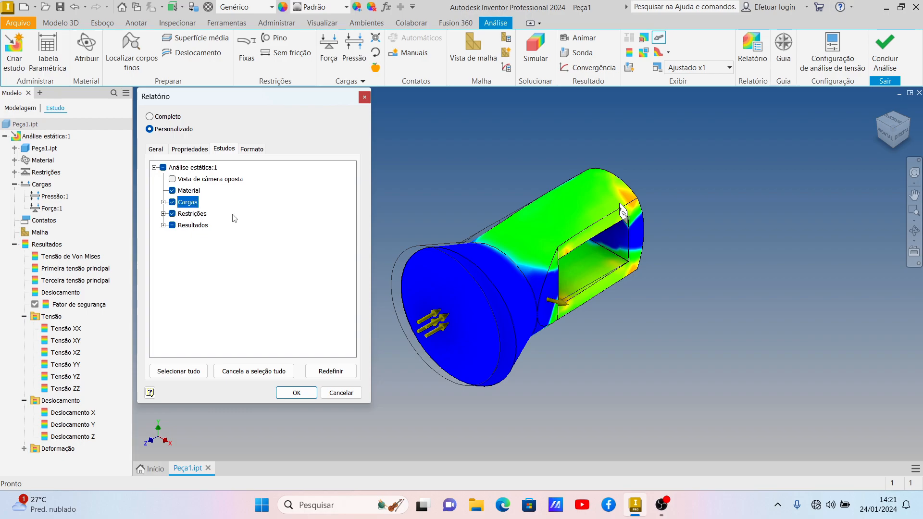
Review the available report file formats, keeping the single-file web page (*.html) format.
left_click(252, 149)
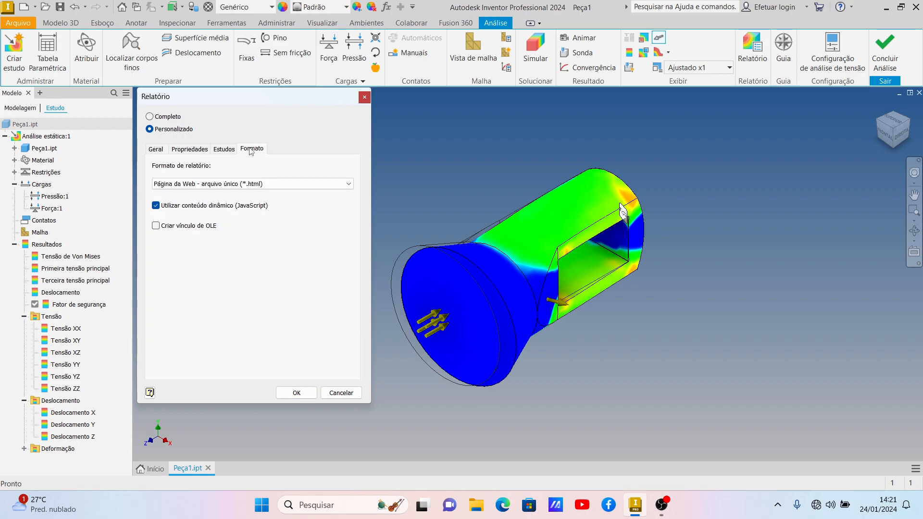
left_click(330, 185)
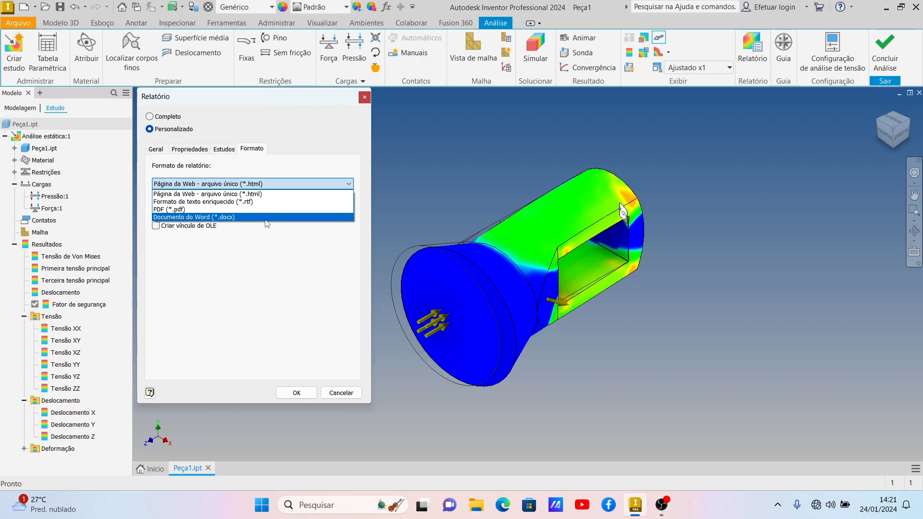
left_click(260, 276)
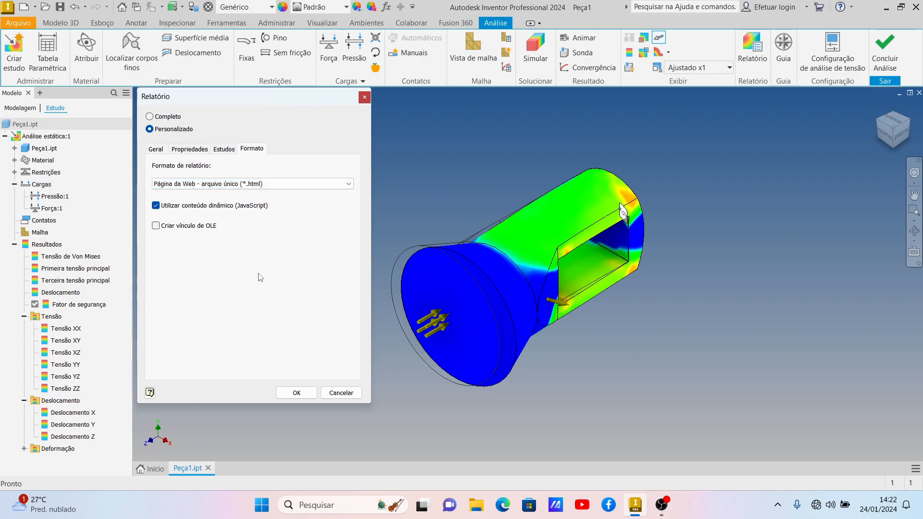
left_click(250, 185)
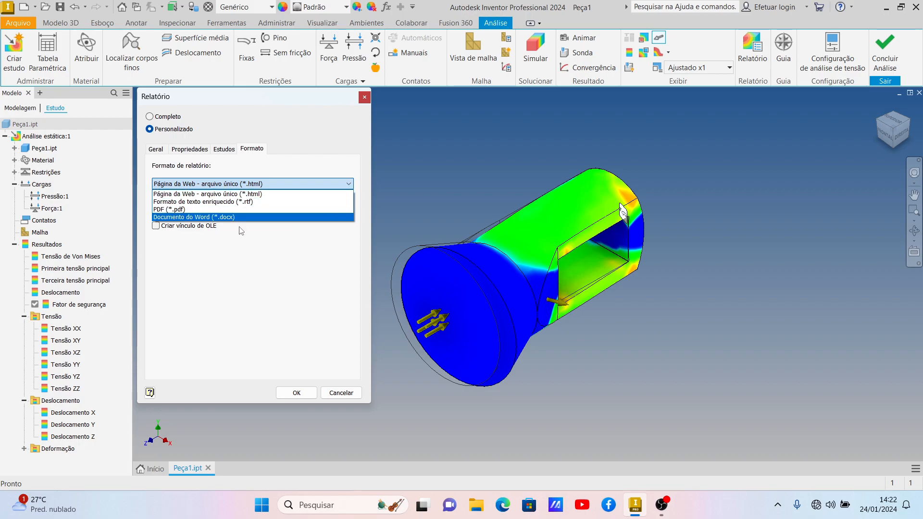
left_click(236, 247)
Enter the report summary "Análise de Simulação de Esforços para curso de Inventor" in the general settings.
left_click(158, 150)
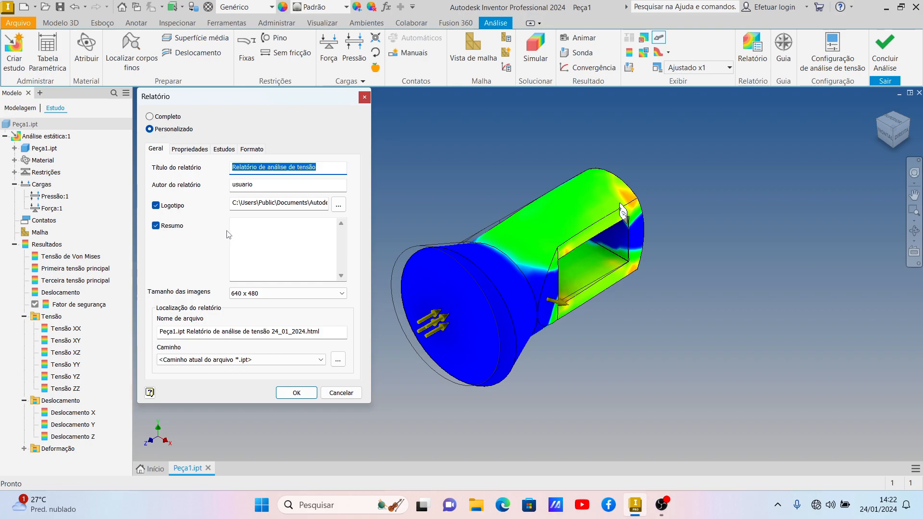
left_click(245, 227)
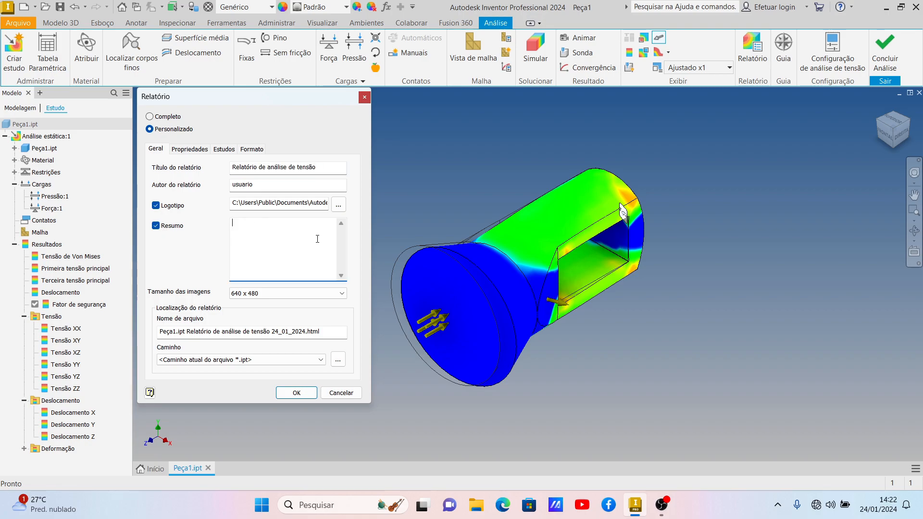
type("Análise de Simulação de Esfor")
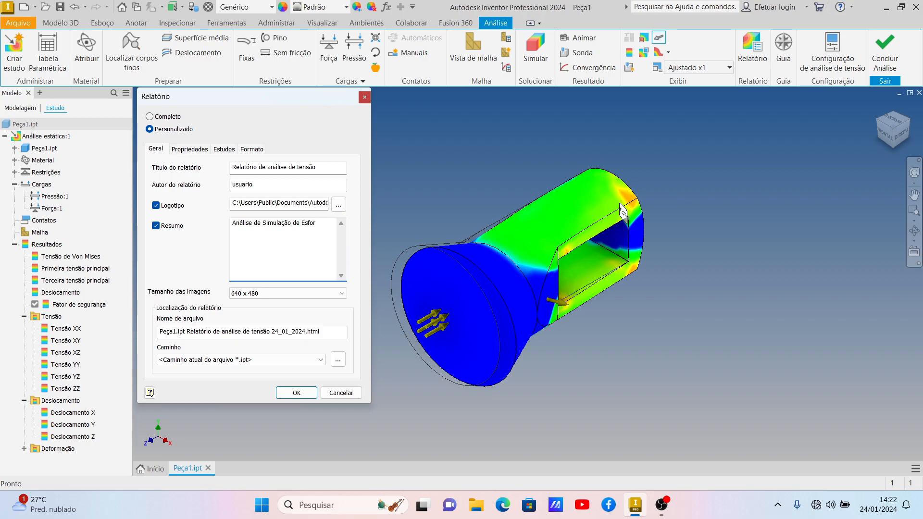
type("ços para curso de Inventor")
left_click(339, 205)
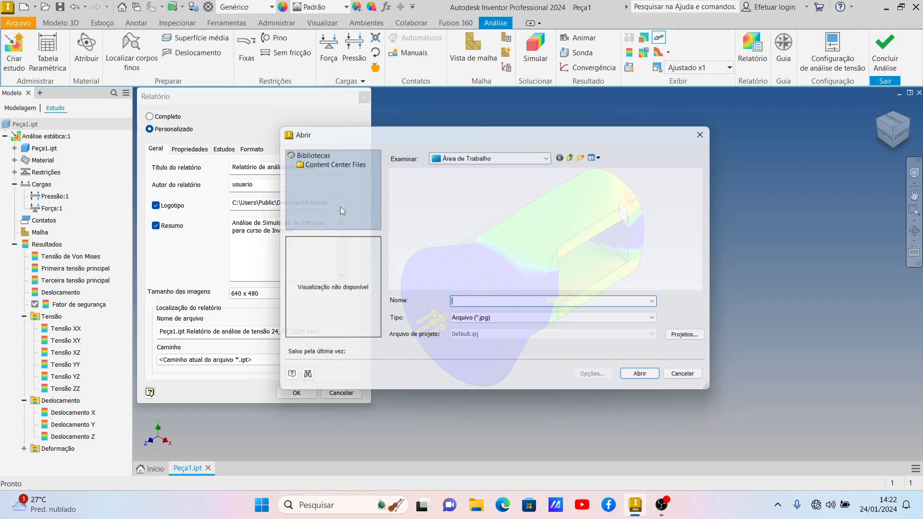
left_click(550, 154)
left_click(481, 174)
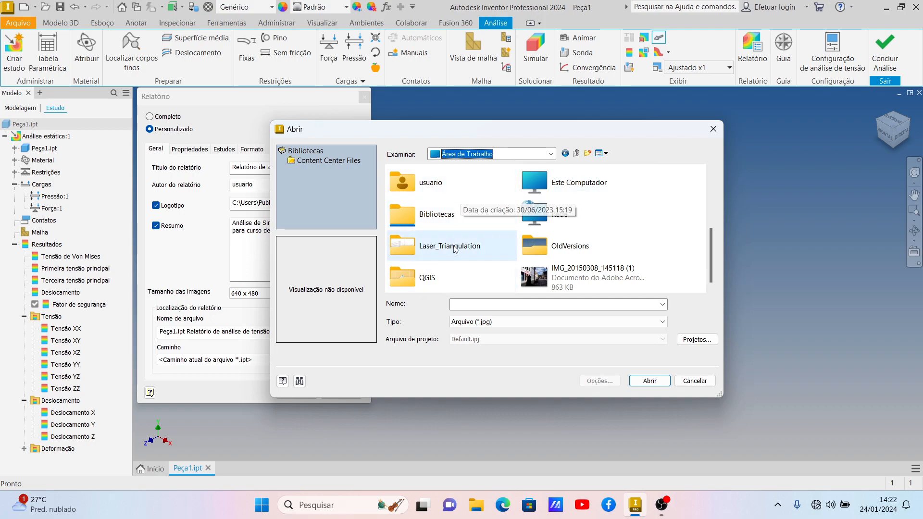
scroll(651, 184, "up", 2)
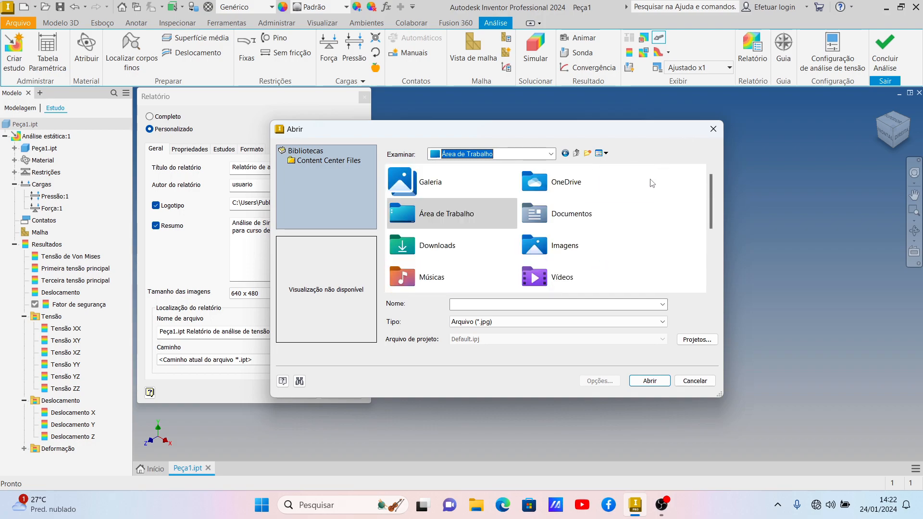
scroll(652, 183, "down", 2)
scroll(650, 182, "up", 2)
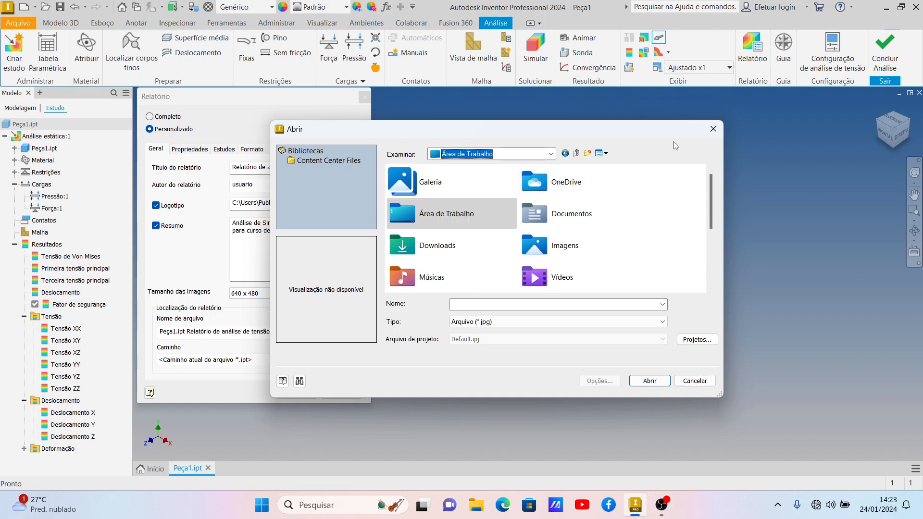
left_click(712, 130)
Generate the stress analysis report, overwriting the existing file of the same name.
left_click(296, 392)
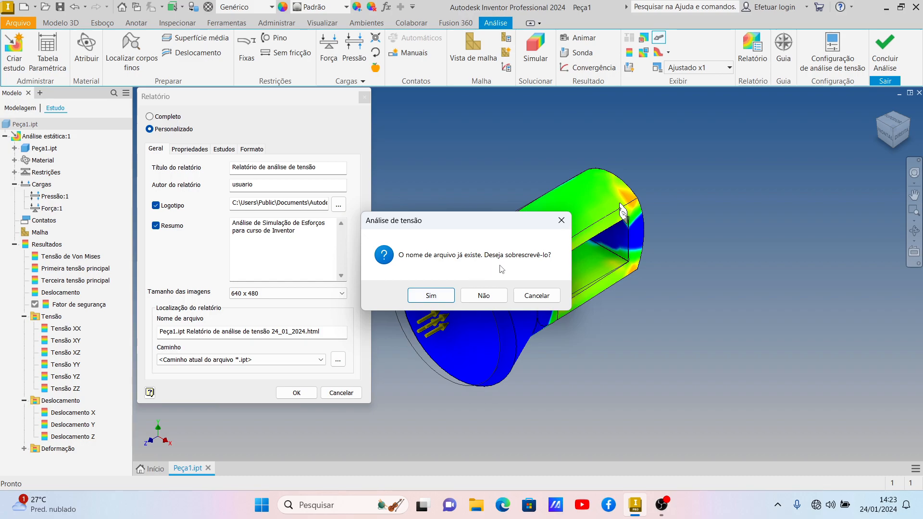
left_click(430, 299)
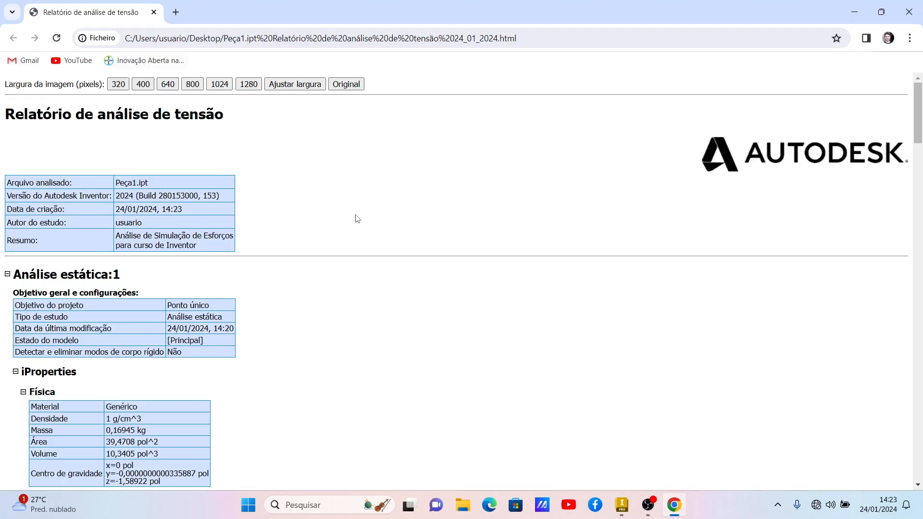
Examine the generated report's summary, study settings, physical properties, mesh settings, material, pressure and force loads, and fixed constraint.
scroll(288, 231, "down", 1)
scroll(315, 241, "up", 1)
scroll(665, 233, "down", 1)
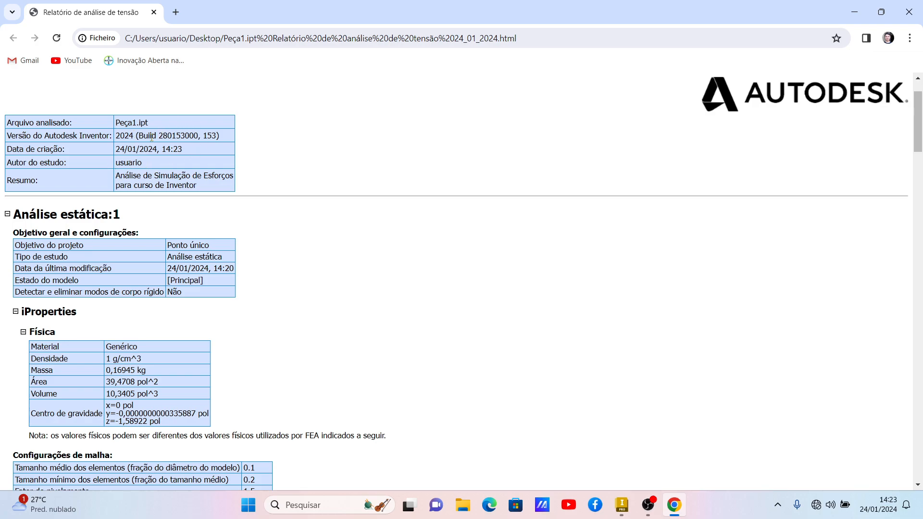
scroll(153, 173, "down", 1)
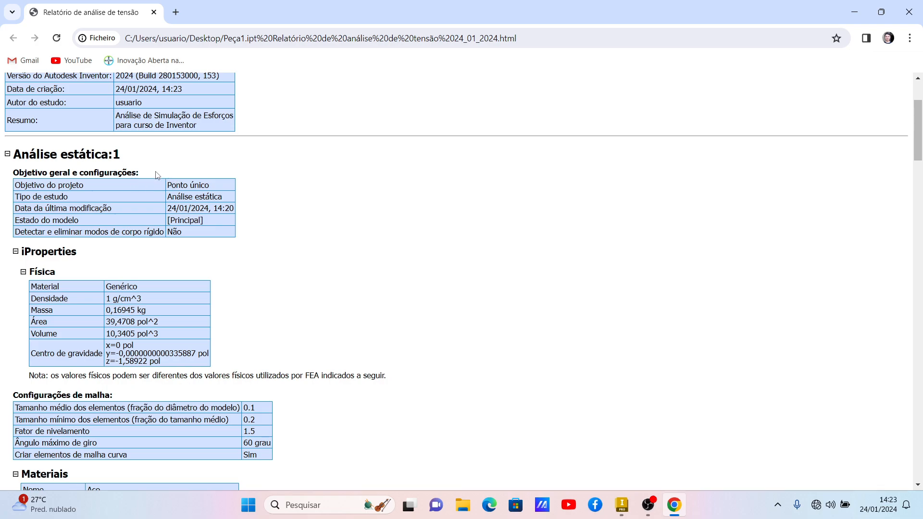
scroll(160, 222, "down", 2)
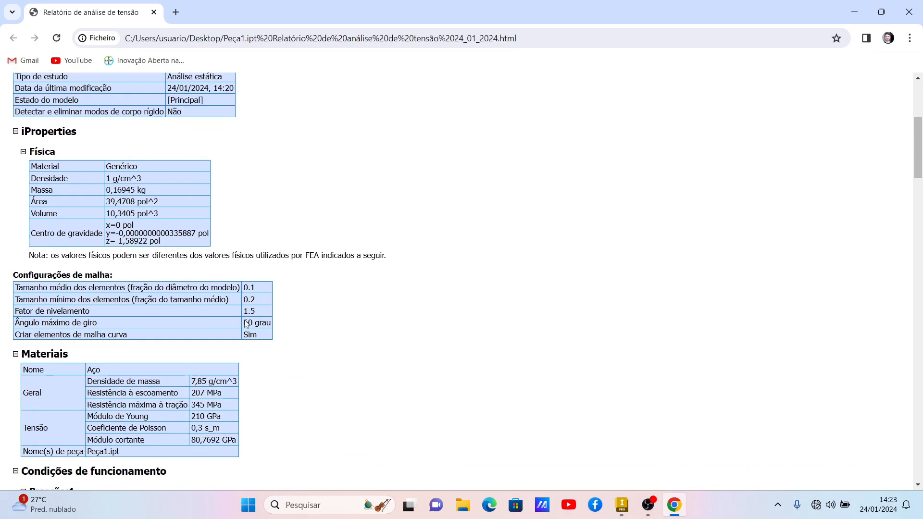
scroll(241, 323, "down", 2)
scroll(140, 265, "up", 1)
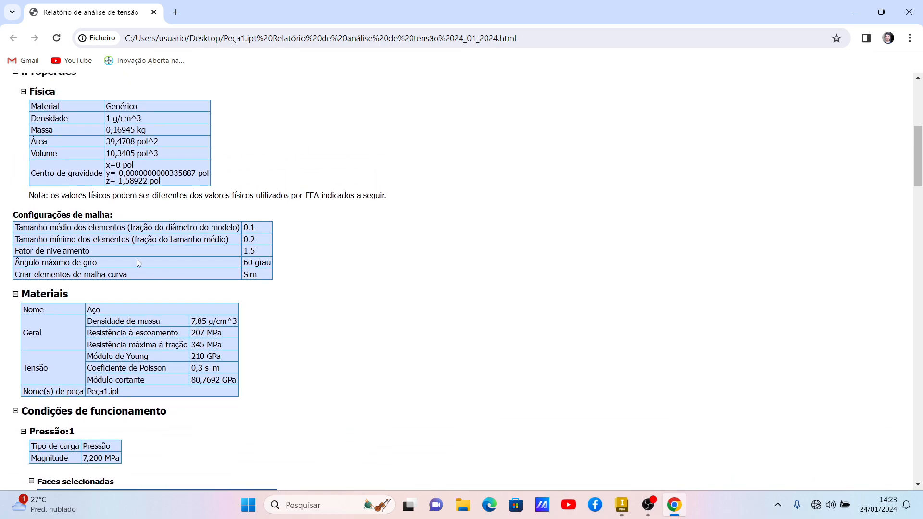
scroll(125, 346, "down", 2)
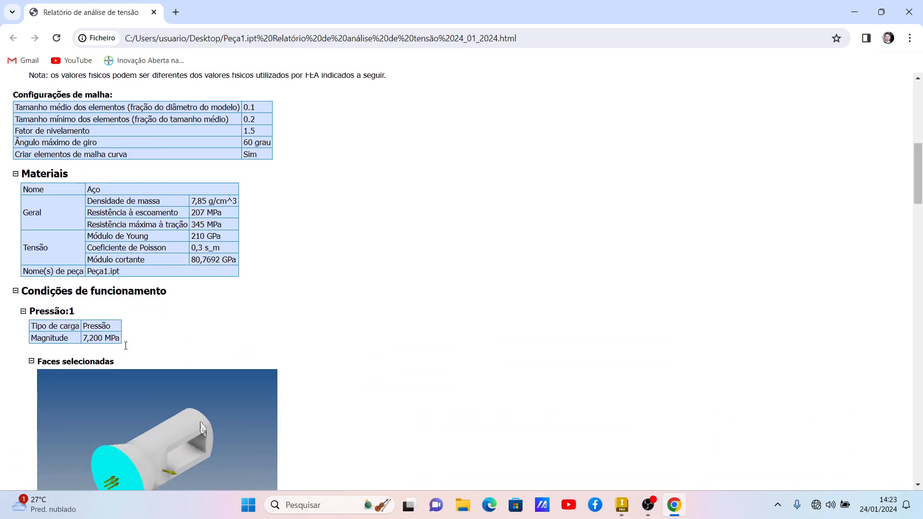
scroll(96, 328, "down", 2)
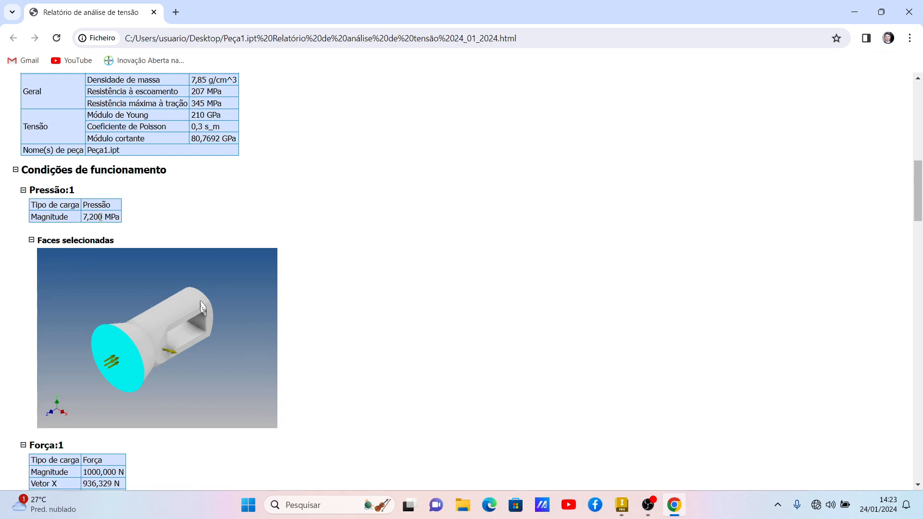
scroll(100, 218, "down", 2)
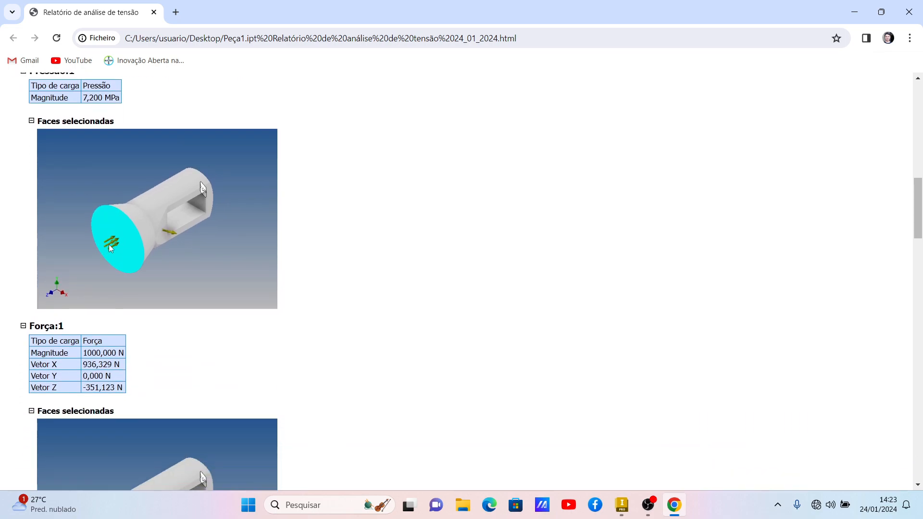
scroll(110, 248, "down", 4)
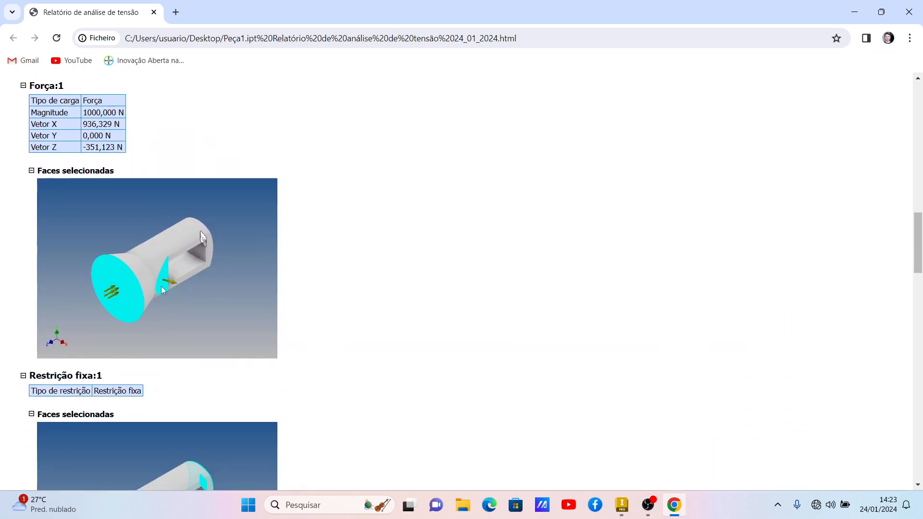
scroll(161, 290, "down", 3)
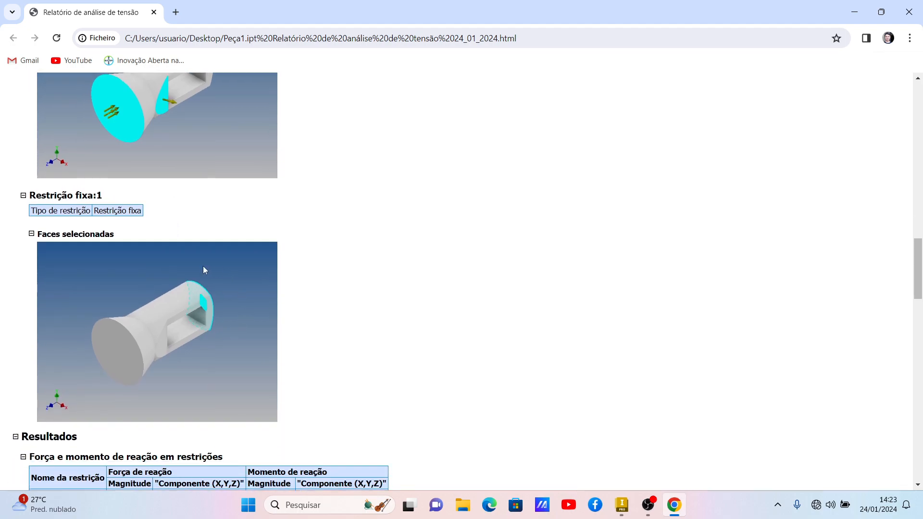
Examine the report's reaction forces, results summary and the stress, displacement and safety factor figures through to the end.
scroll(209, 312, "down", 5)
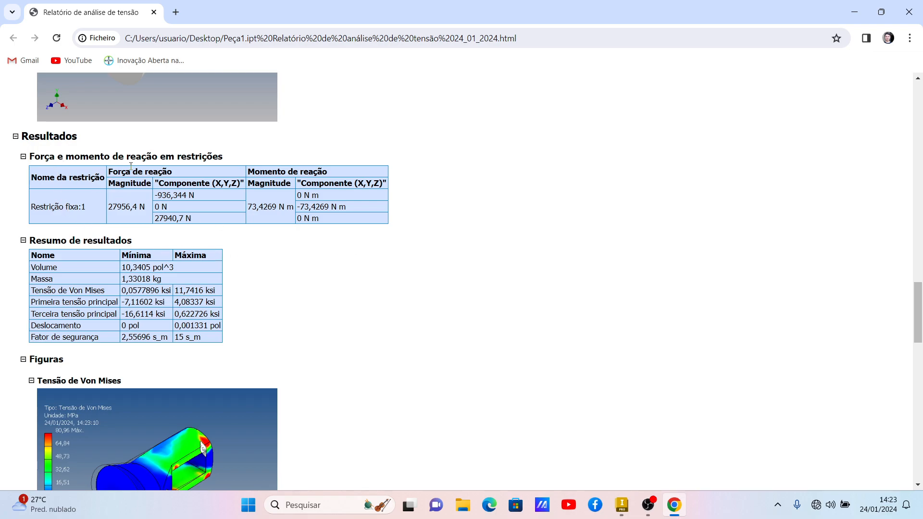
scroll(305, 230, "down", 2)
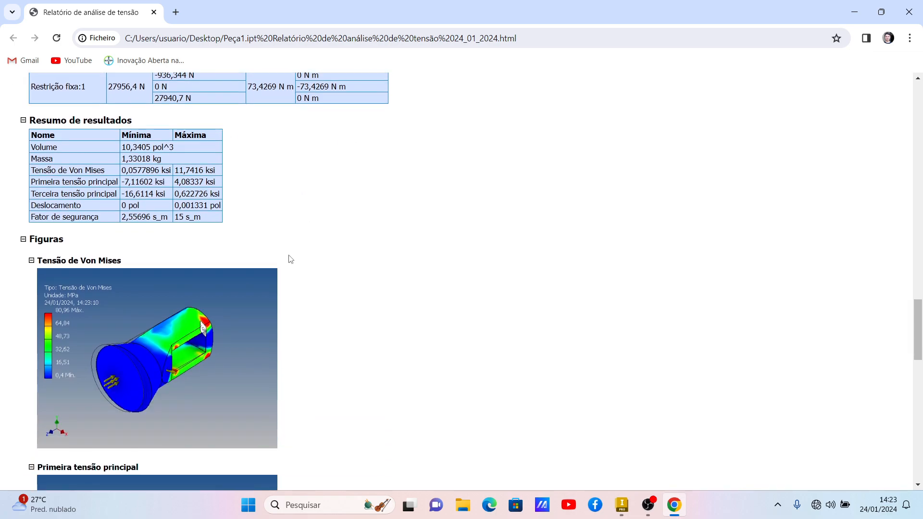
scroll(235, 289, "down", 5)
scroll(139, 280, "down", 4)
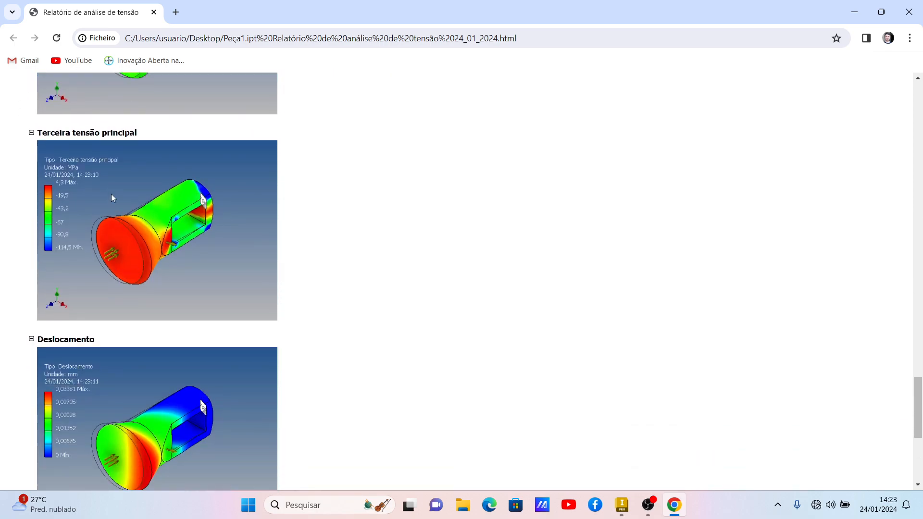
scroll(153, 304, "down", 2)
scroll(153, 304, "down", 3)
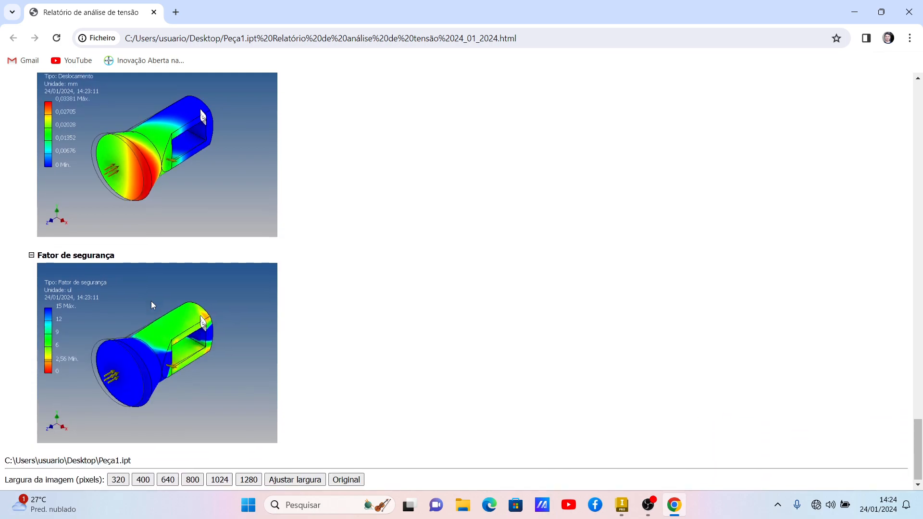